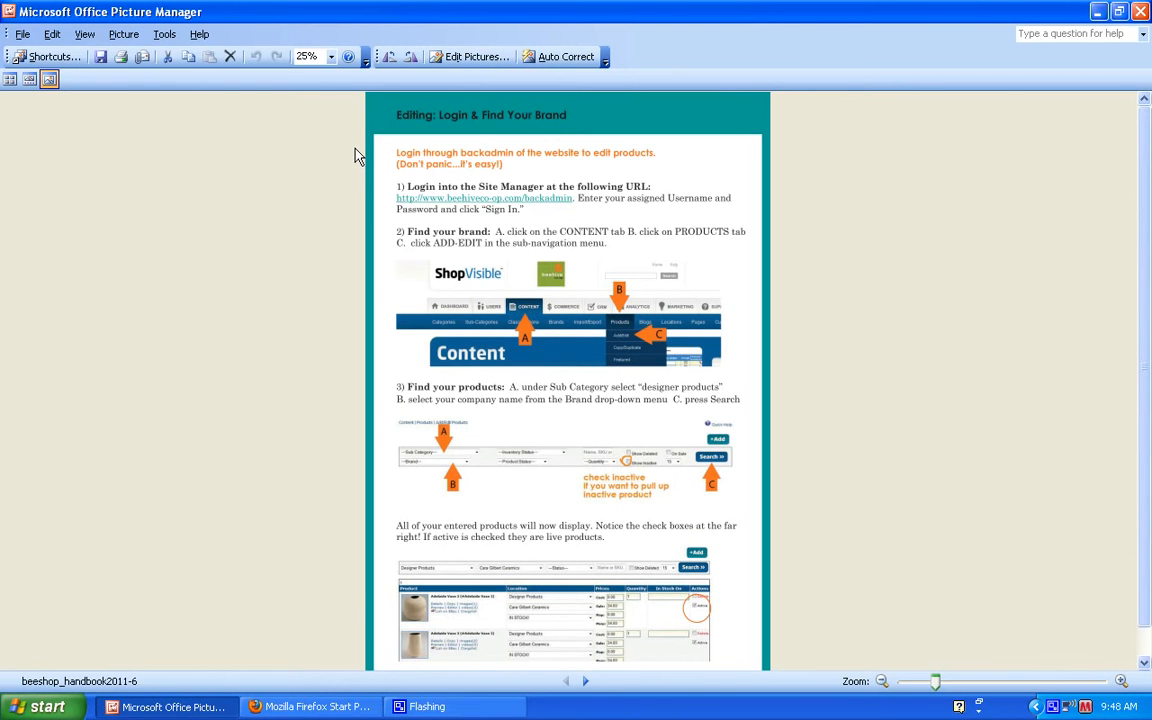
{"action": "left_click", "coordinate": [305, 706]}
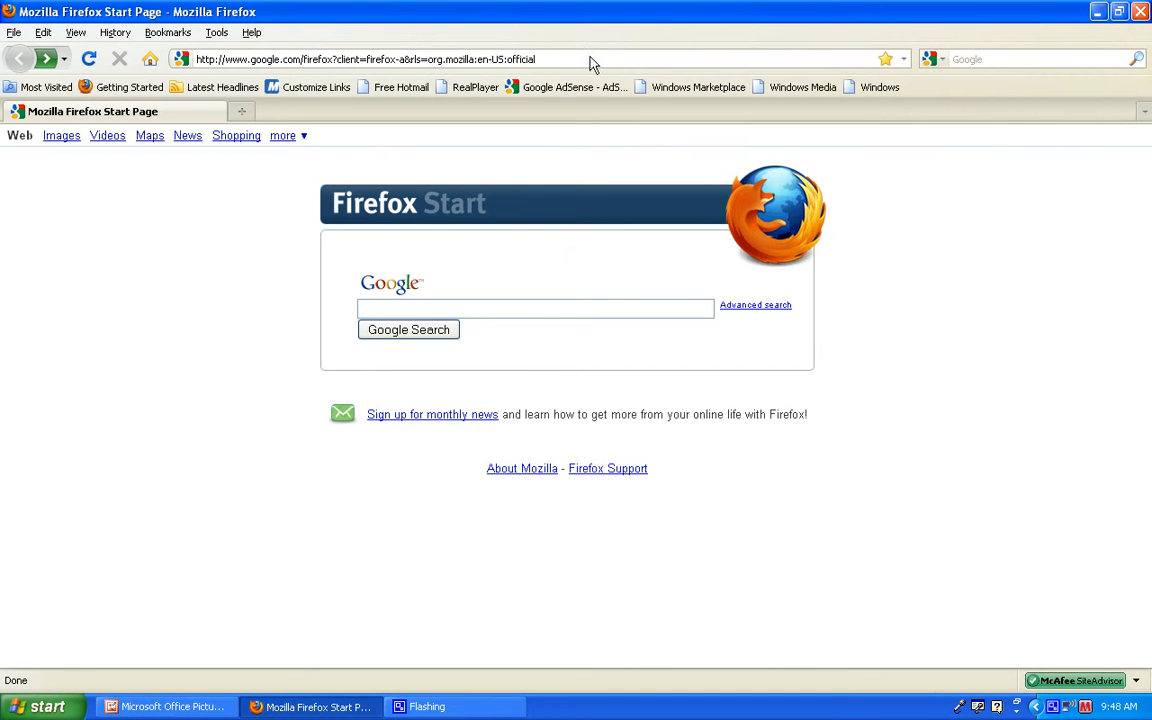
{"action": "left_click_drag", "start_coordinate": [535, 59], "coordinate": [180, 55]}
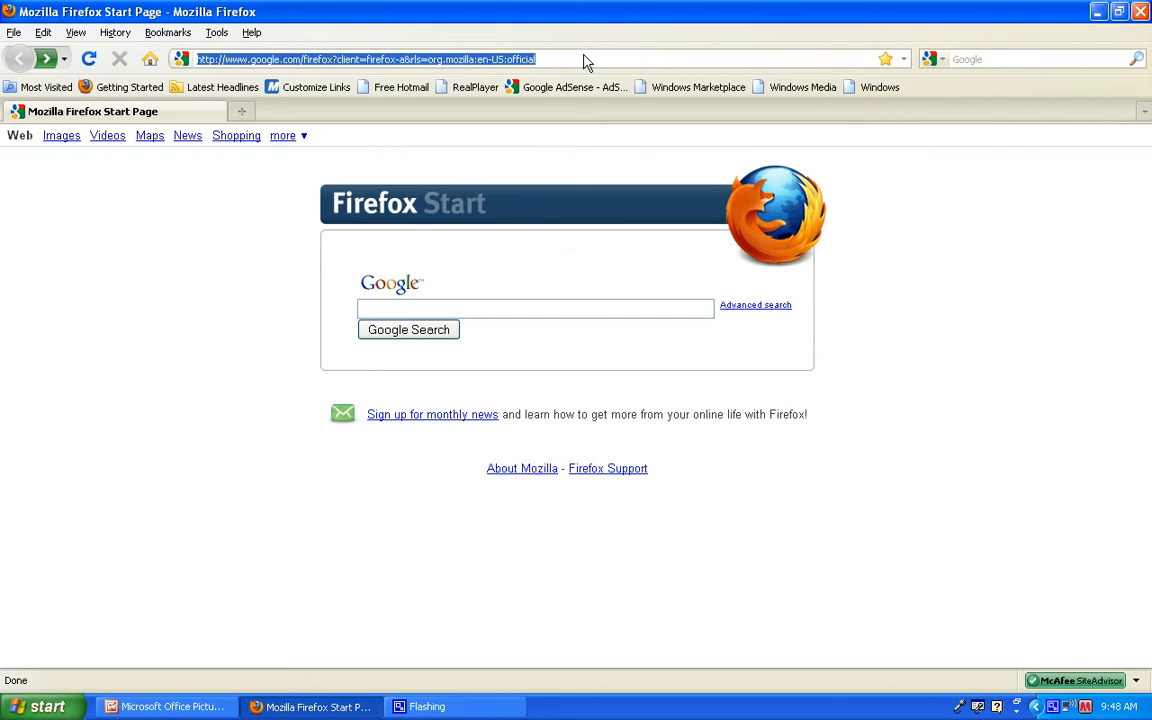
{"action": "type", "text": "www."}
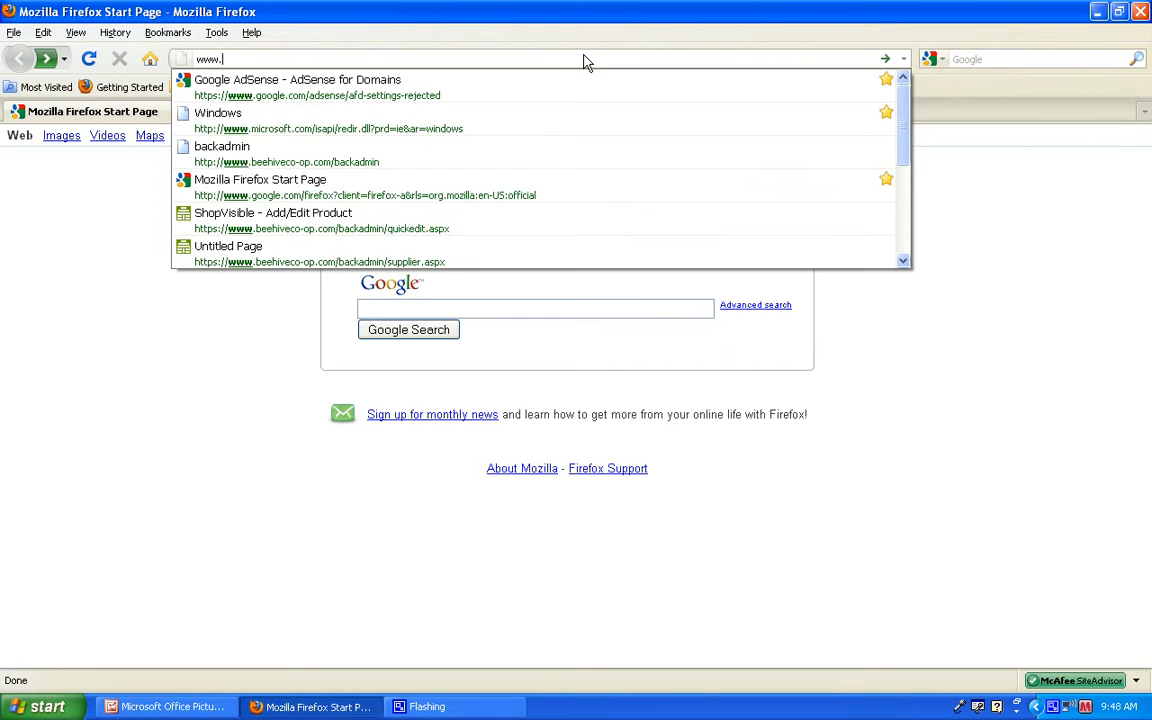
{"action": "type", "text": "beehiveco-"}
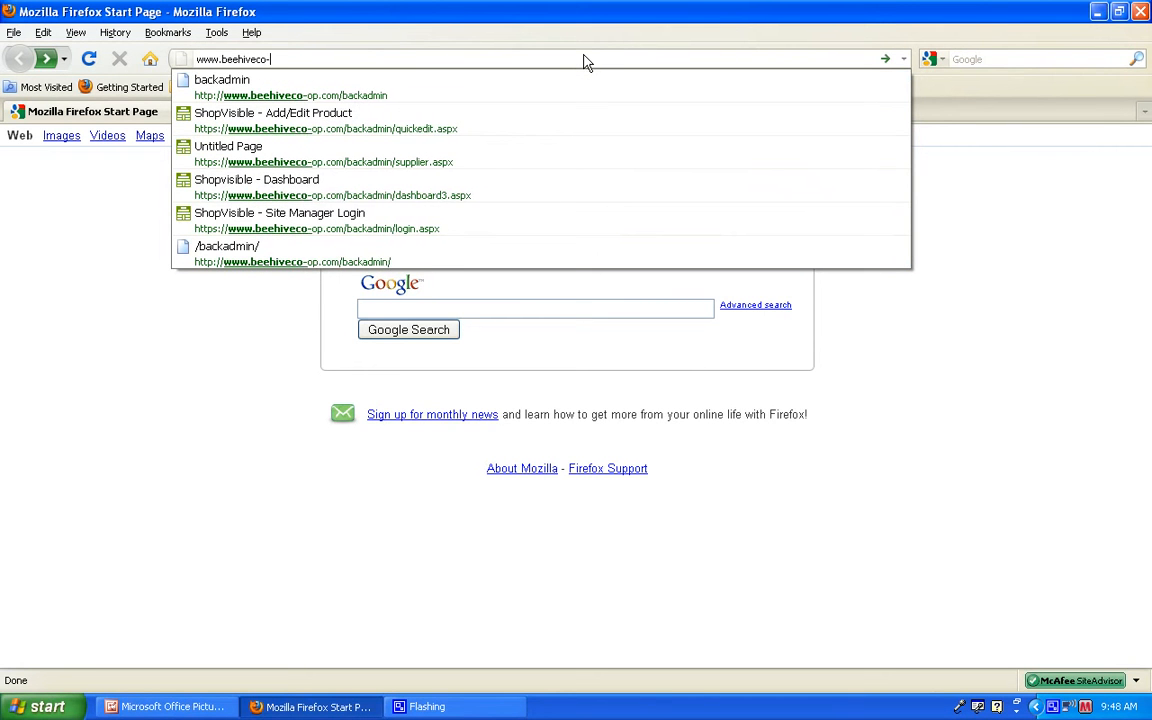
{"action": "type", "text": "op.com/"}
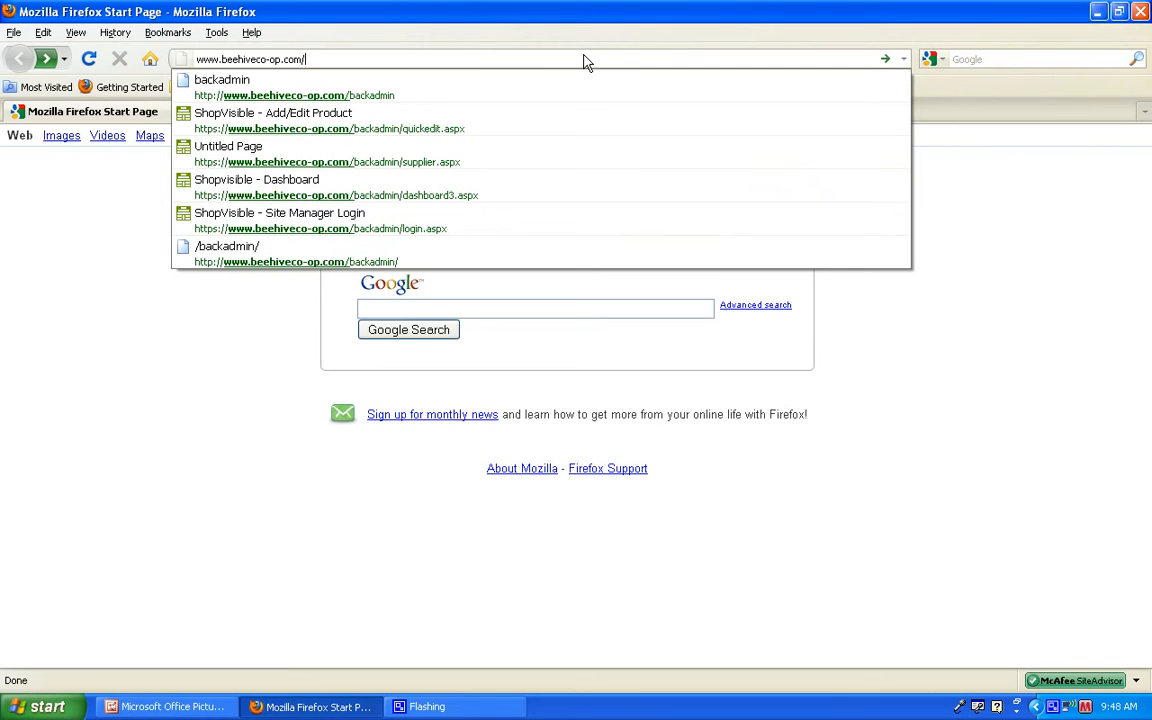
{"action": "type", "text": "ba"}
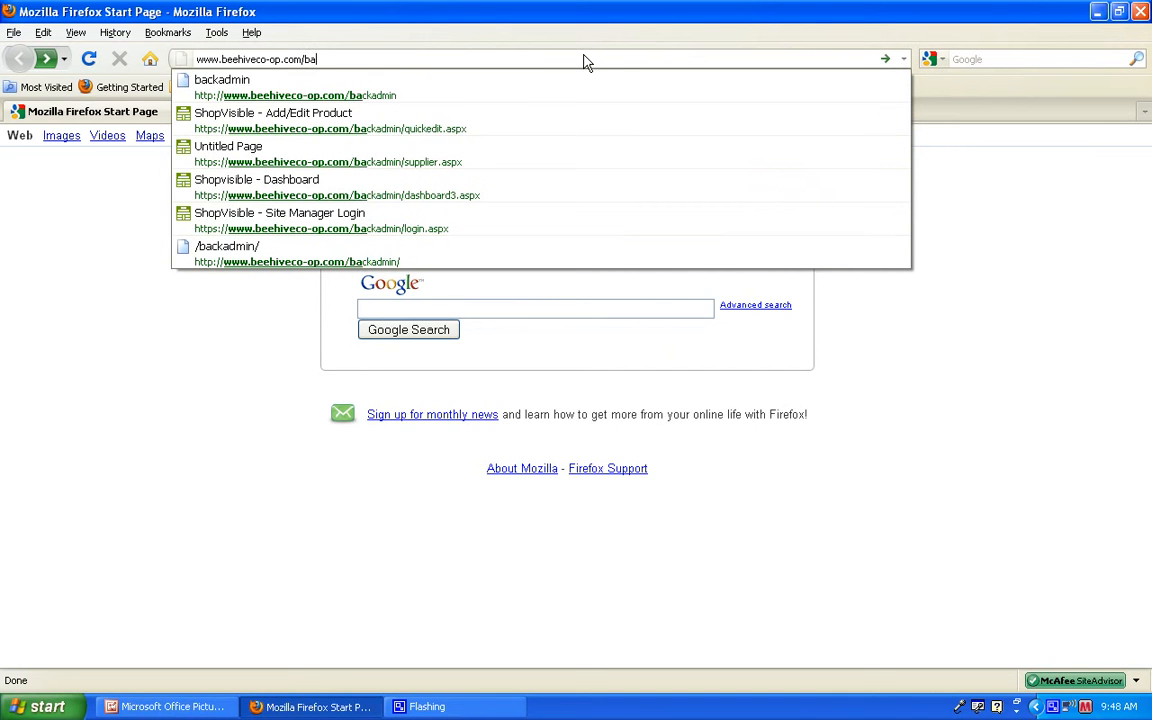
{"action": "type", "text": "ckadmin"}
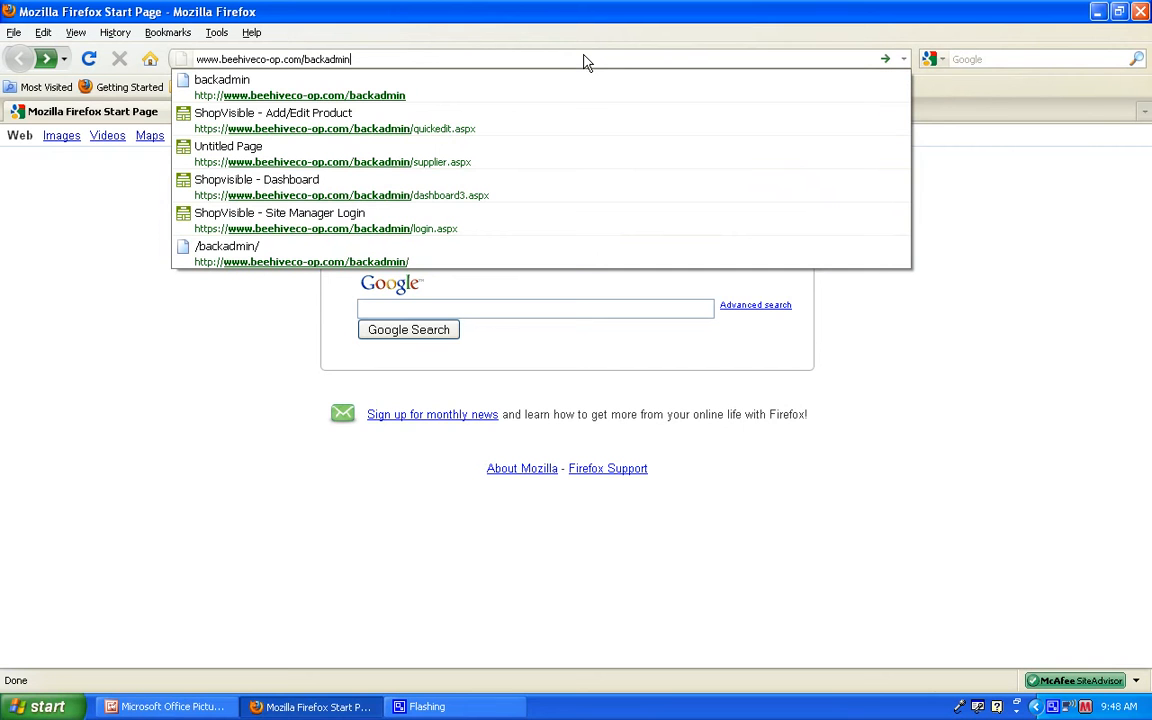
{"action": "key", "text": "Return"}
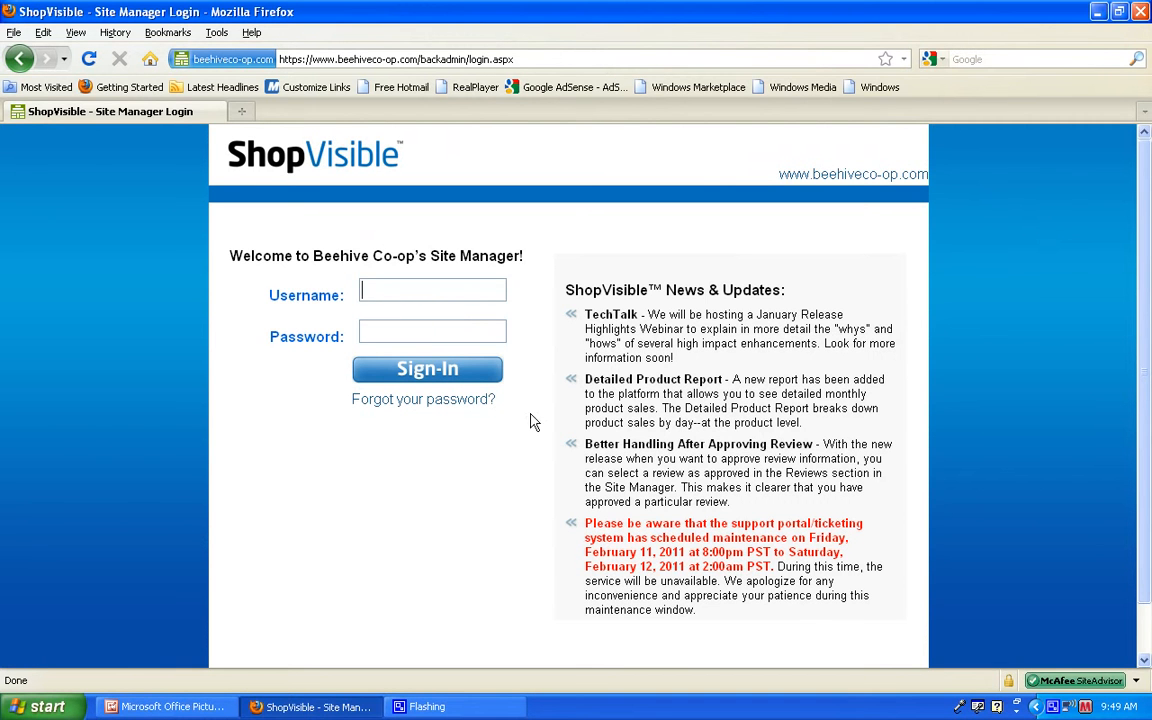
Step: Sign in to the site manager with the account username and password, declining to have the browser remember the password
{"action": "type", "text": "free"}
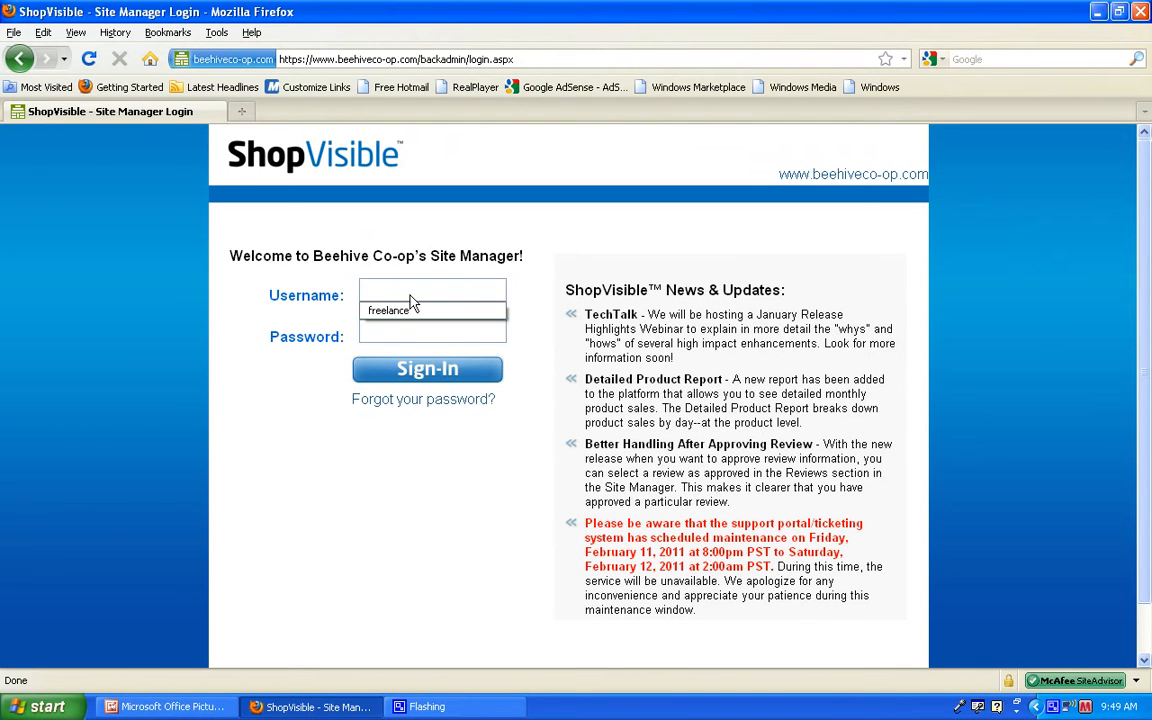
{"action": "type", "text": "lance"}
{"action": "key", "text": "Tab"}
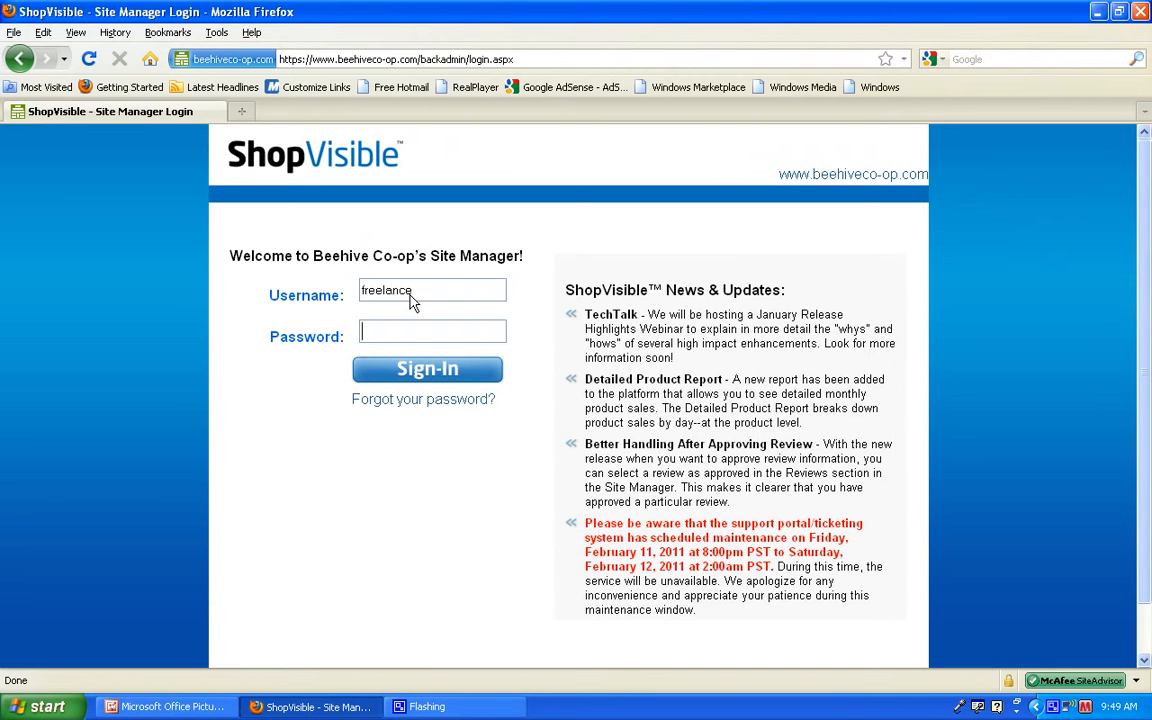
{"action": "type", "text": "••••••"}
{"action": "left_click", "coordinate": [480, 369]}
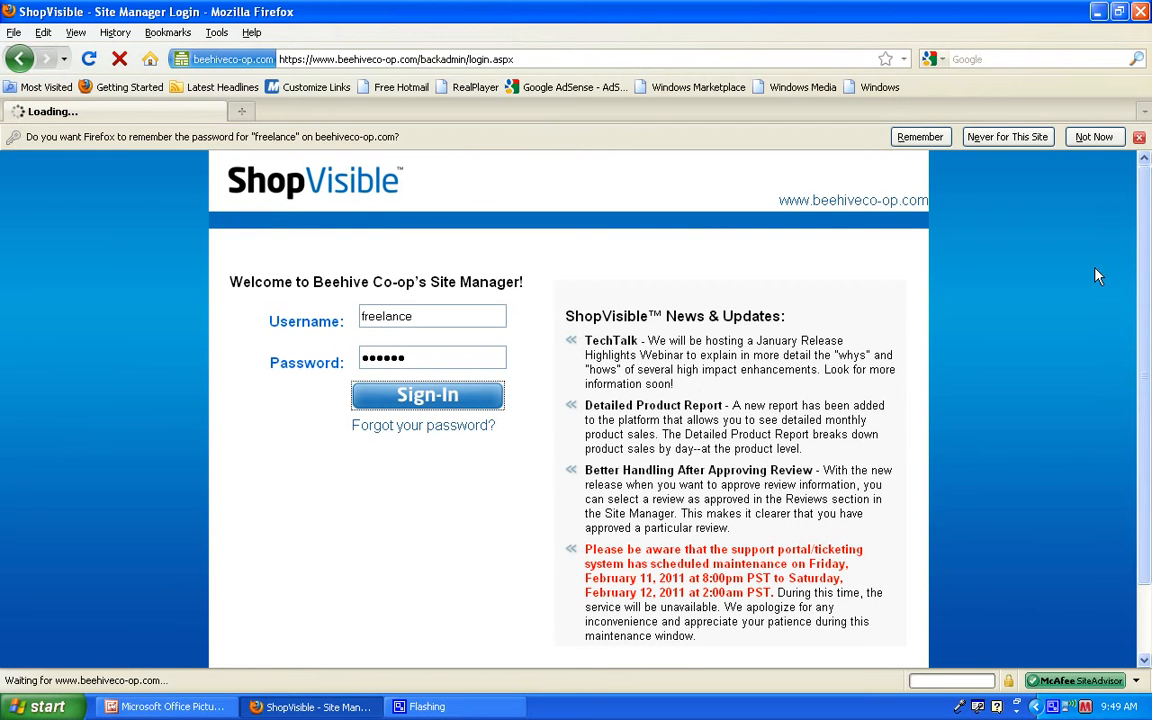
{"action": "left_click", "coordinate": [1099, 139]}
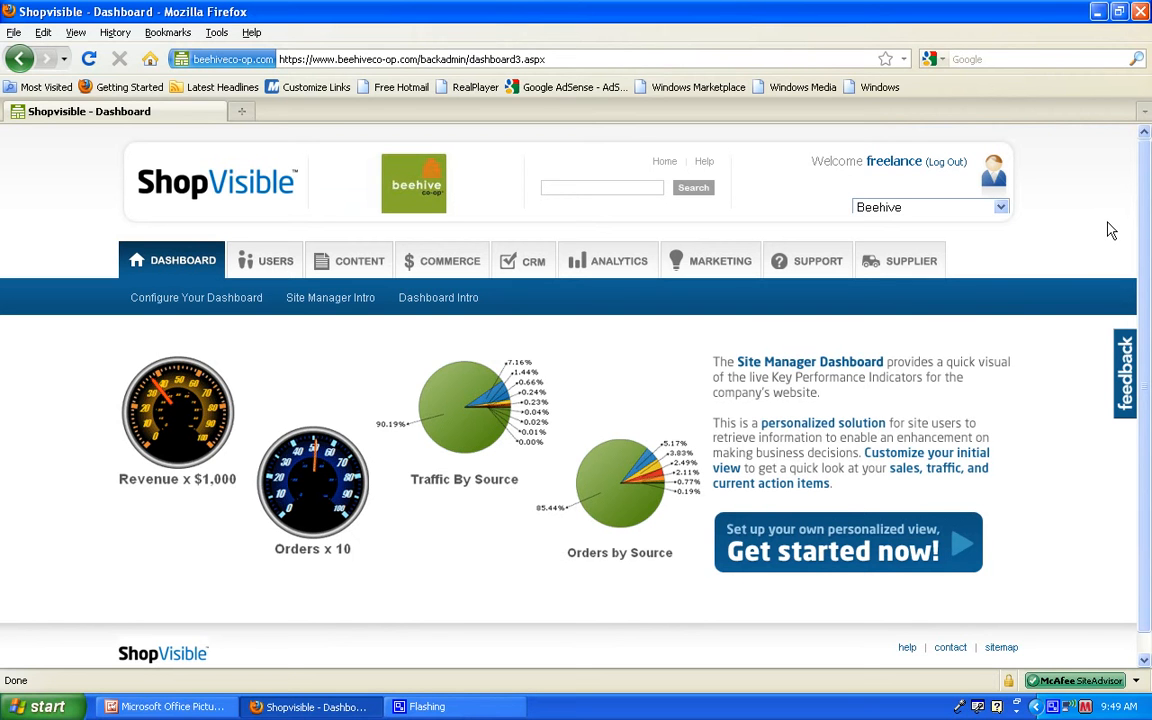
Step: Go to the Supplier section and open the Add/Edit page for products
{"action": "left_click", "coordinate": [920, 264]}
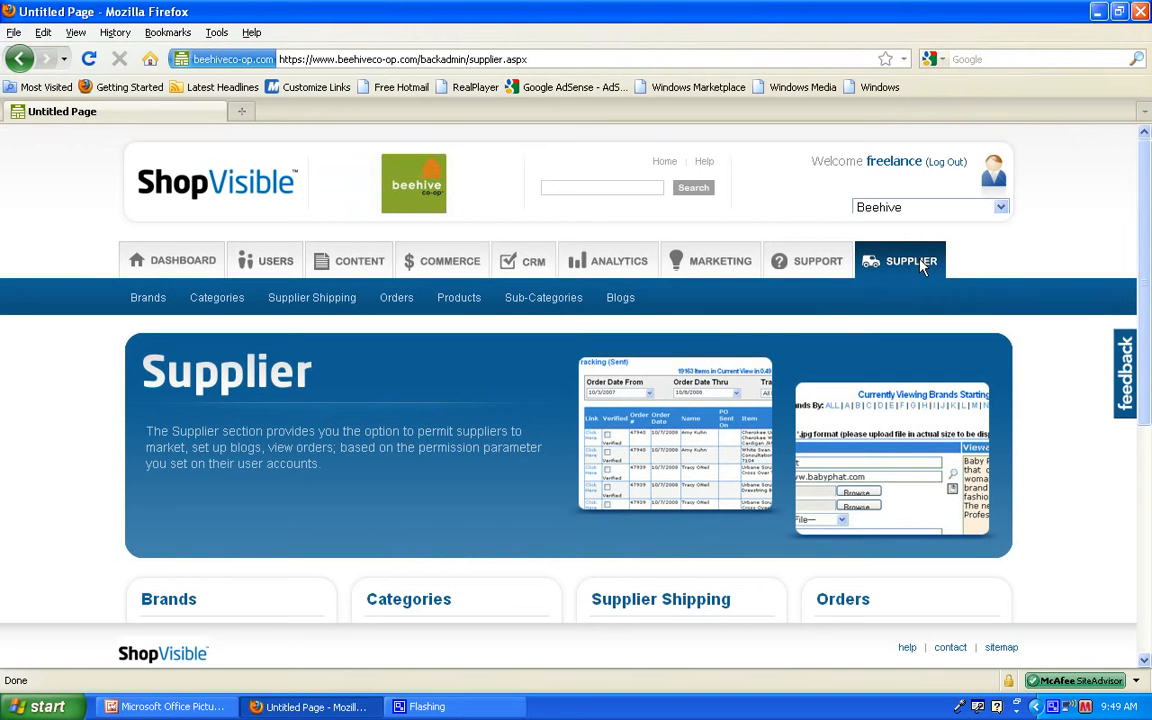
{"action": "mouse_move", "coordinate": [621, 312]}
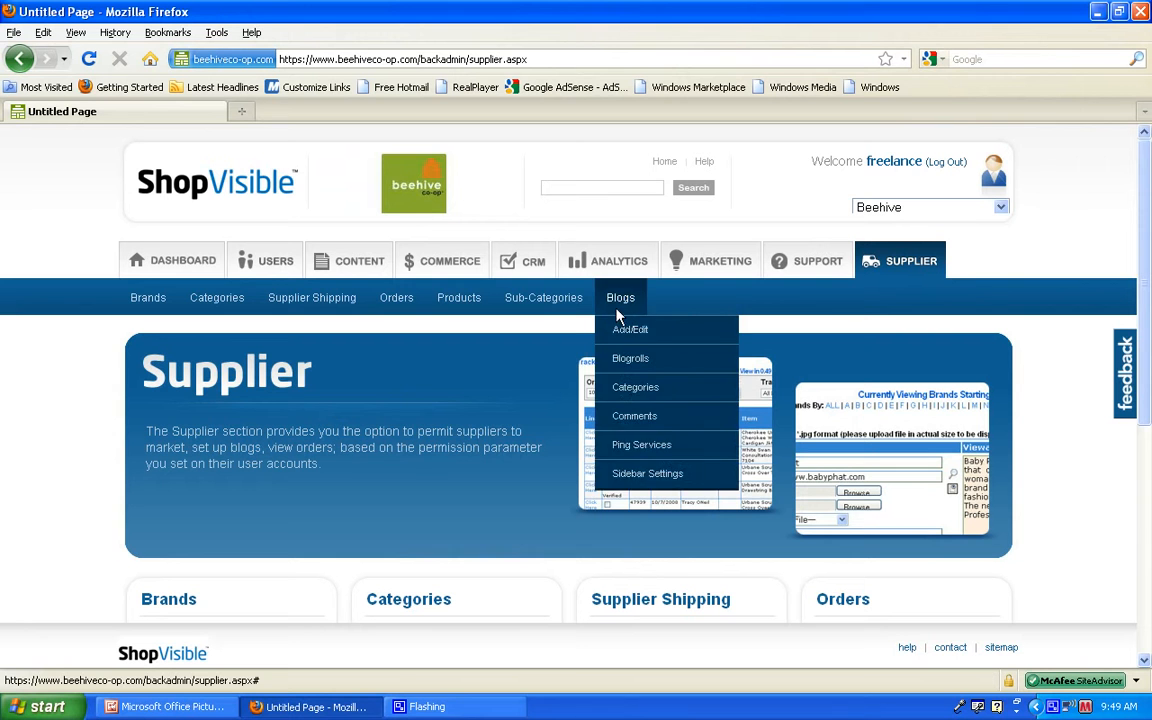
{"action": "mouse_move", "coordinate": [455, 309]}
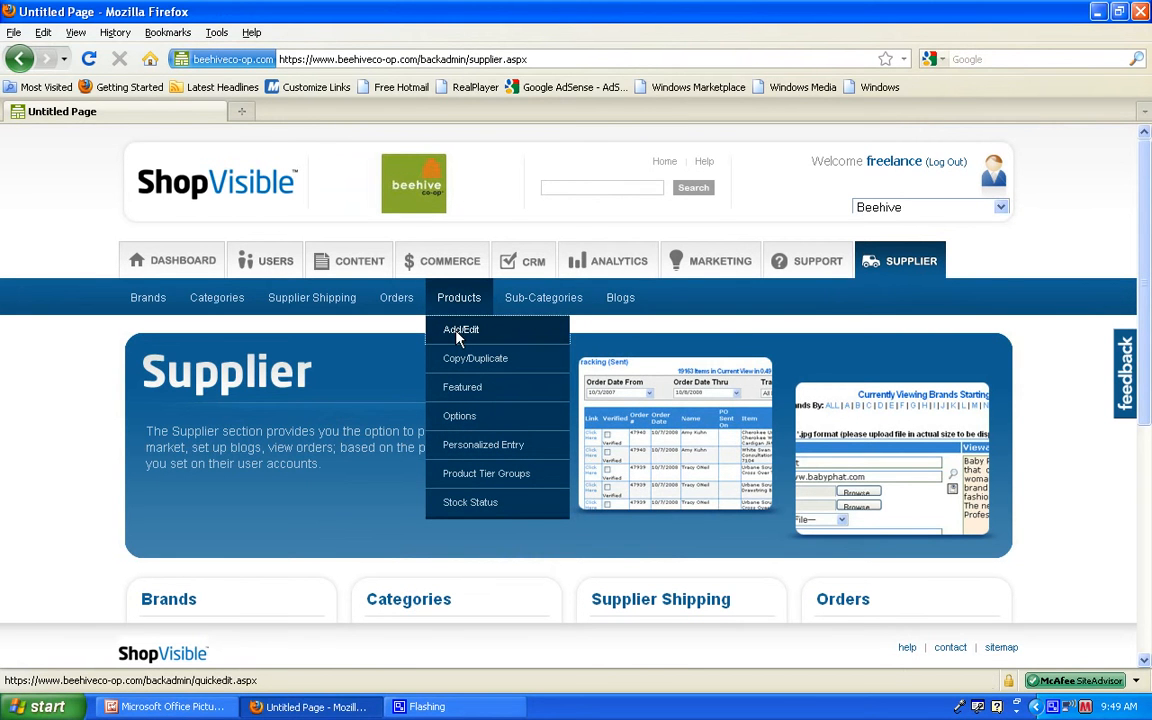
{"action": "left_click", "coordinate": [457, 336]}
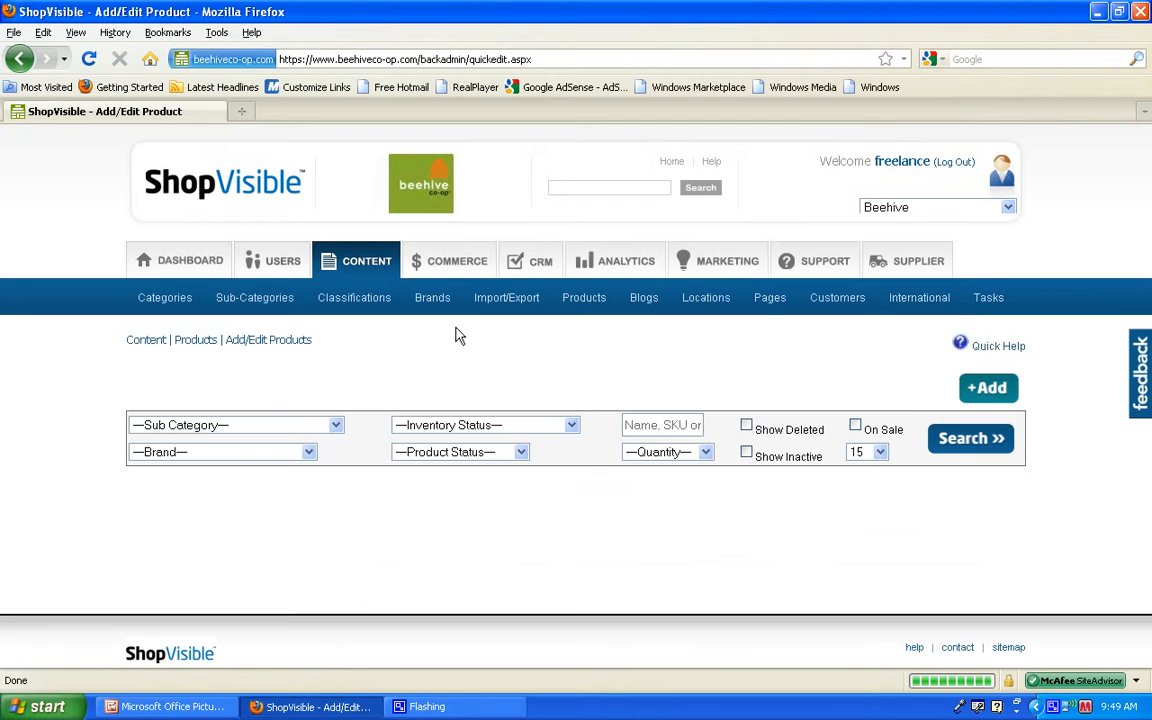
Step: Search the products with sub-category Designer Products and brand Sweet Harvey
{"action": "left_click", "coordinate": [337, 426]}
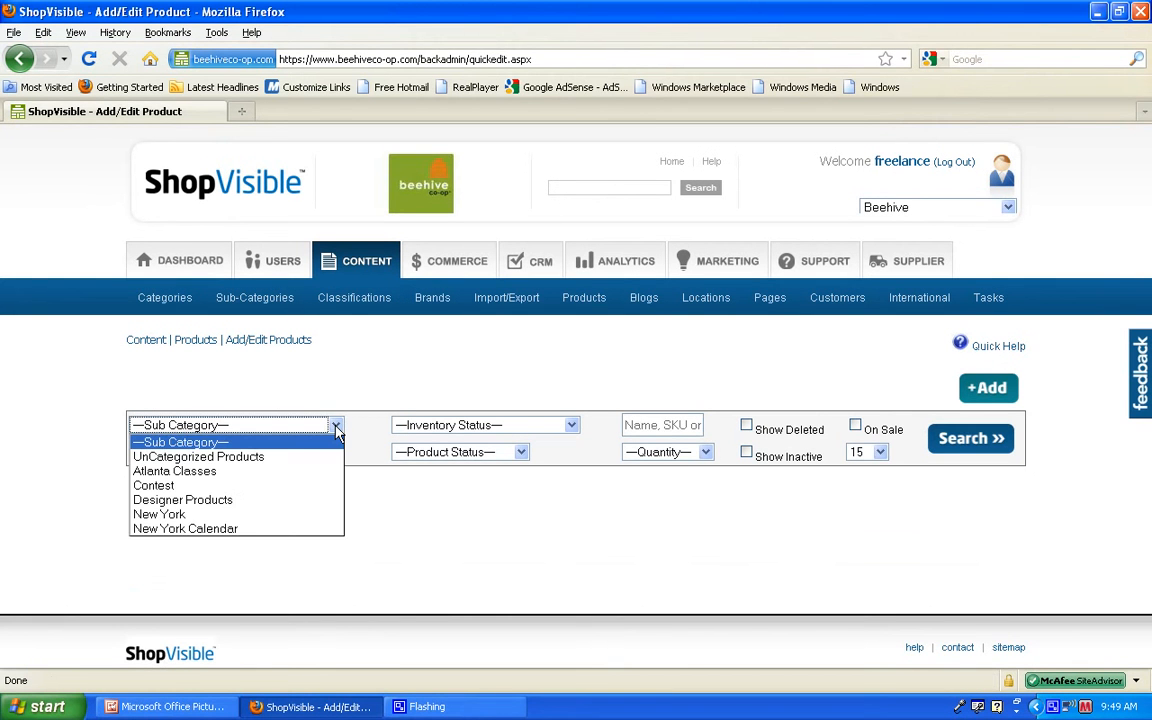
{"action": "left_click", "coordinate": [250, 509]}
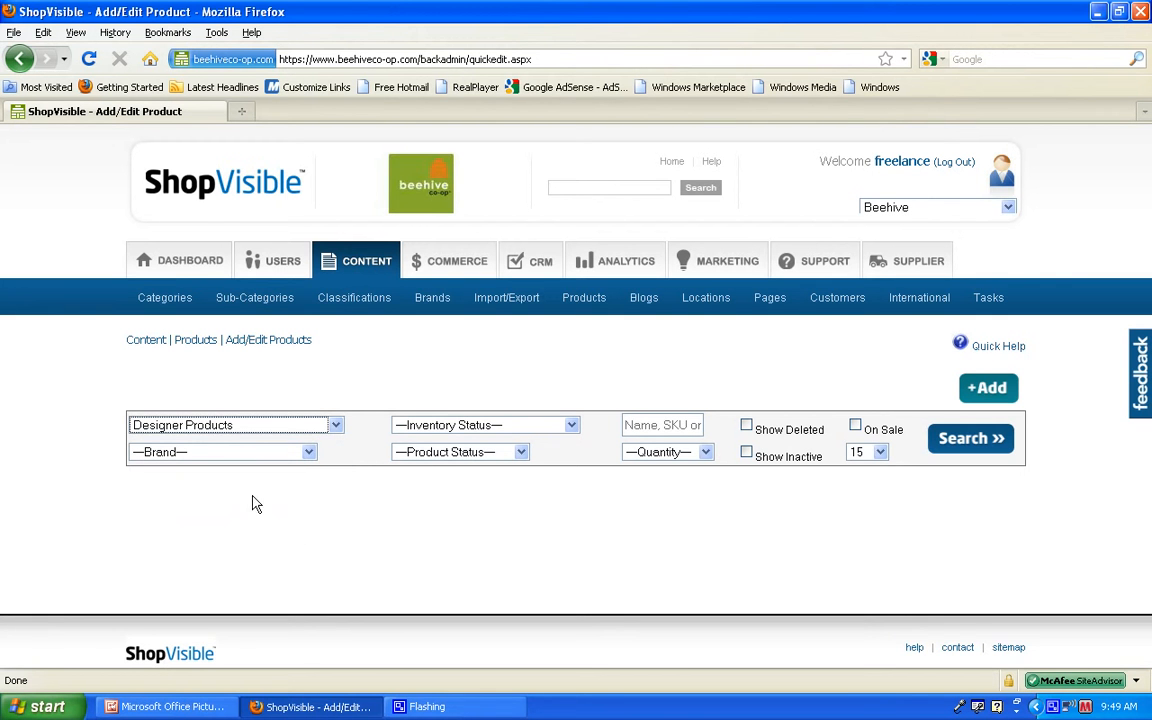
{"action": "left_click", "coordinate": [309, 453]}
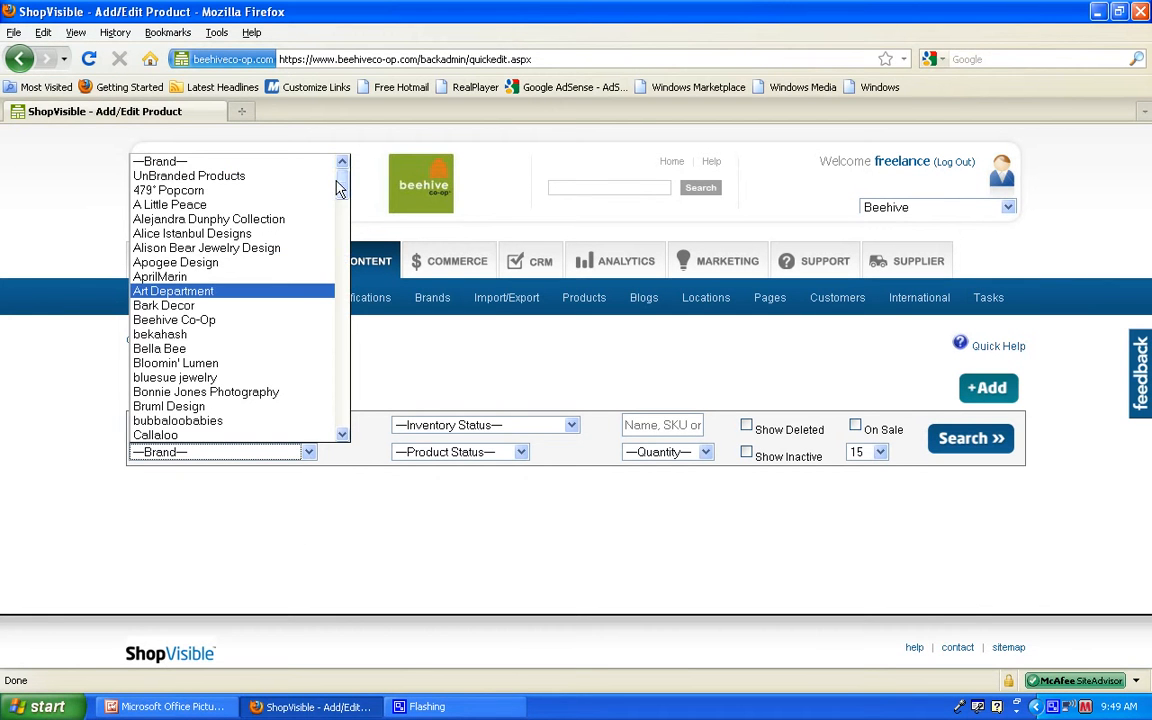
{"action": "left_click_drag", "start_coordinate": [340, 182], "coordinate": [321, 388]}
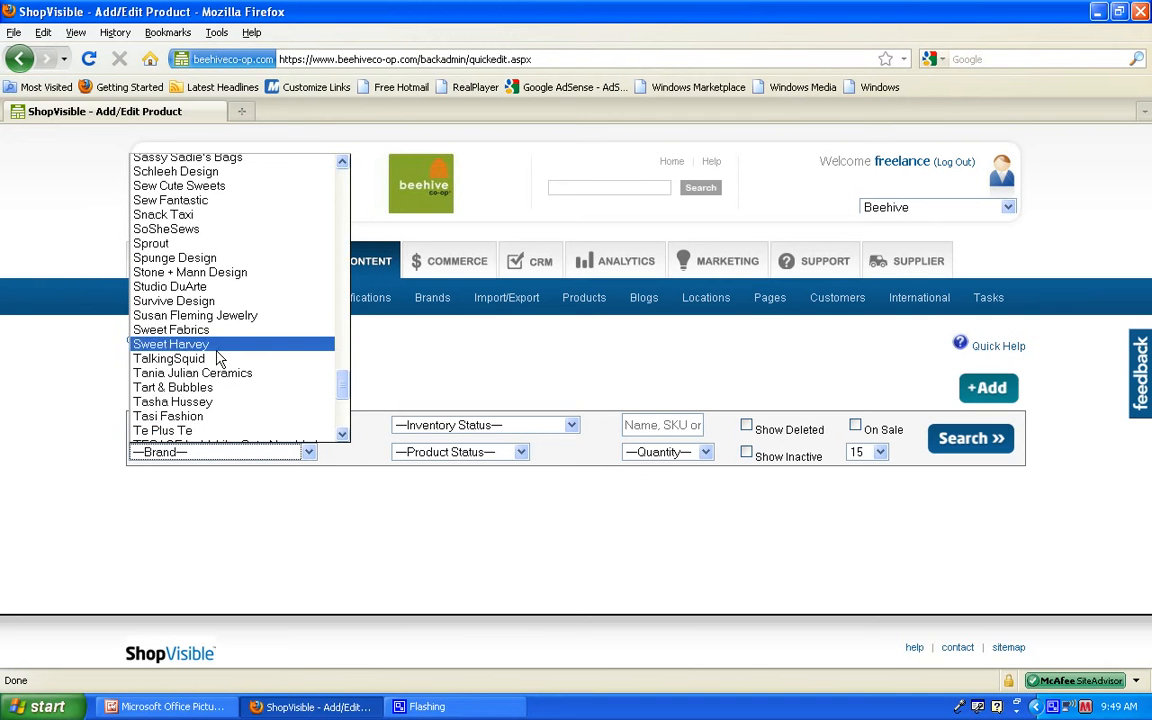
{"action": "left_click", "coordinate": [325, 336]}
{"action": "left_click", "coordinate": [957, 448]}
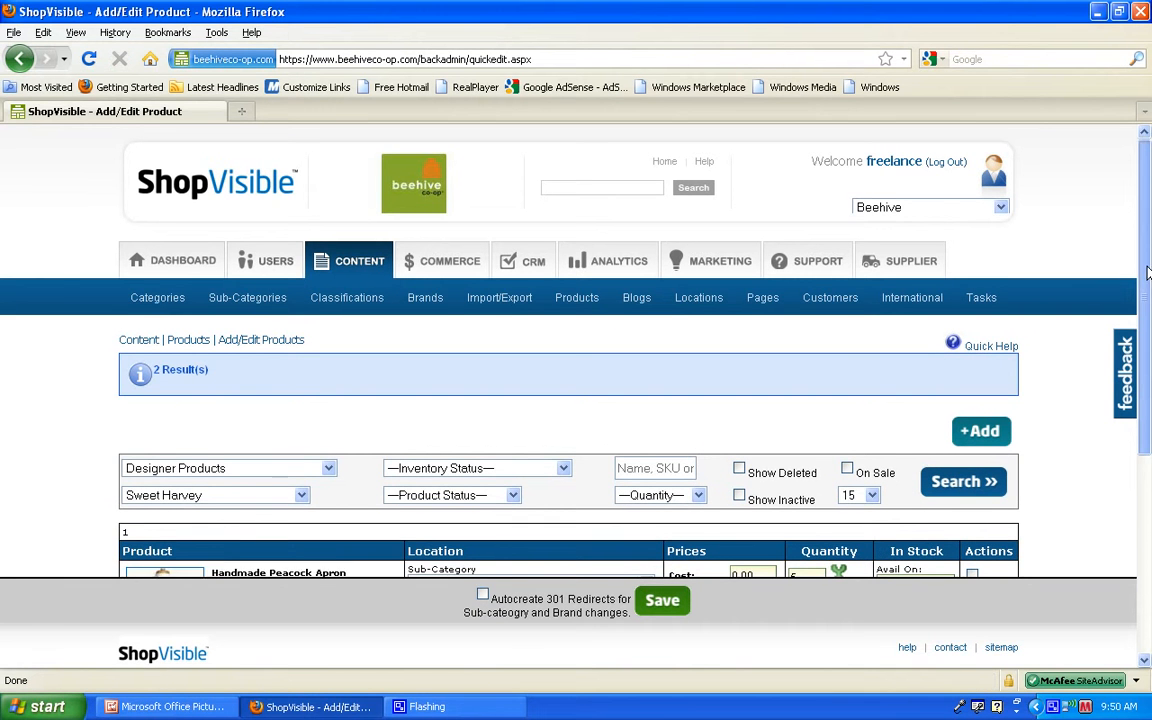
{"action": "scroll", "coordinate": [1140, 350], "scroll_direction": "down", "scroll_amount": 3}
{"action": "left_click_drag", "start_coordinate": [1147, 372], "coordinate": [1137, 432]}
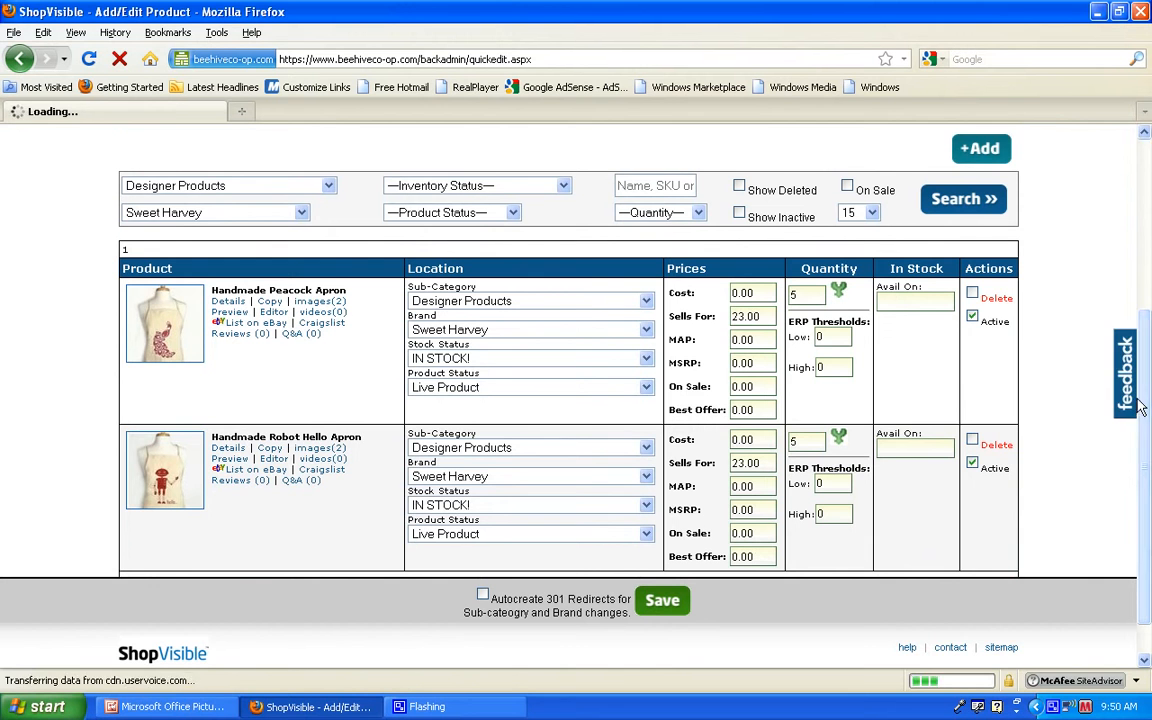
{"action": "scroll", "coordinate": [1145, 425], "scroll_direction": "down", "scroll_amount": 1}
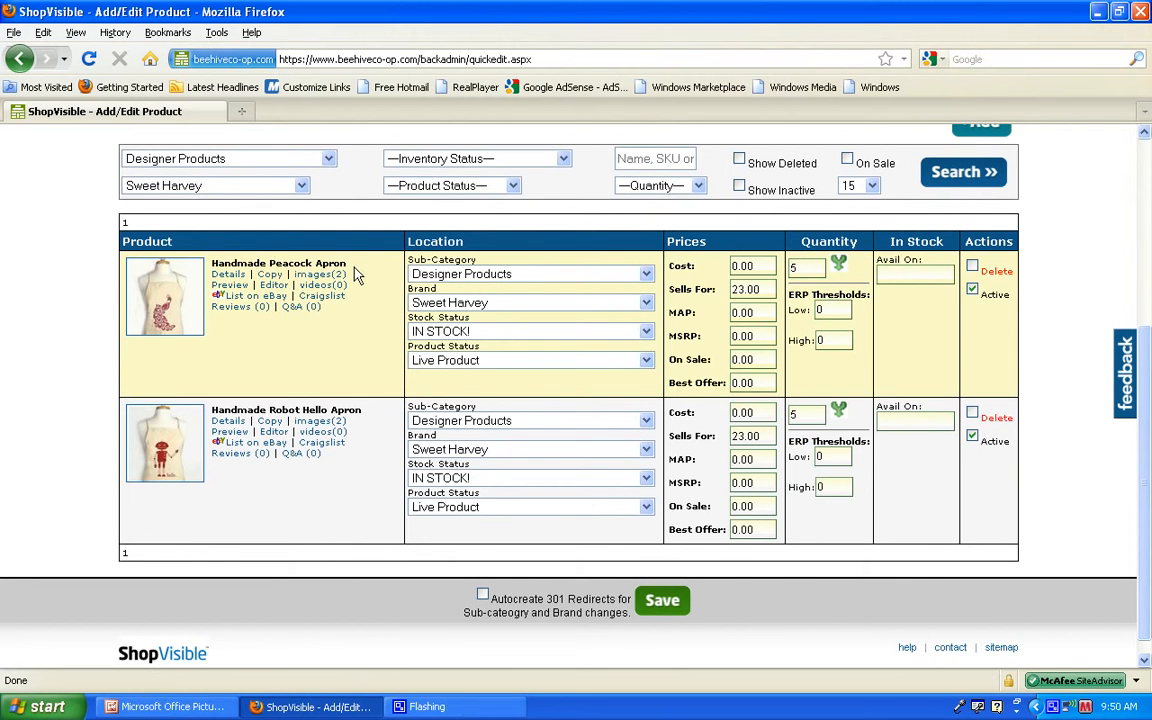
{"action": "left_click", "coordinate": [973, 267]}
{"action": "left_click", "coordinate": [974, 293]}
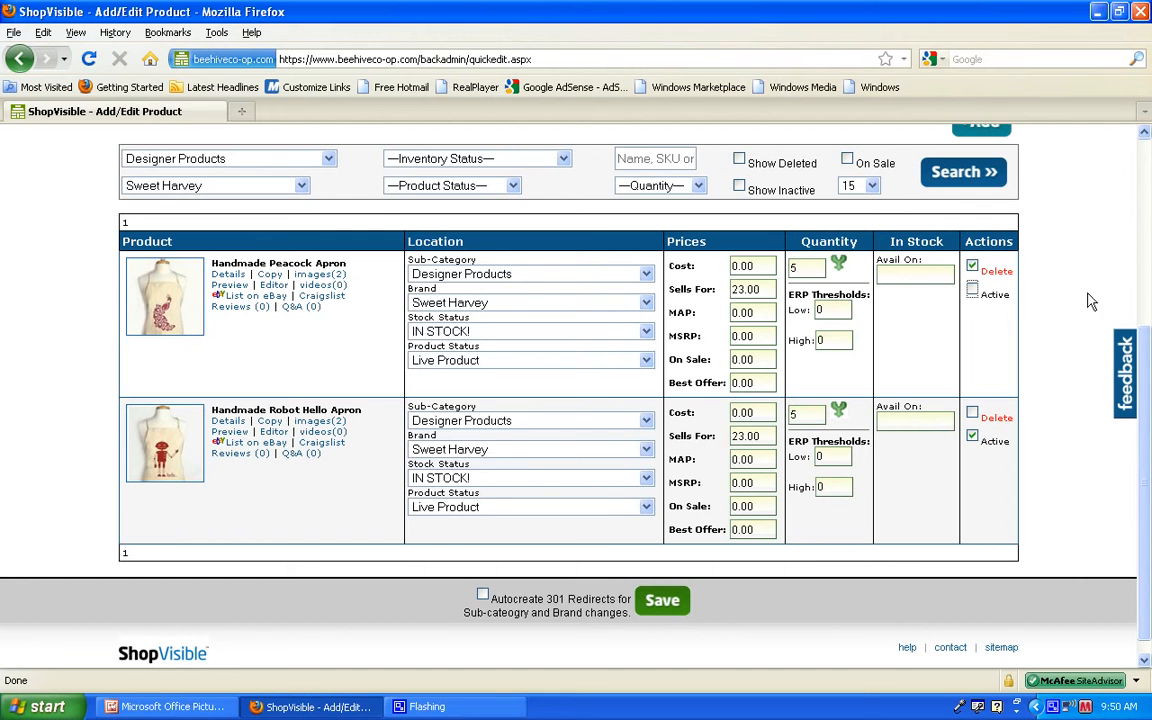
{"action": "left_click", "coordinate": [972, 267]}
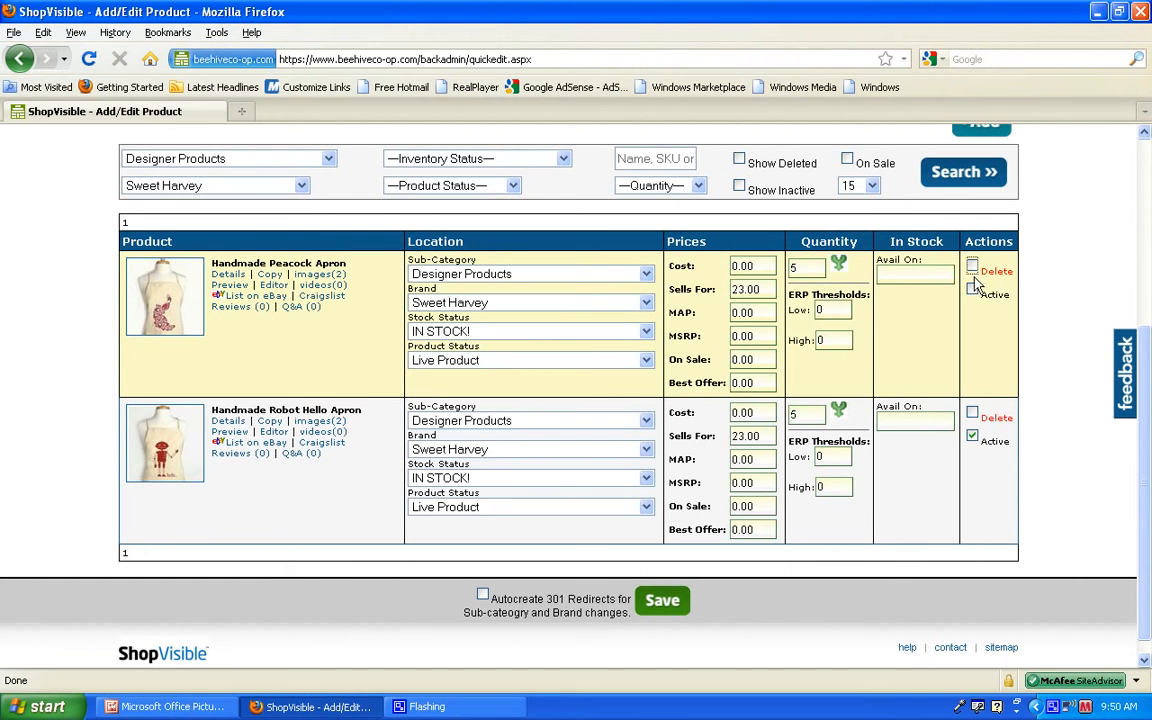
{"action": "left_click", "coordinate": [973, 289]}
Step: Make the Handmade Peacock Apron inactive and save, closing the 301 Redirects dialog without adding a redirect
{"action": "left_click_drag", "start_coordinate": [346, 264], "coordinate": [205, 266]}
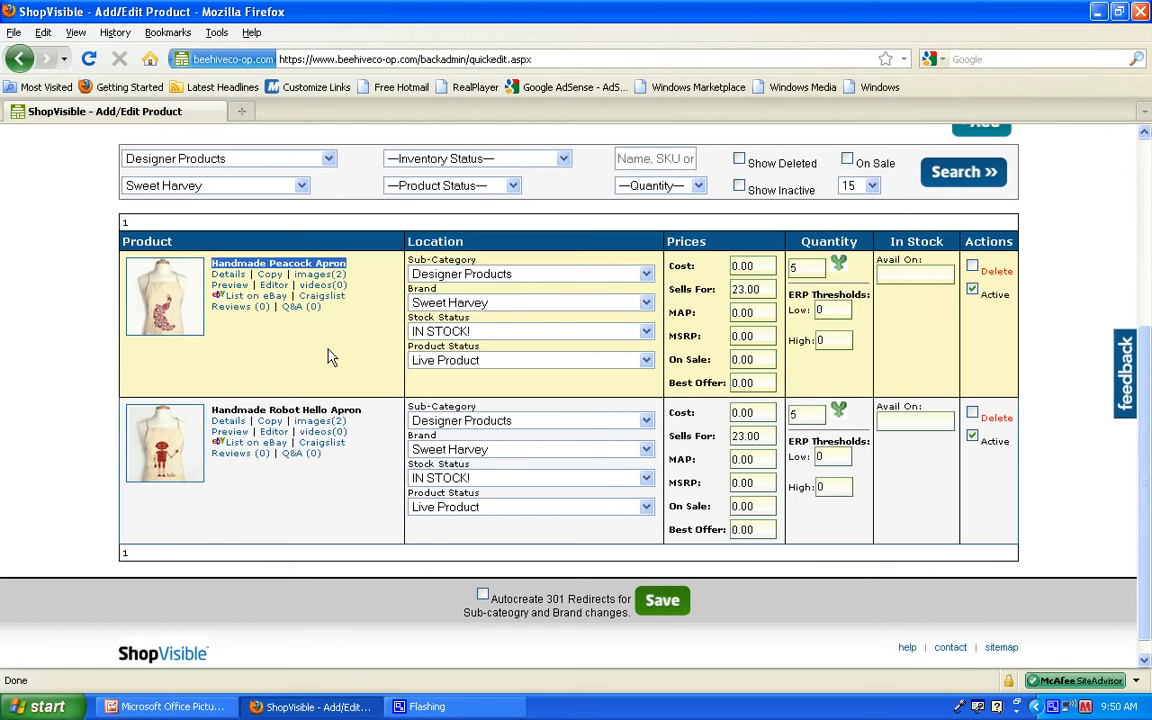
{"action": "left_click", "coordinate": [295, 314]}
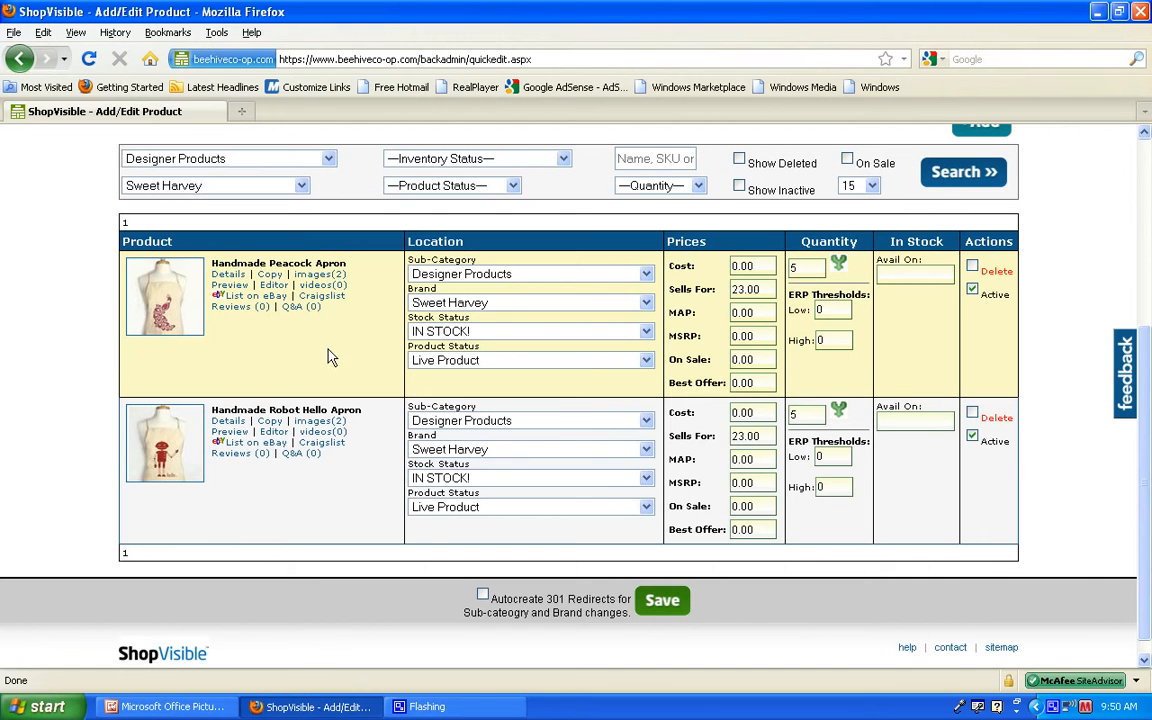
{"action": "left_click", "coordinate": [972, 292]}
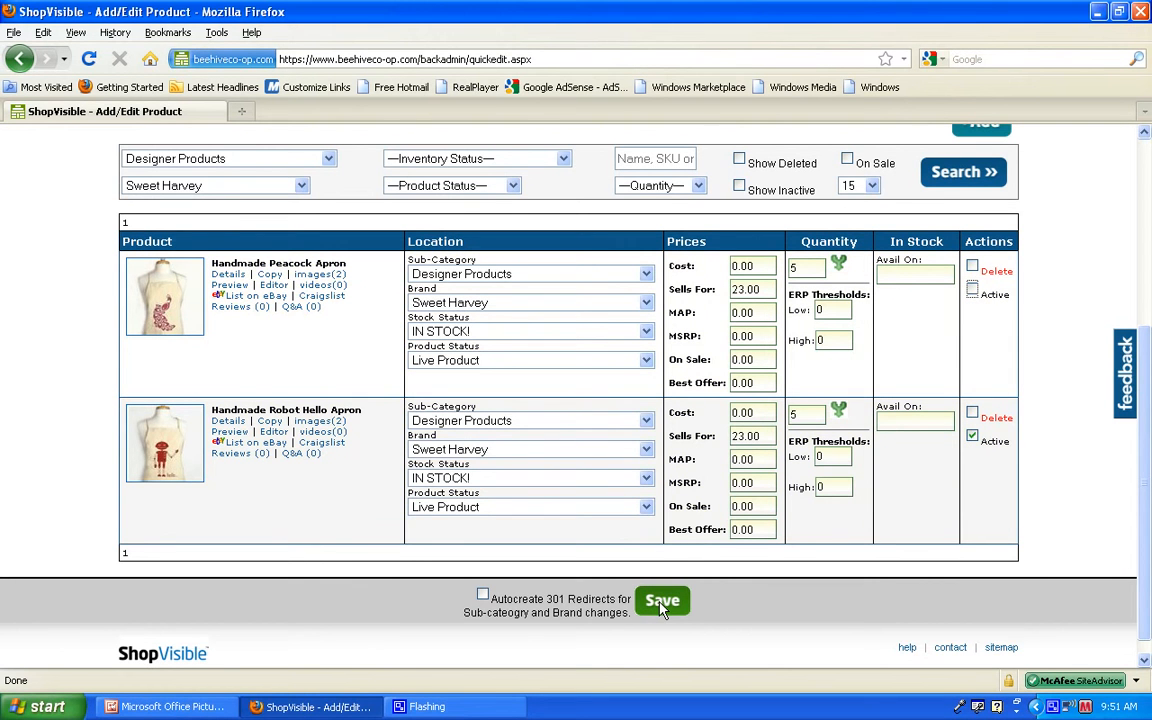
{"action": "left_click", "coordinate": [662, 602]}
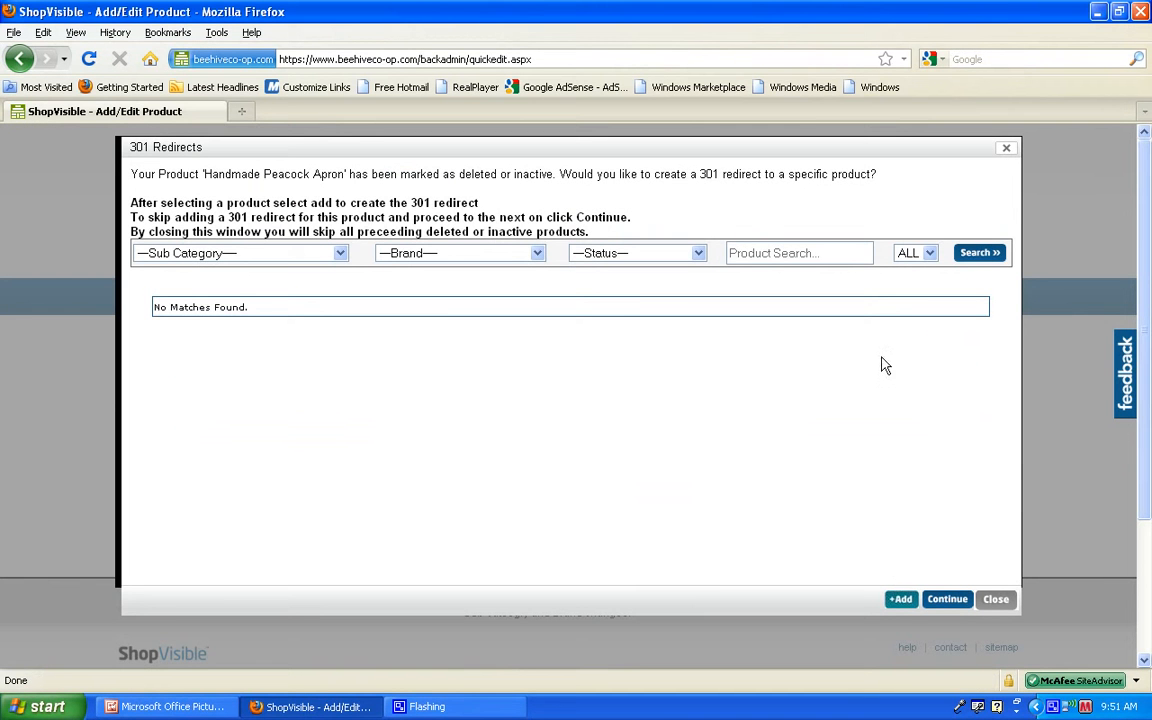
{"action": "left_click", "coordinate": [1006, 148]}
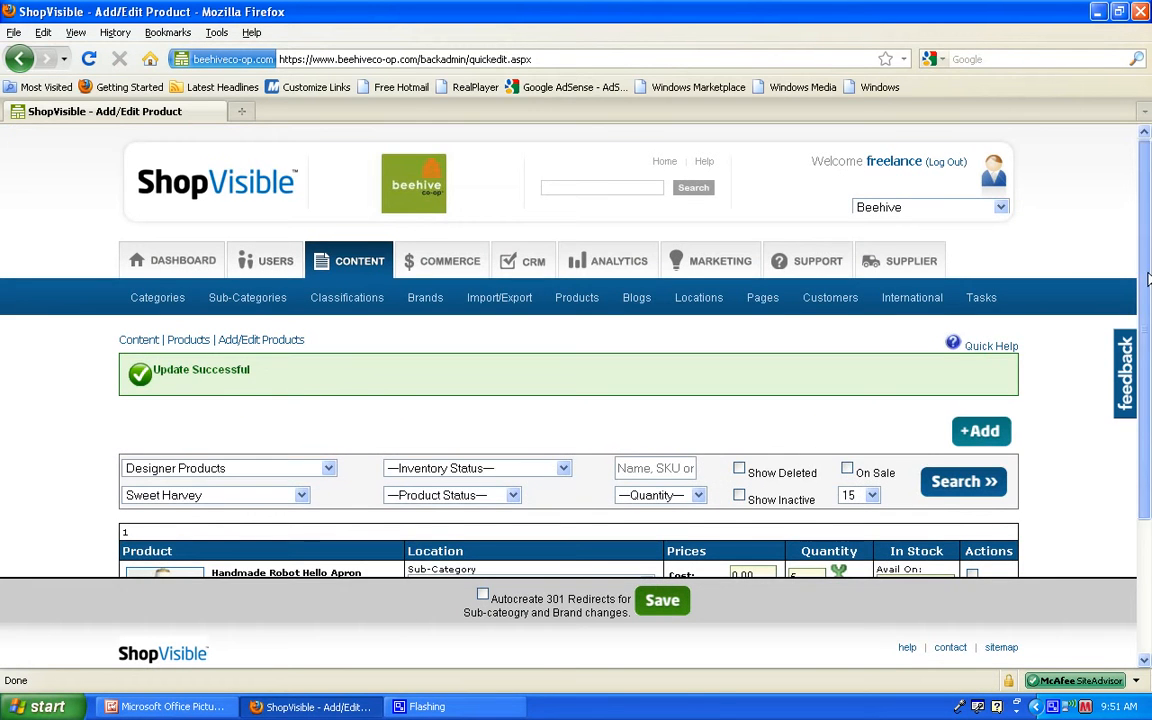
Step: Repeat the Sweet Harvey product search with inactive products included
{"action": "scroll", "coordinate": [1145, 427], "scroll_direction": "down", "scroll_amount": 3}
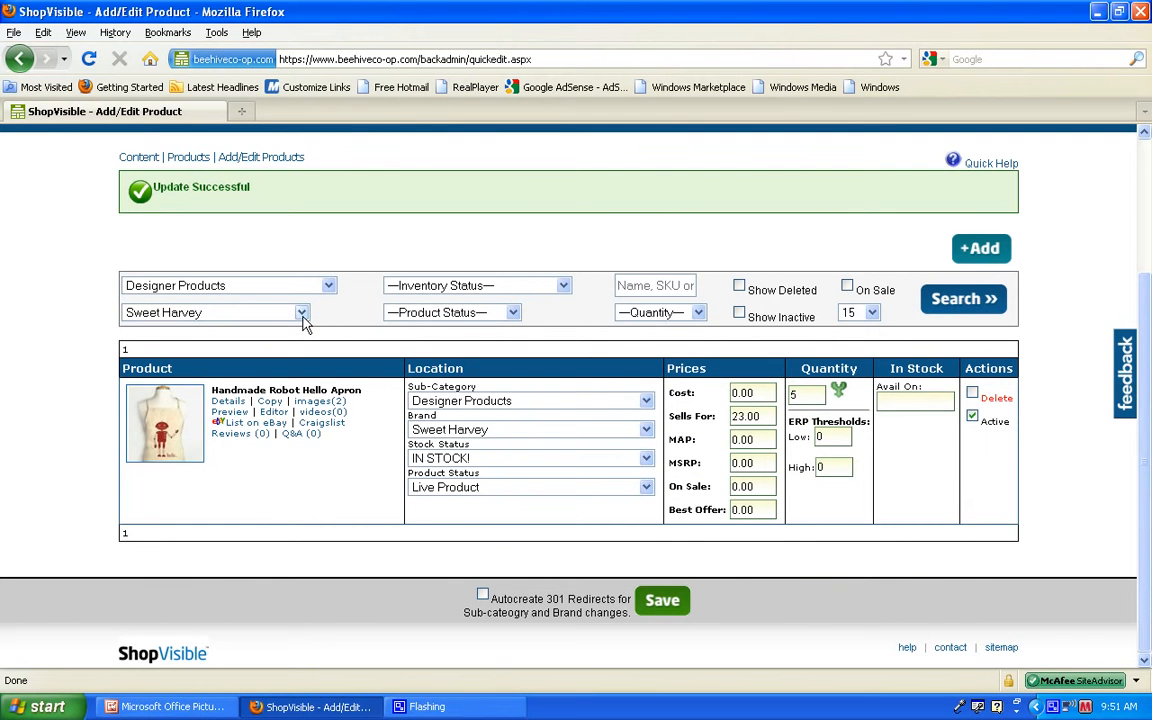
{"action": "left_click", "coordinate": [740, 315]}
{"action": "left_click", "coordinate": [962, 300]}
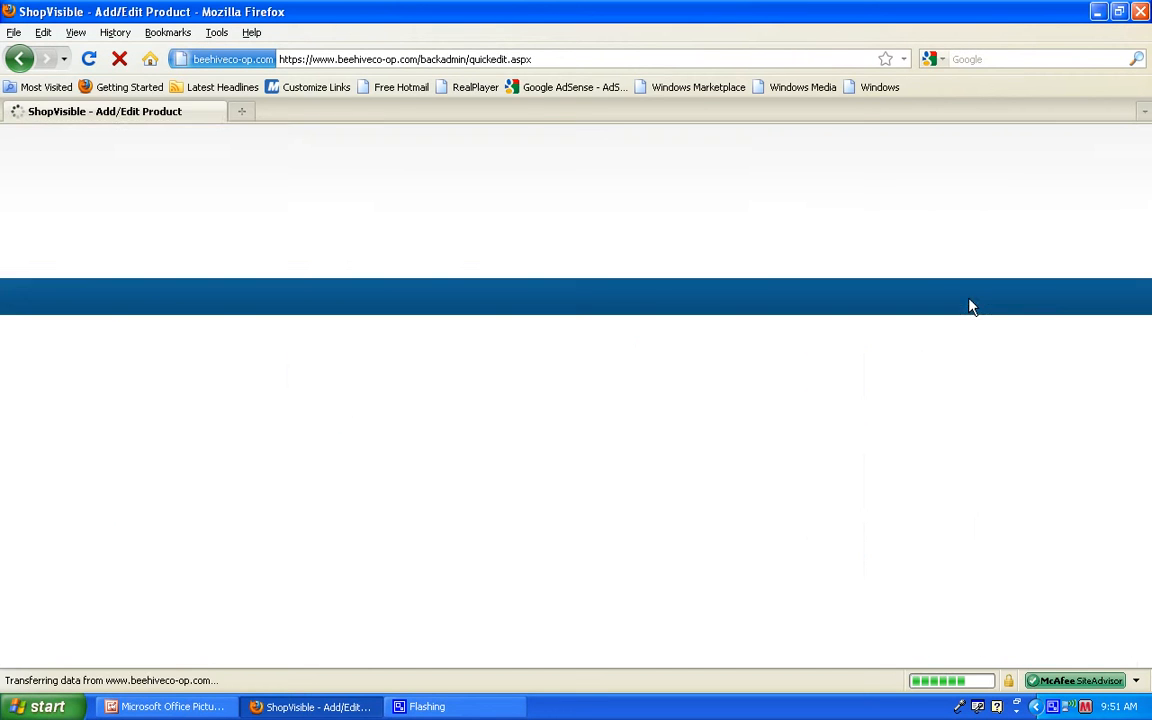
Step: Set the Handmade Peacock Apron back to active and save the product list
{"action": "left_click_drag", "start_coordinate": [1147, 290], "coordinate": [1149, 492]}
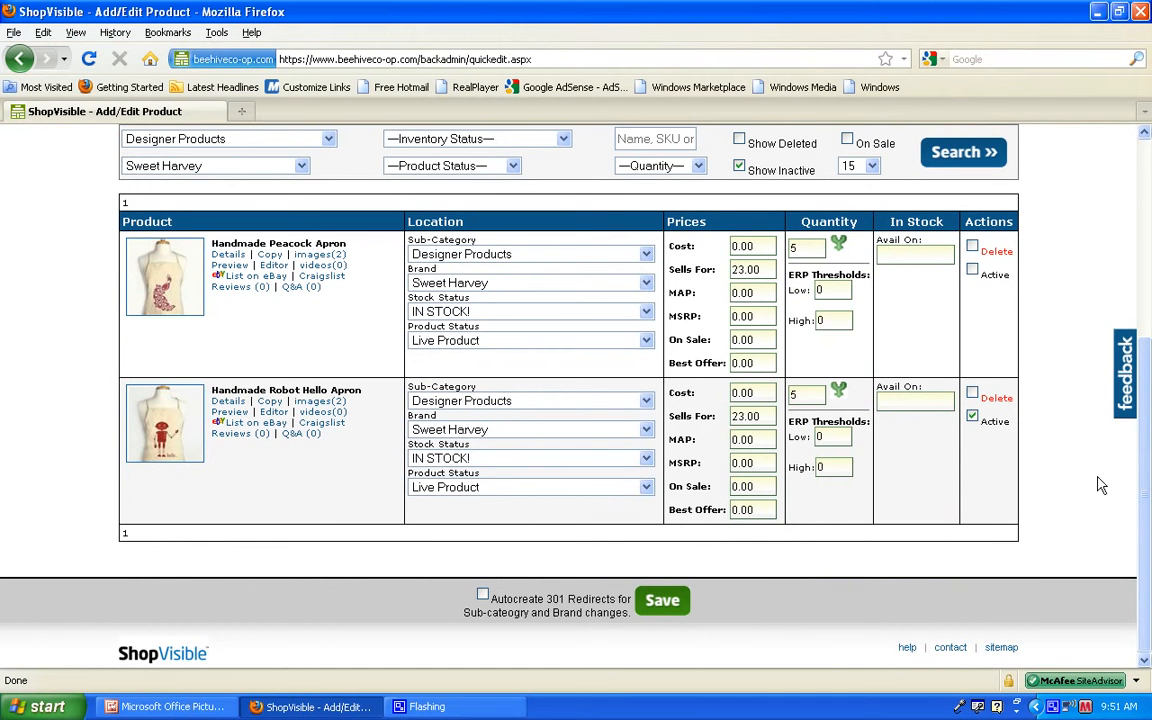
{"action": "left_click", "coordinate": [973, 271]}
{"action": "left_click", "coordinate": [660, 603]}
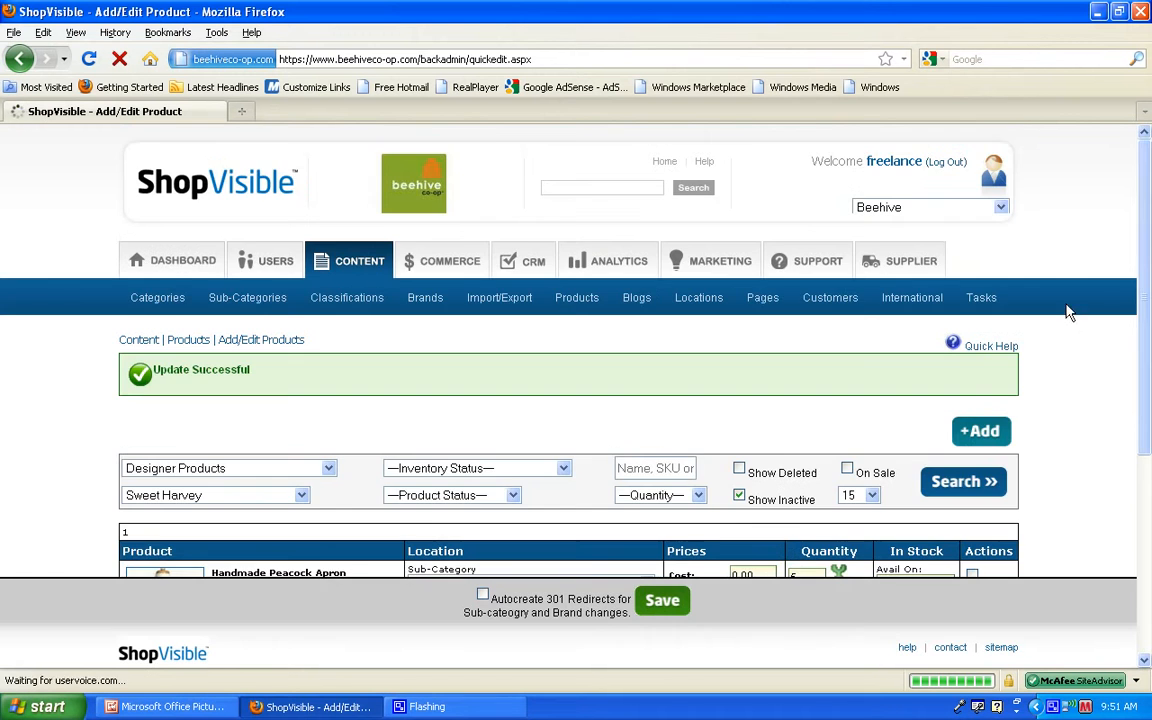
{"action": "scroll", "coordinate": [1055, 356], "scroll_direction": "down", "scroll_amount": 5}
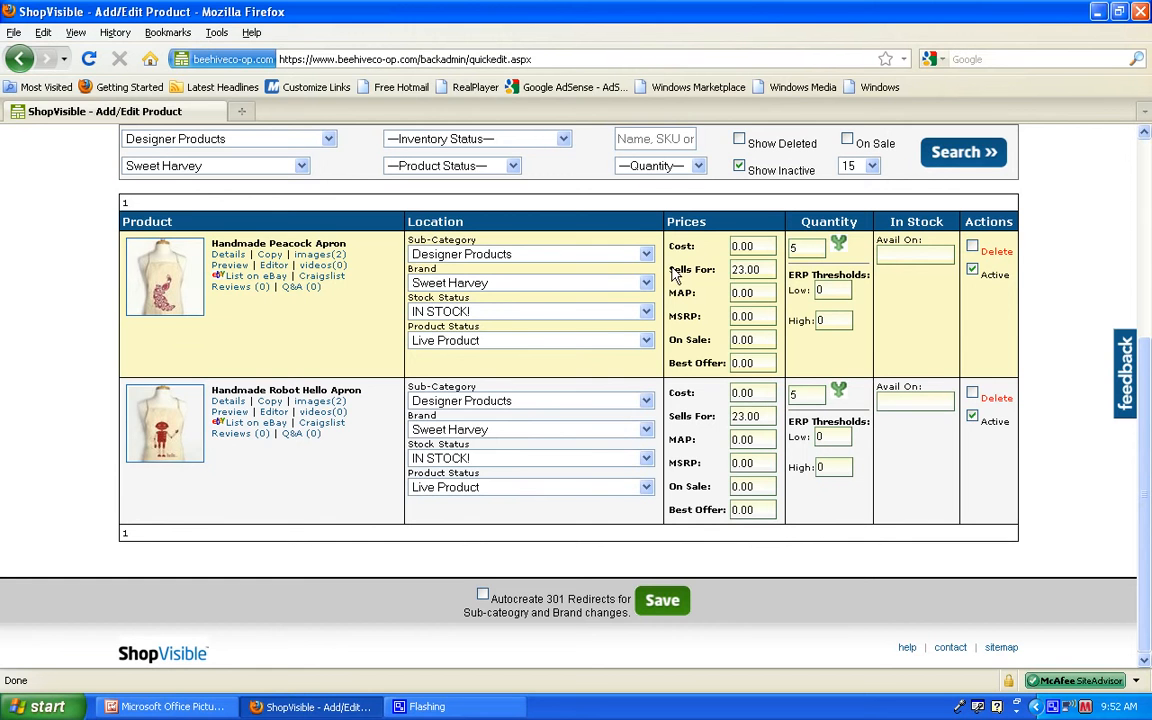
Step: Examine the Sells For price and quantity fields of the Handmade Peacock Apron in the product list
{"action": "left_click_drag", "start_coordinate": [671, 270], "coordinate": [732, 275]}
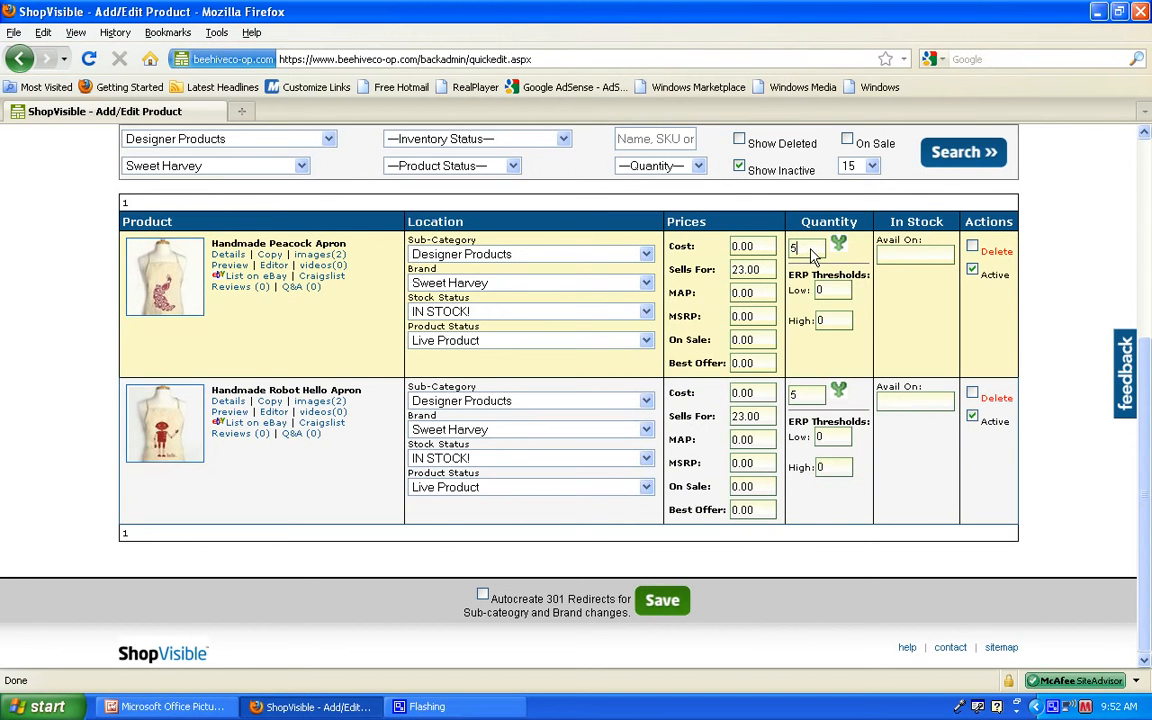
{"action": "left_click_drag", "start_coordinate": [817, 249], "coordinate": [806, 248]}
{"action": "left_click", "coordinate": [760, 272]}
{"action": "left_click", "coordinate": [793, 252]}
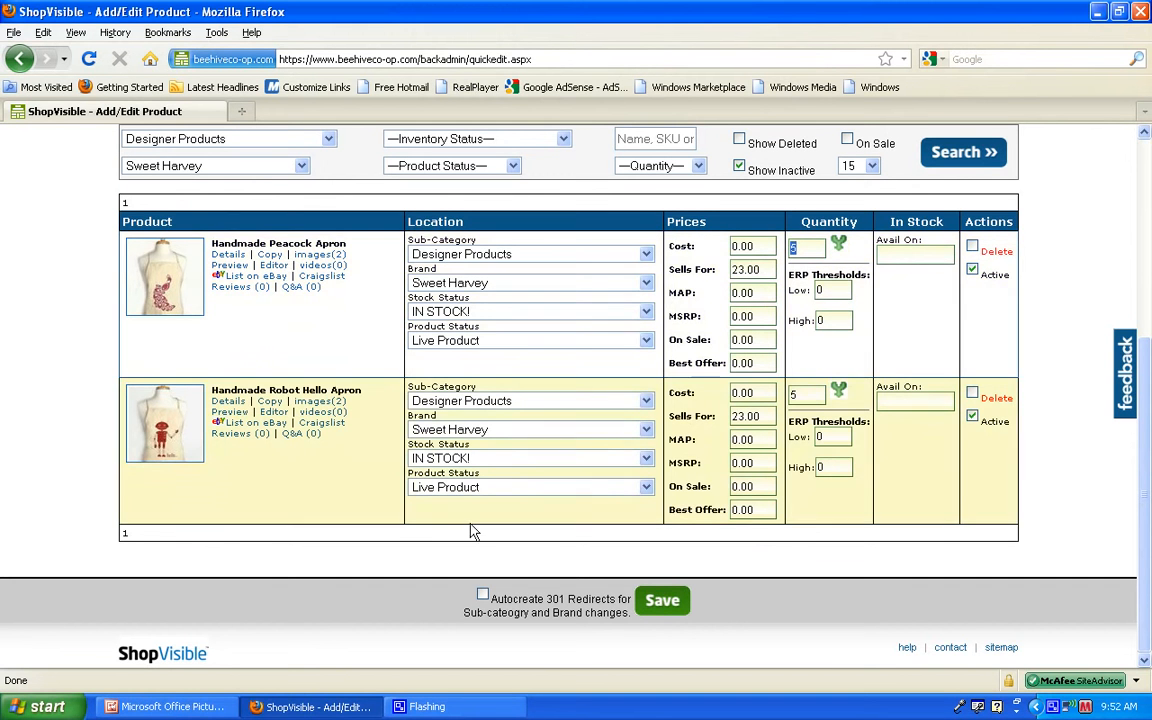
Step: Switch to Microsoft Office Picture Manager and advance the handbook to the section on changing pricing, quantity, shipping and classifications
{"action": "left_click", "coordinate": [170, 707]}
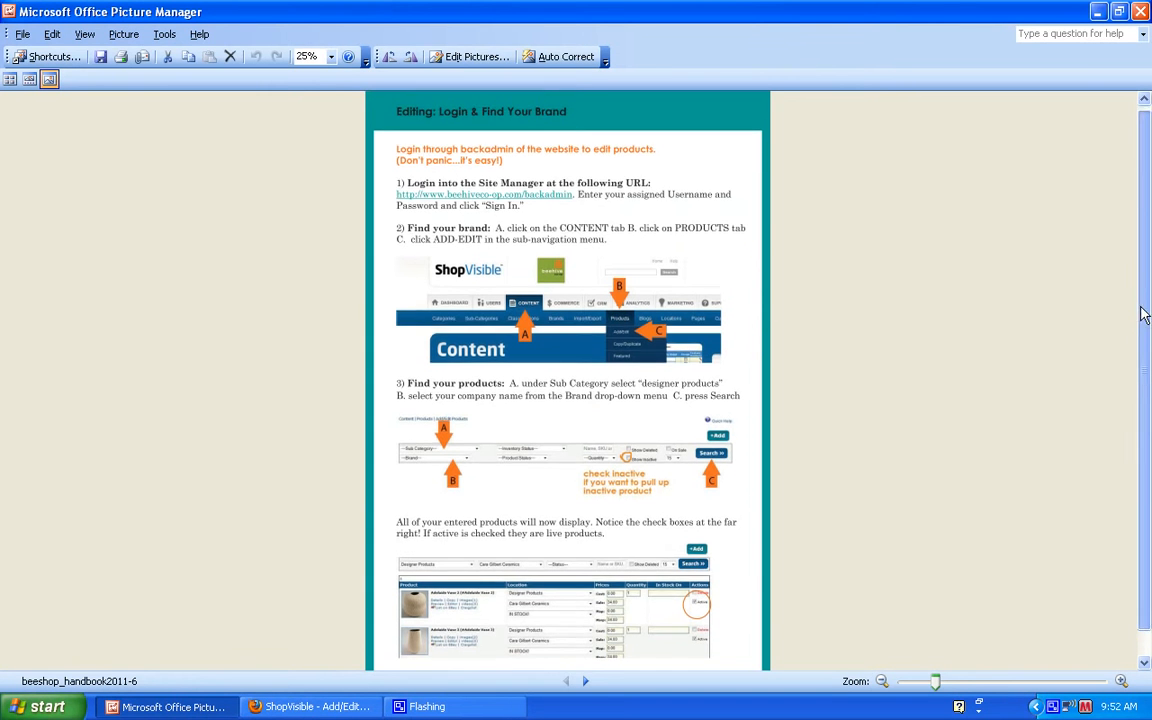
{"action": "scroll", "coordinate": [1035, 320], "scroll_direction": "down", "scroll_amount": 1}
{"action": "left_click", "coordinate": [586, 681]}
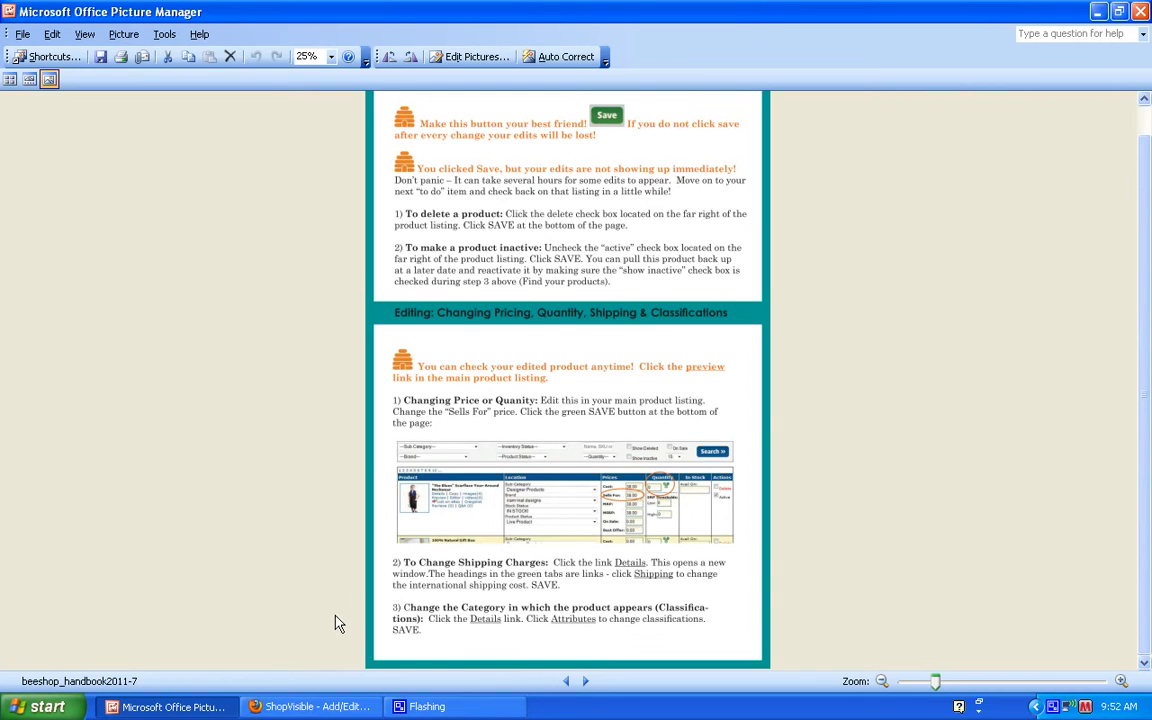
Step: Return to the site manager in Firefox and open the Handmade Peacock Apron's details to review its display name
{"action": "left_click", "coordinate": [306, 707]}
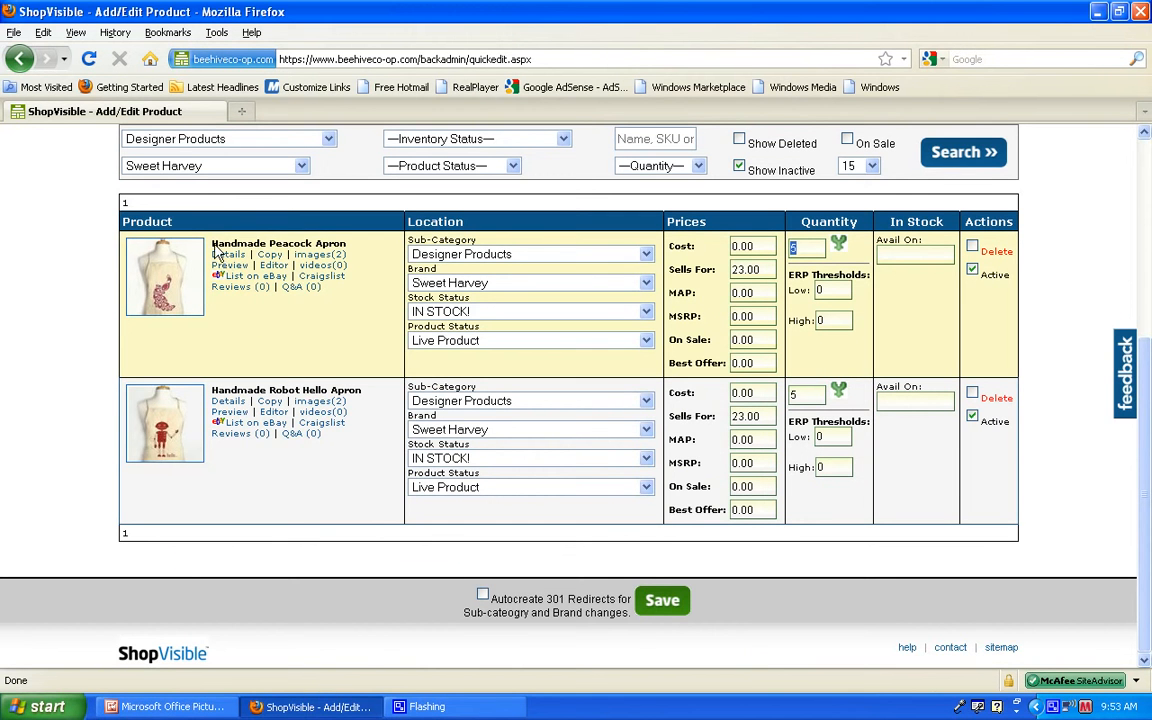
{"action": "left_click_drag", "start_coordinate": [207, 243], "coordinate": [350, 255]}
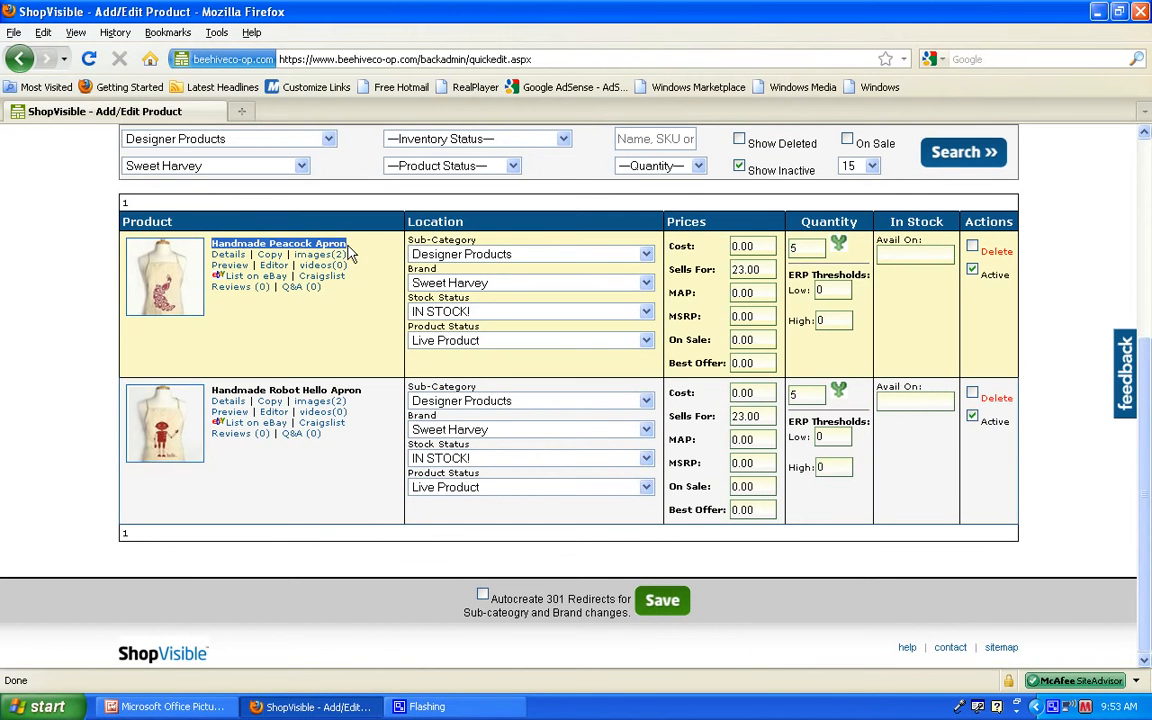
{"action": "left_click", "coordinate": [227, 256]}
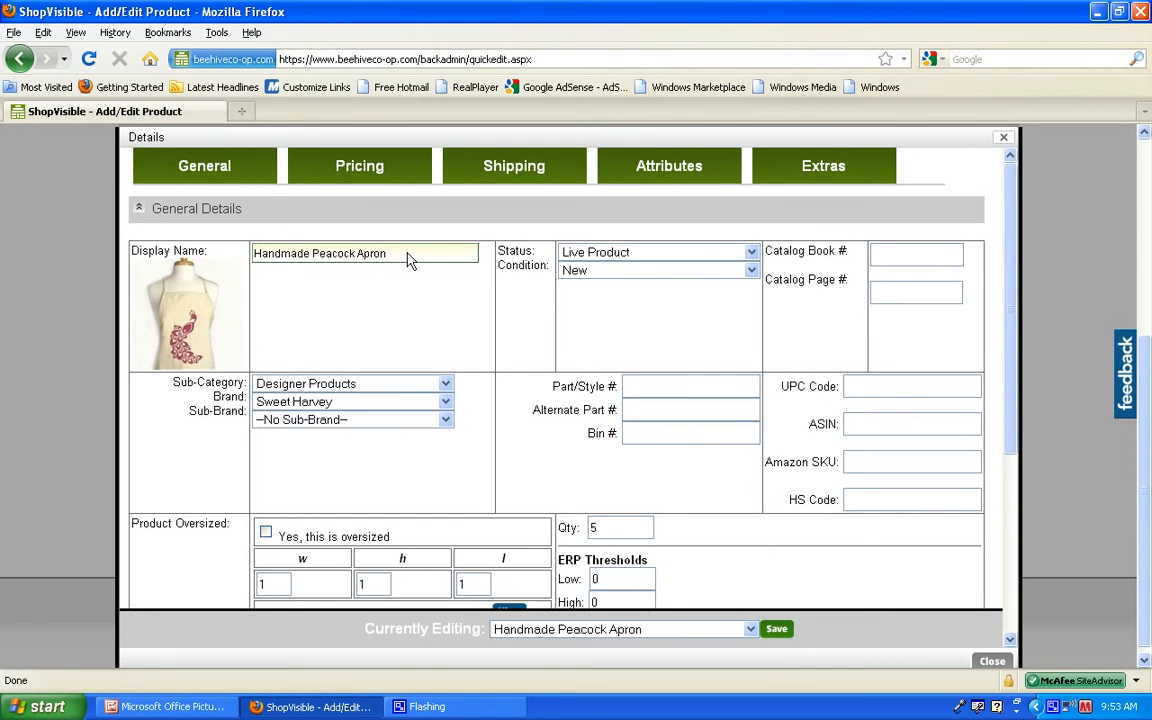
{"action": "left_click_drag", "start_coordinate": [407, 258], "coordinate": [253, 256]}
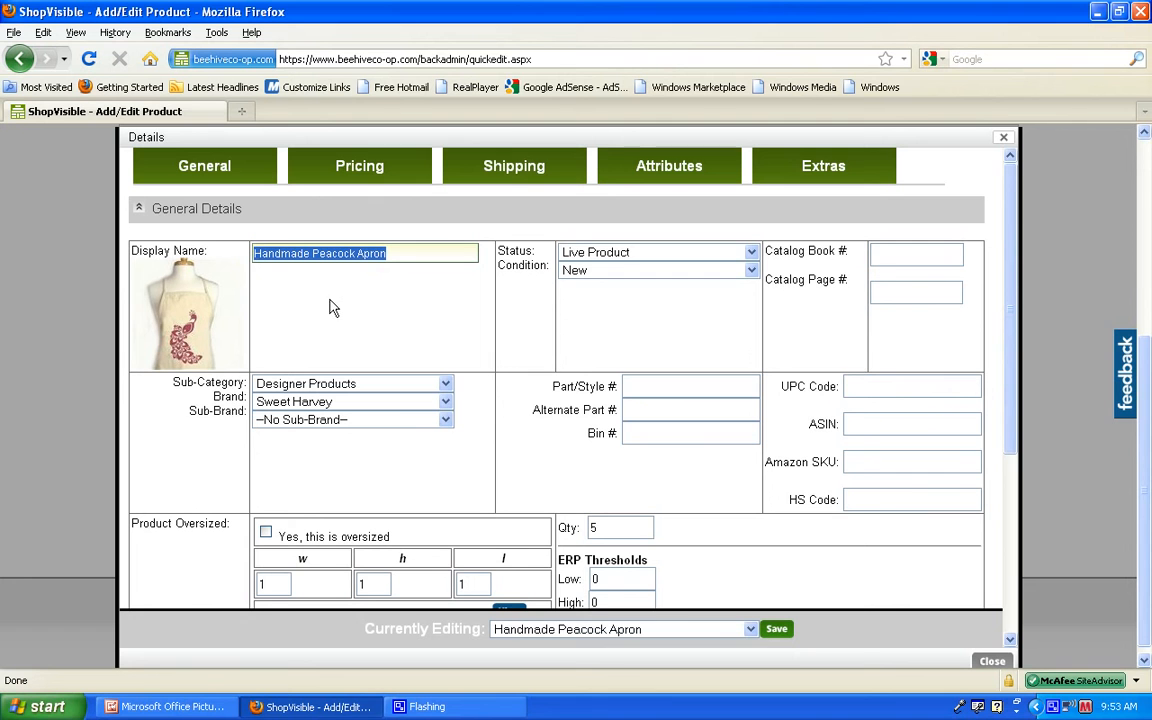
{"action": "left_click", "coordinate": [405, 317]}
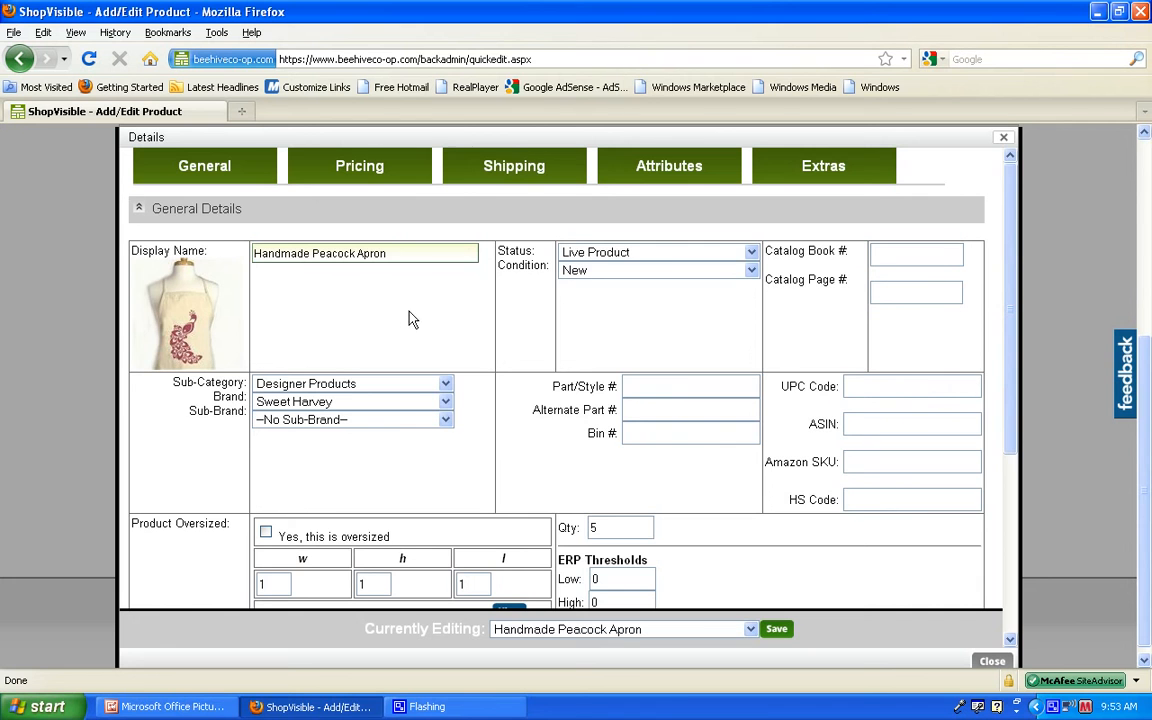
Step: Set the Handmade Peacock Apron's international fixed shipping rate to 9 and save the product
{"action": "left_click", "coordinate": [511, 168]}
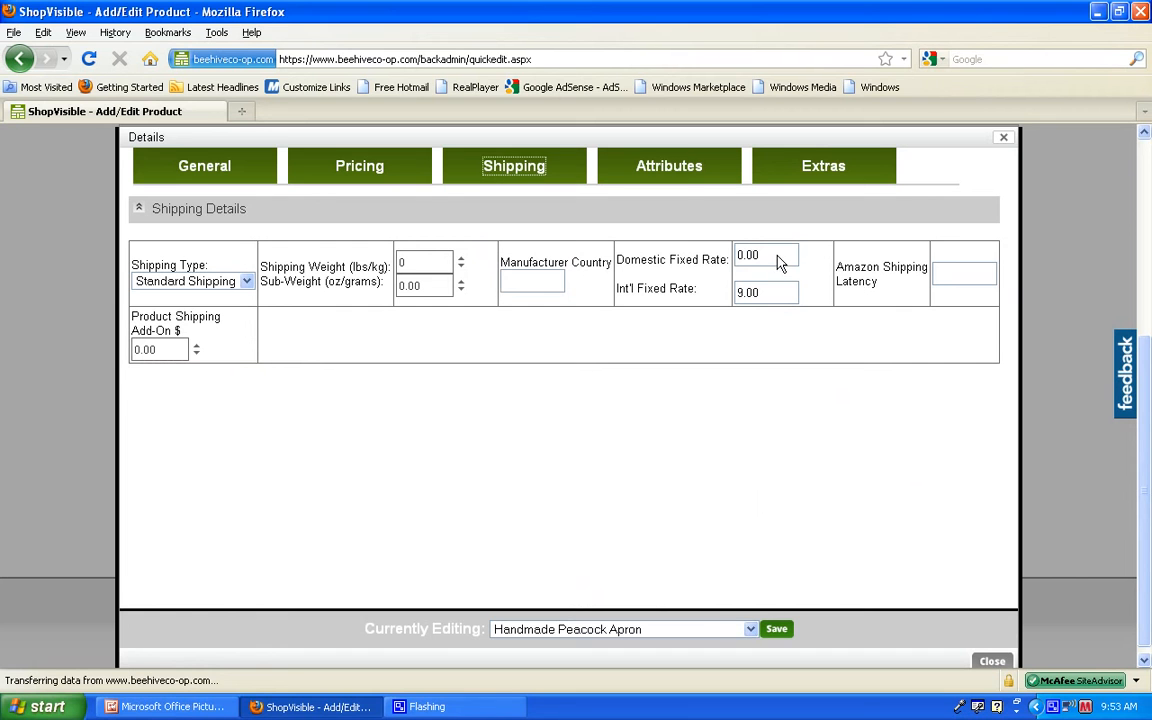
{"action": "left_click_drag", "start_coordinate": [769, 259], "coordinate": [737, 263]}
{"action": "left_click_drag", "start_coordinate": [778, 303], "coordinate": [738, 303]}
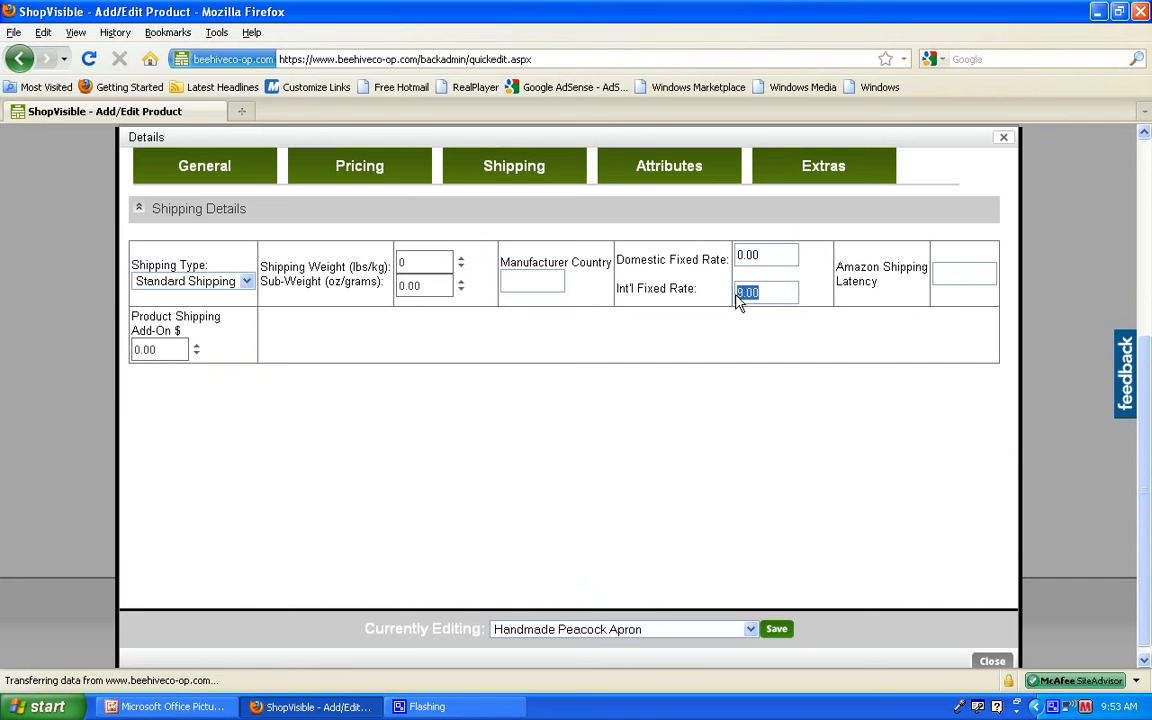
{"action": "type", "text": "8"}
{"action": "left_click_drag", "start_coordinate": [773, 303], "coordinate": [728, 308]}
{"action": "left_click", "coordinate": [777, 629]}
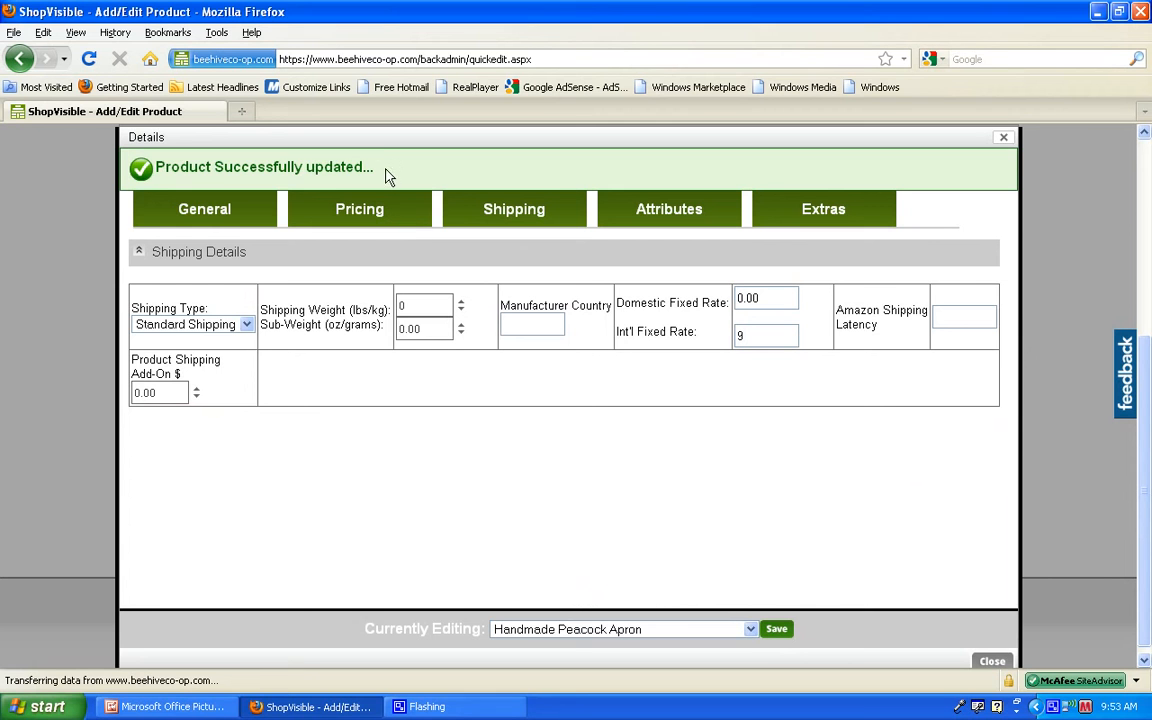
{"action": "left_click_drag", "start_coordinate": [386, 173], "coordinate": [197, 173]}
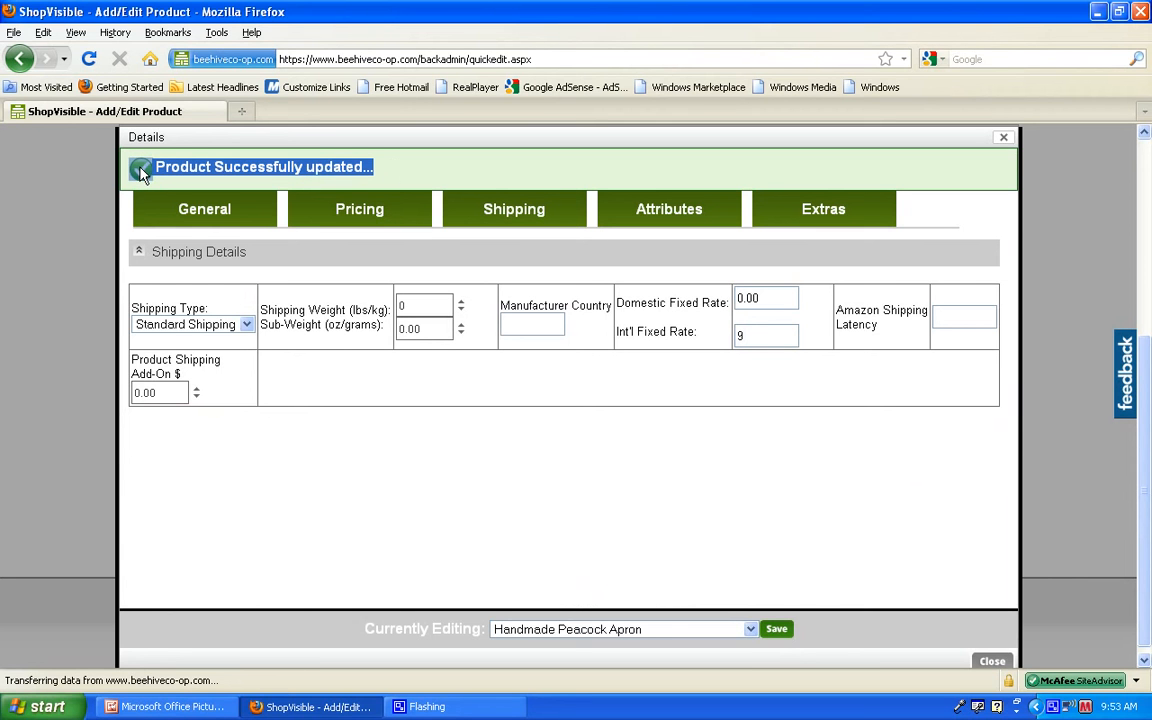
{"action": "left_click", "coordinate": [556, 176]}
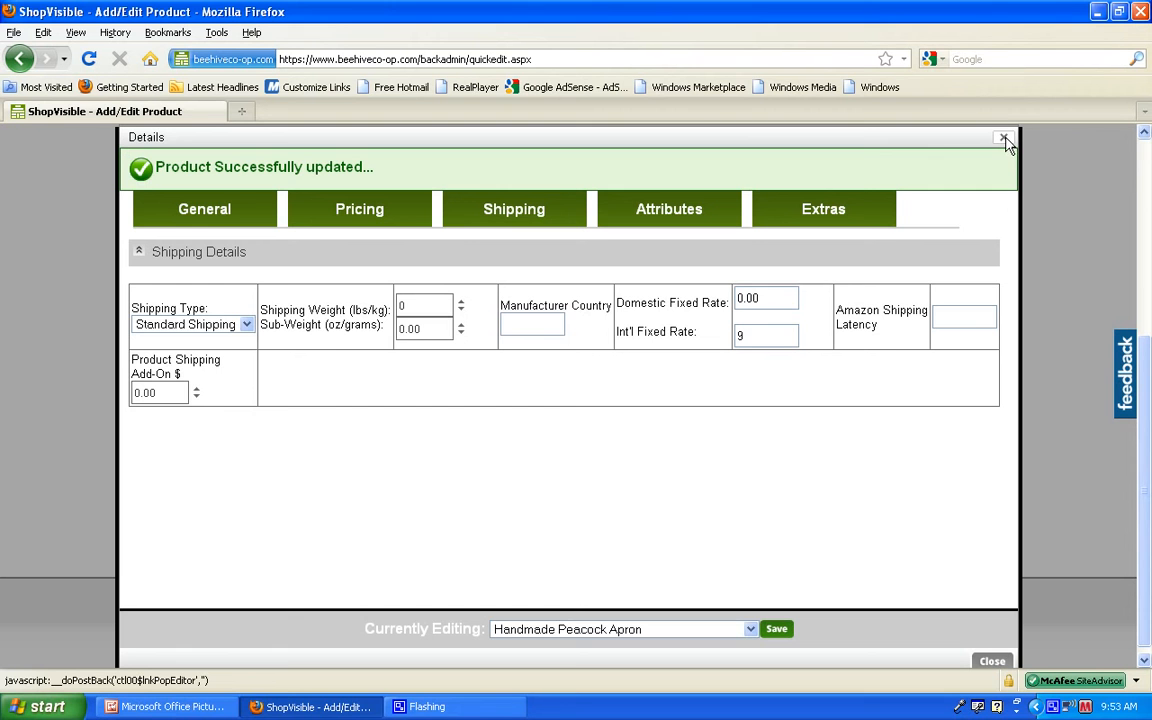
Step: Look over the apron's general and shipping details, and find the Our Gift Guide classifications among its attributes
{"action": "left_click", "coordinate": [215, 211]}
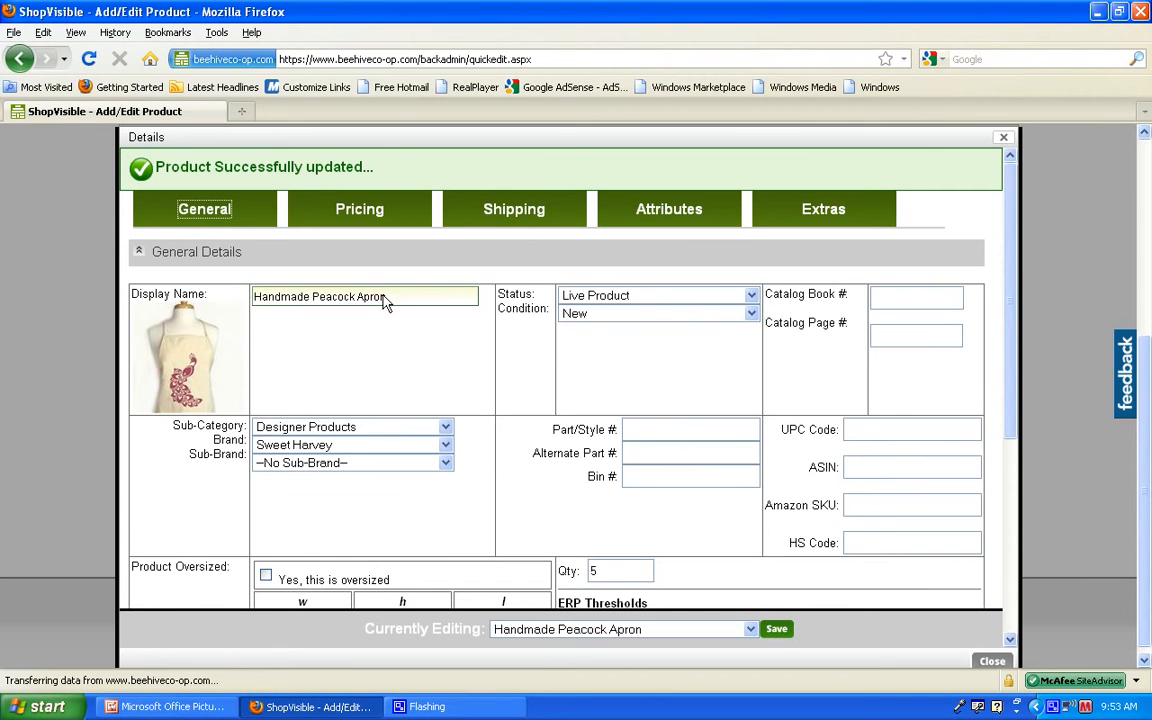
{"action": "left_click", "coordinate": [510, 212]}
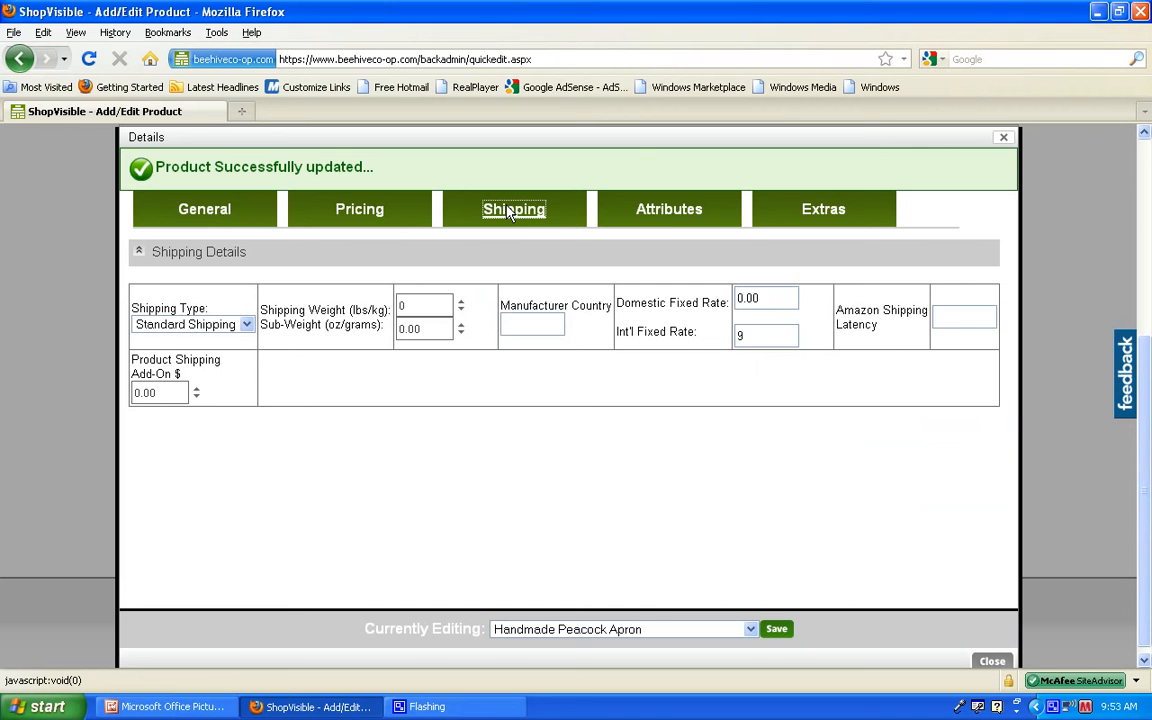
{"action": "left_click", "coordinate": [665, 212]}
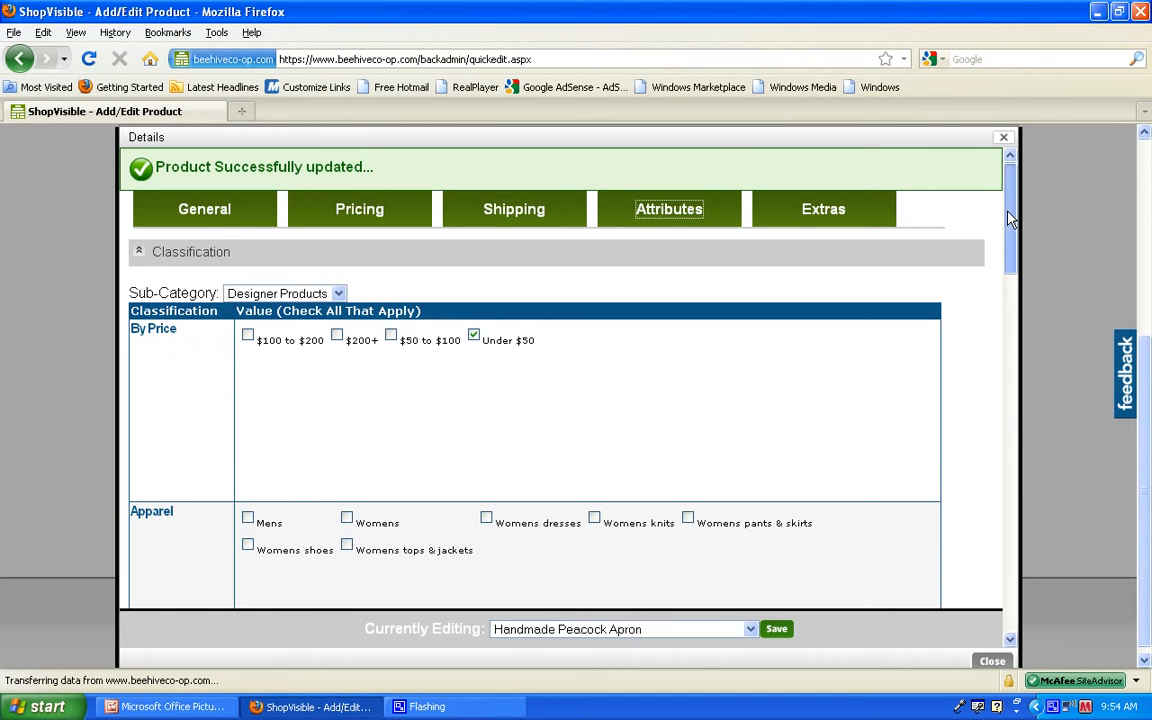
{"action": "left_click_drag", "start_coordinate": [1010, 220], "coordinate": [1013, 585]}
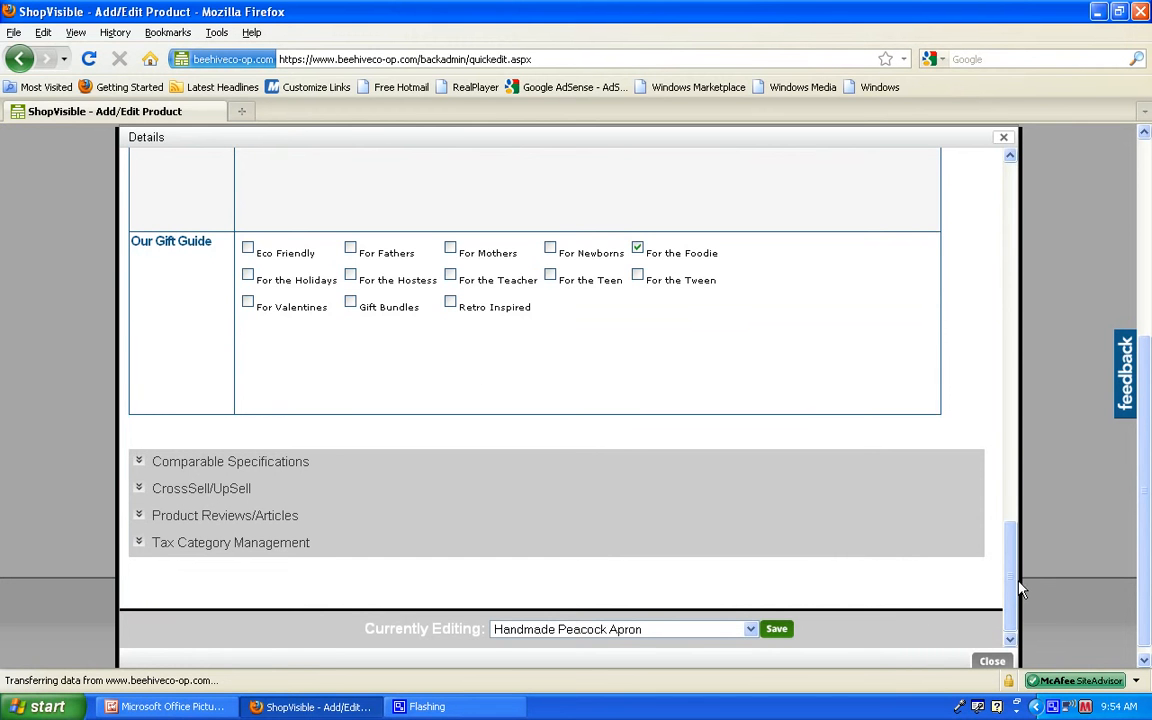
{"action": "left_click_drag", "start_coordinate": [213, 244], "coordinate": [128, 252]}
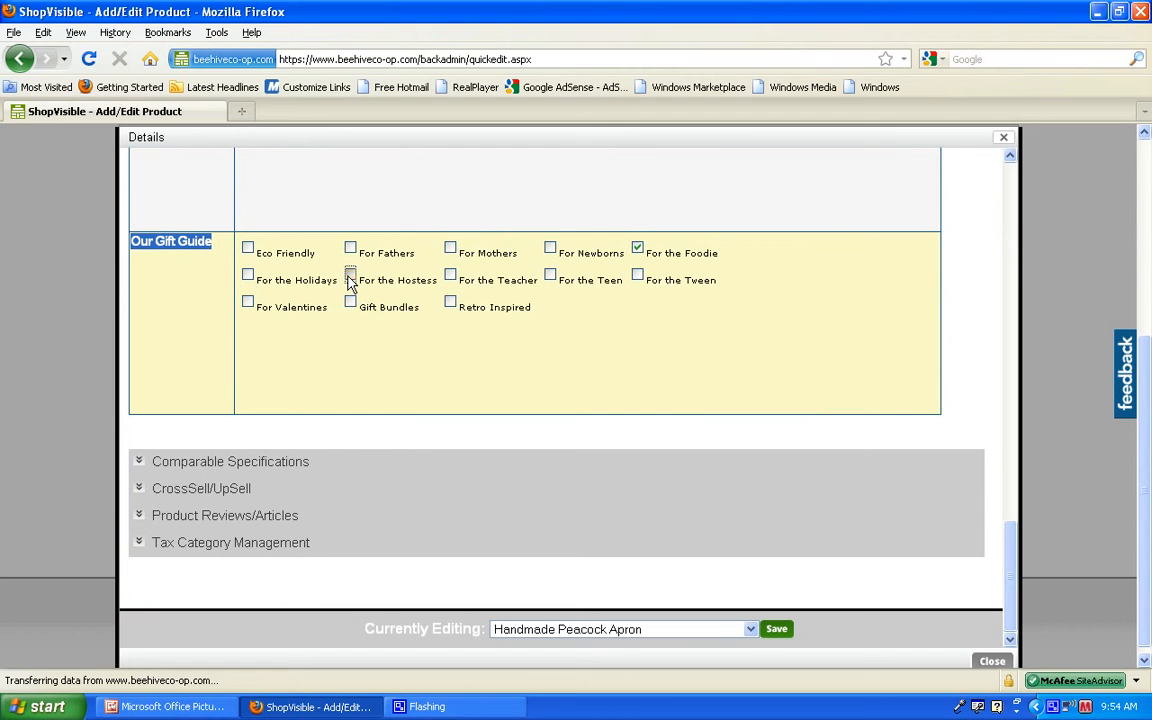
Step: Try the For the Hostess gift guide option, keep only For the Foodie selected, then save the product and close its details
{"action": "left_click", "coordinate": [350, 278]}
{"action": "left_click", "coordinate": [350, 276]}
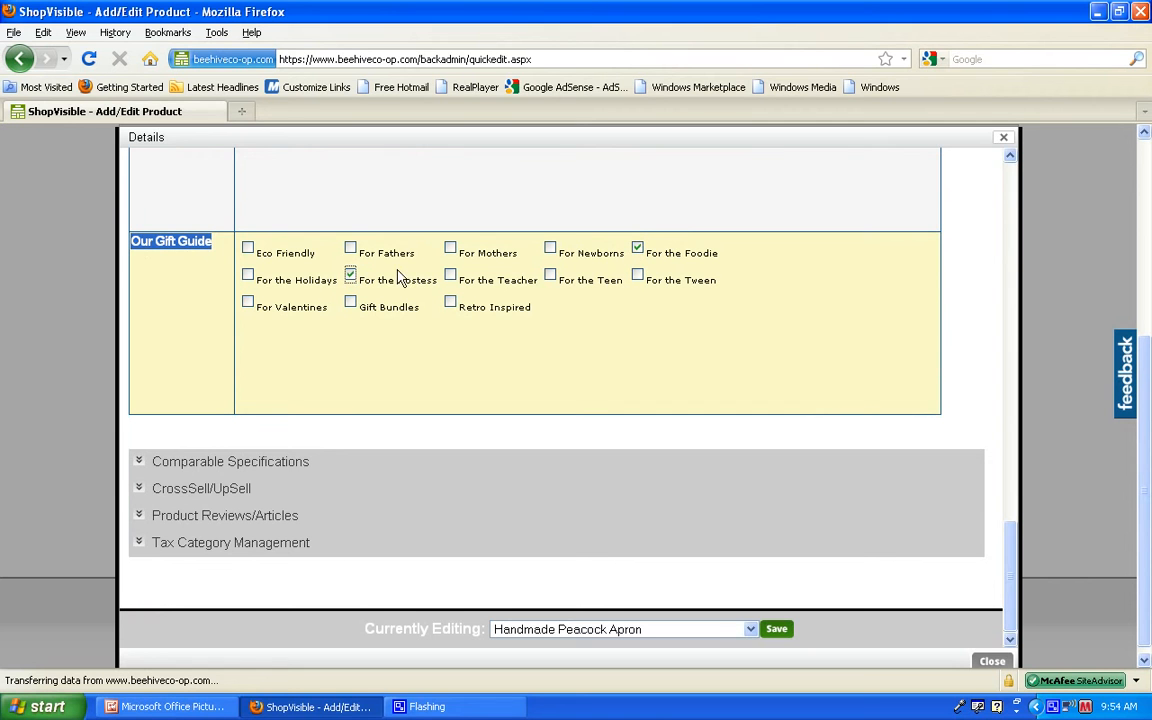
{"action": "left_click", "coordinate": [638, 248]}
{"action": "left_click", "coordinate": [349, 274]}
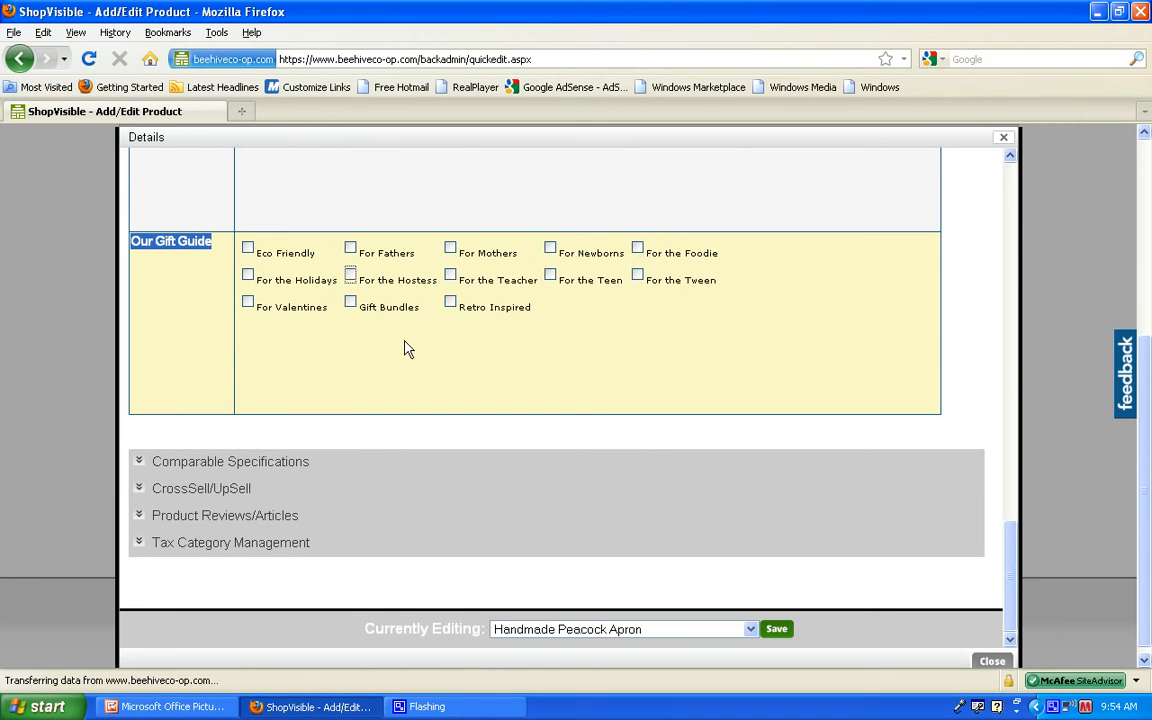
{"action": "left_click", "coordinate": [637, 247]}
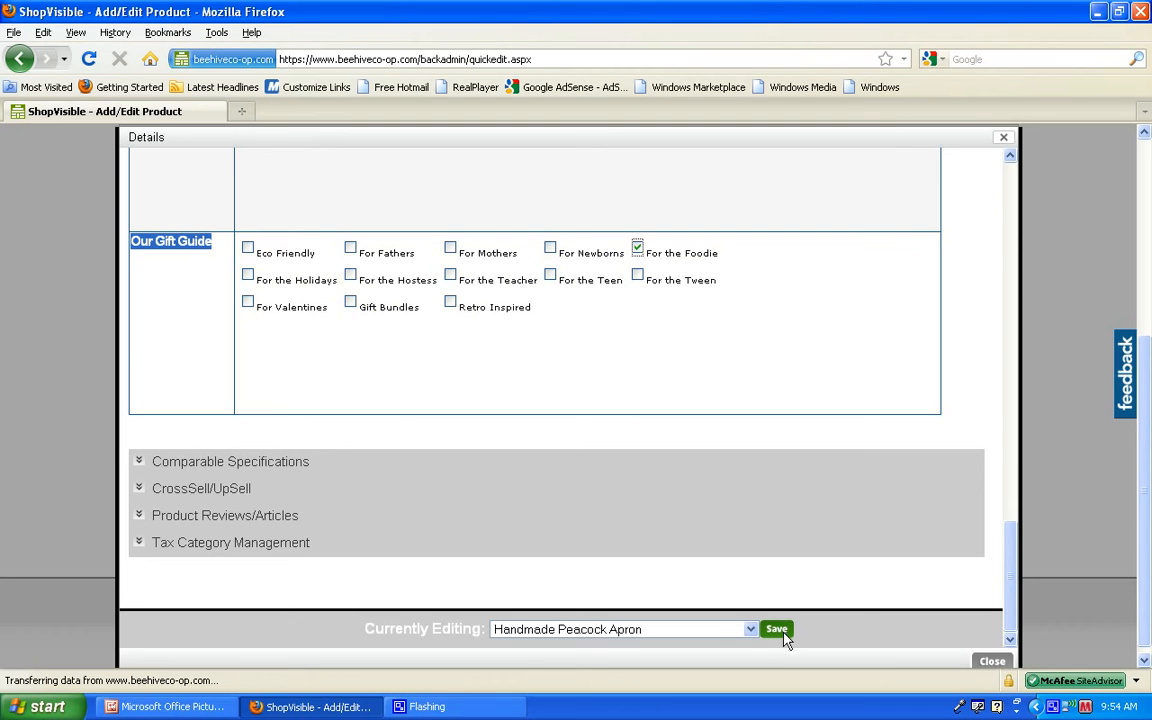
{"action": "left_click", "coordinate": [785, 630]}
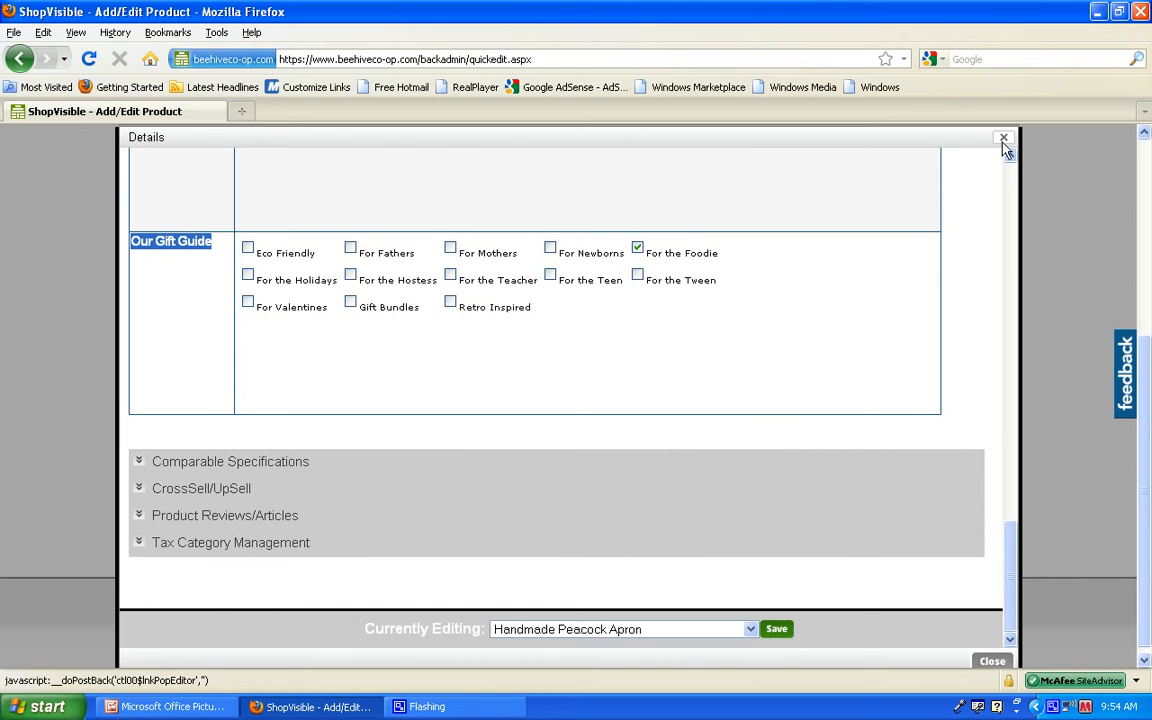
{"action": "left_click", "coordinate": [1003, 137]}
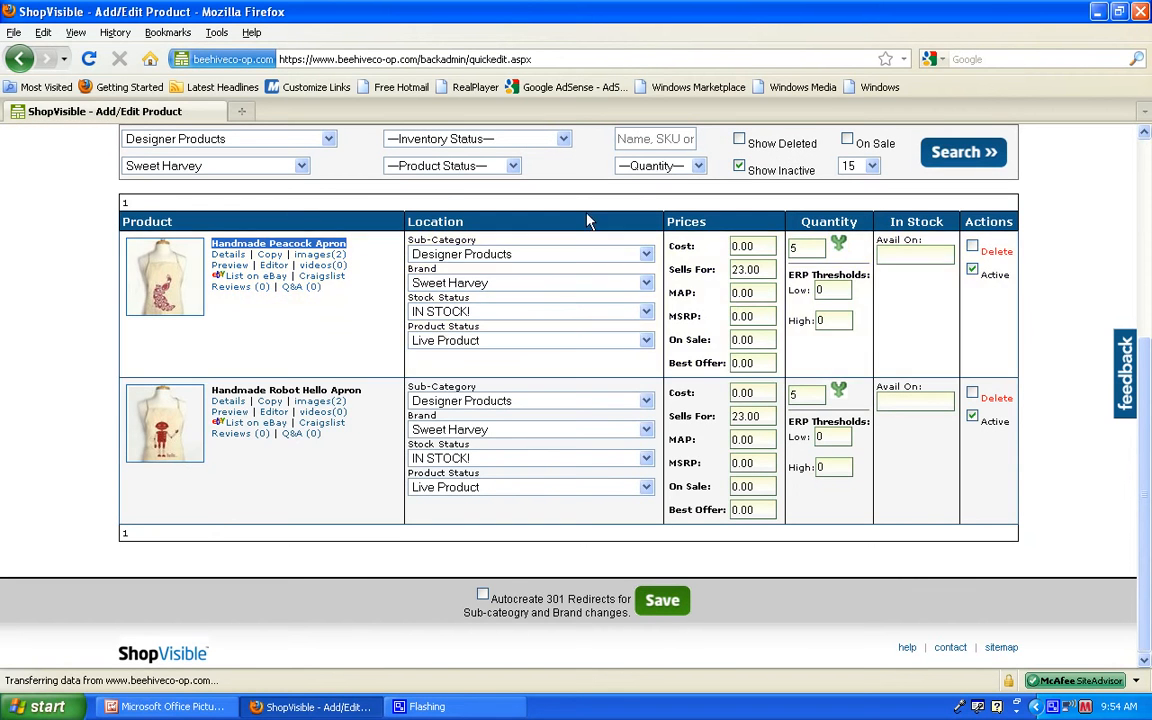
Step: Switch to Microsoft Office Picture Manager and advance the handbook to the section on changing product descriptions and images
{"action": "left_click", "coordinate": [170, 707]}
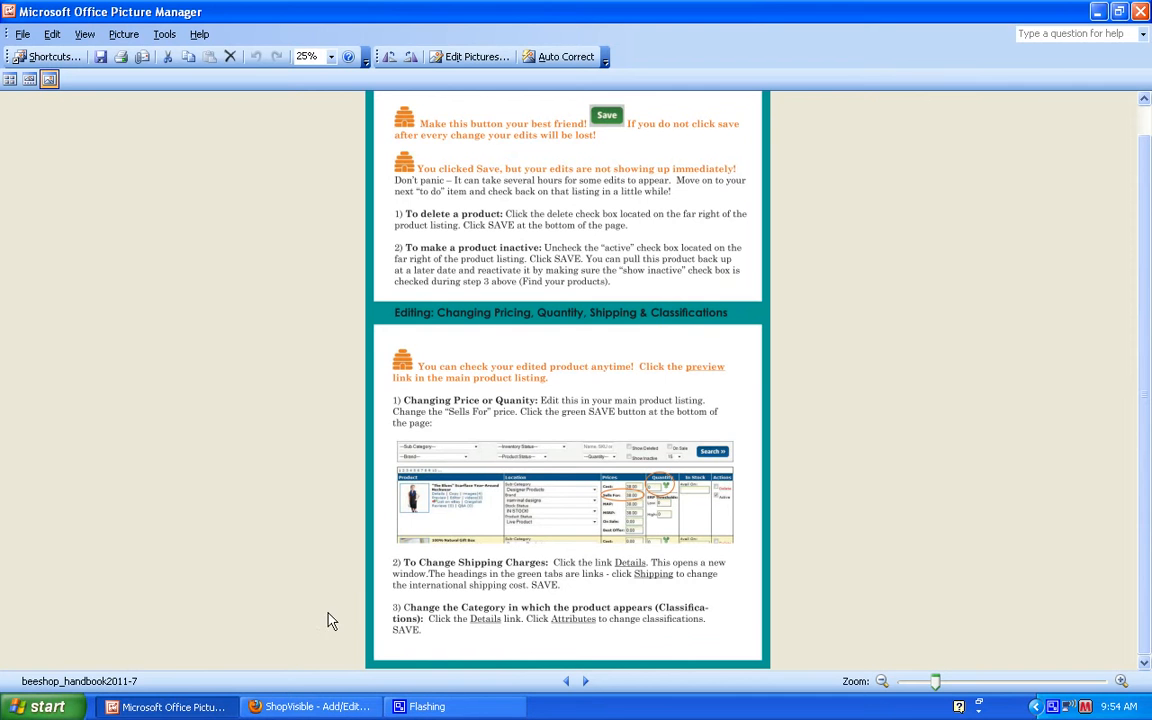
{"action": "left_click", "coordinate": [585, 681]}
{"action": "left_click_drag", "start_coordinate": [1147, 360], "coordinate": [1147, 300]}
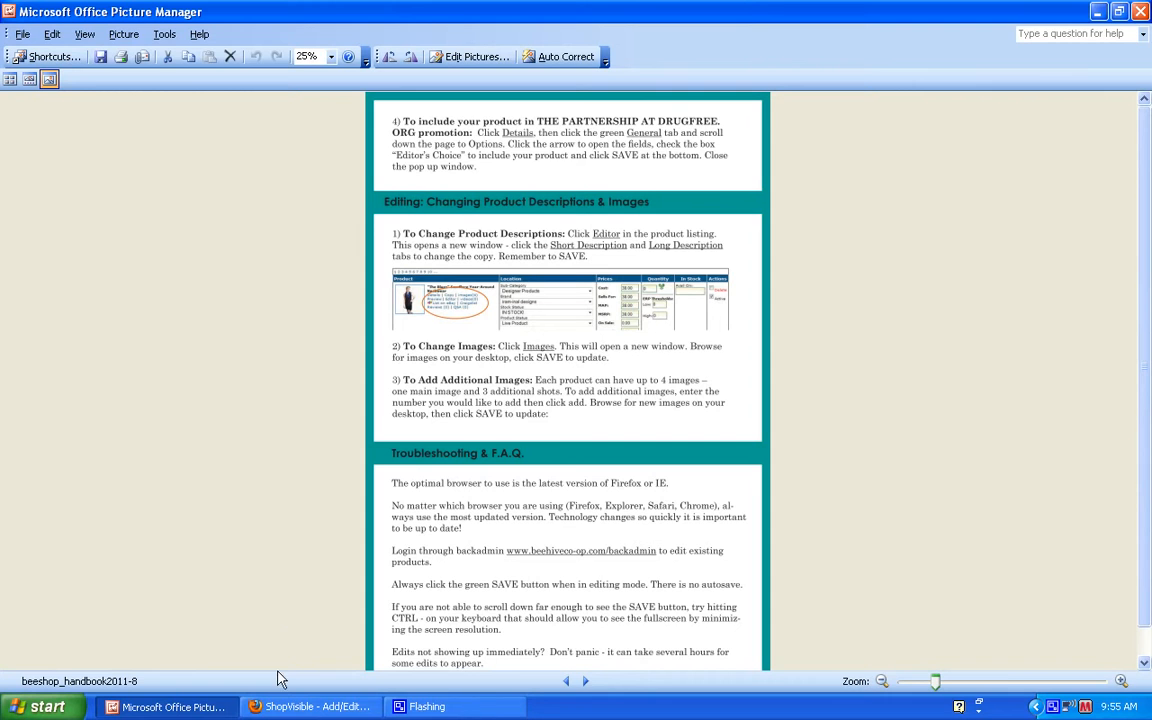
Step: Return to the site manager in Firefox and review the Handmade Peacock Apron's short and long descriptions in the Product Editor
{"action": "left_click", "coordinate": [287, 708]}
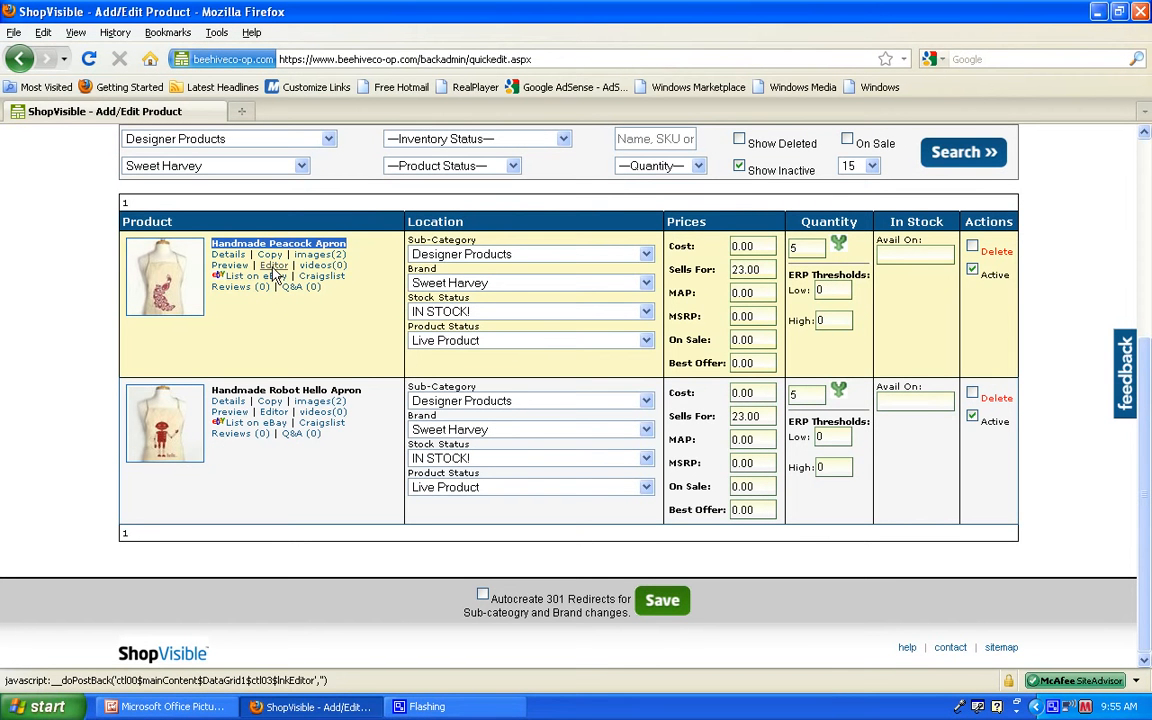
{"action": "left_click", "coordinate": [274, 265]}
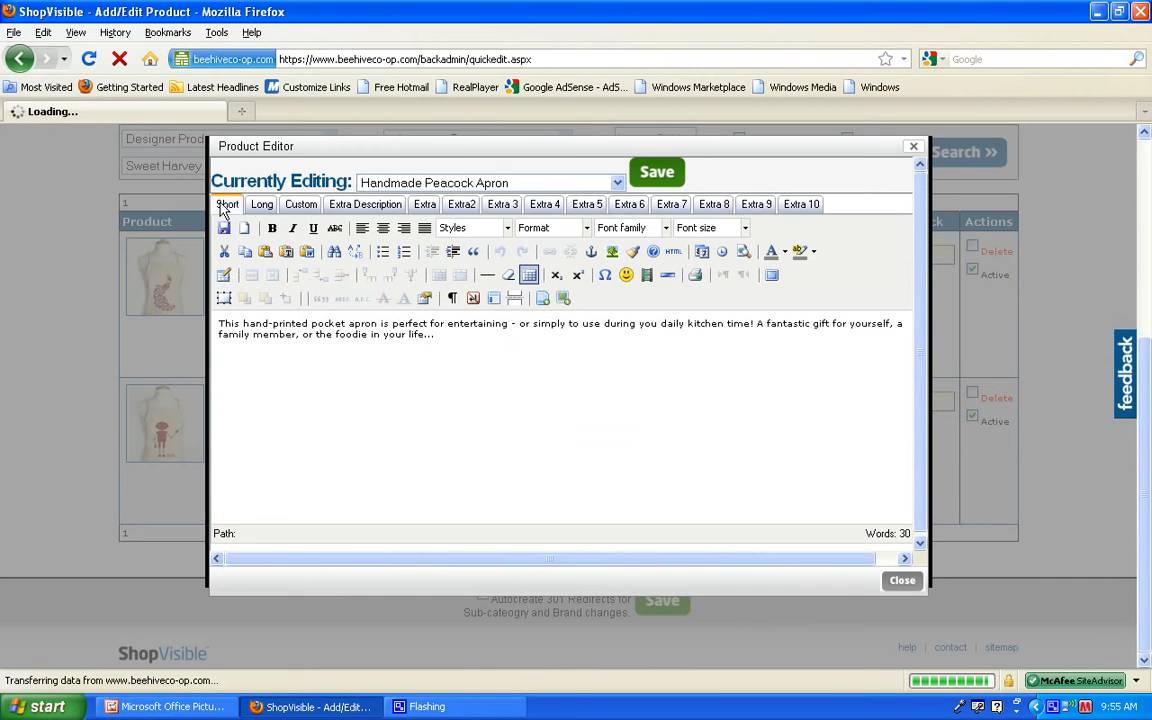
{"action": "left_click_drag", "start_coordinate": [438, 338], "coordinate": [221, 334]}
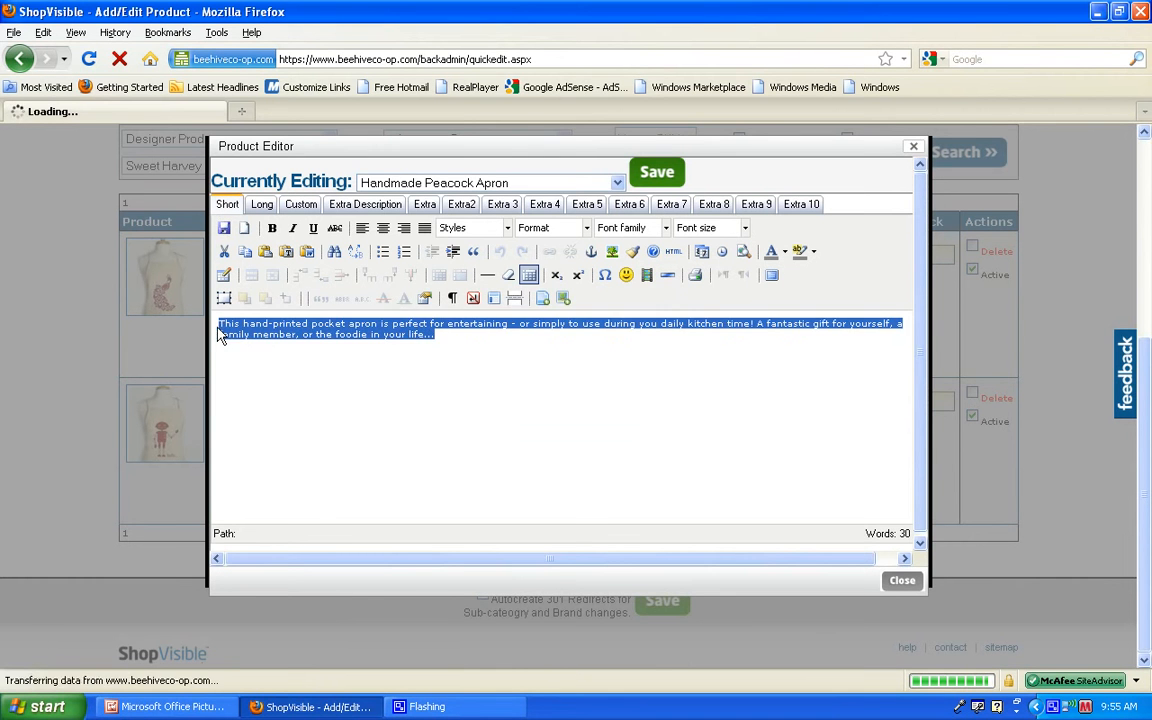
{"action": "left_click", "coordinate": [393, 409]}
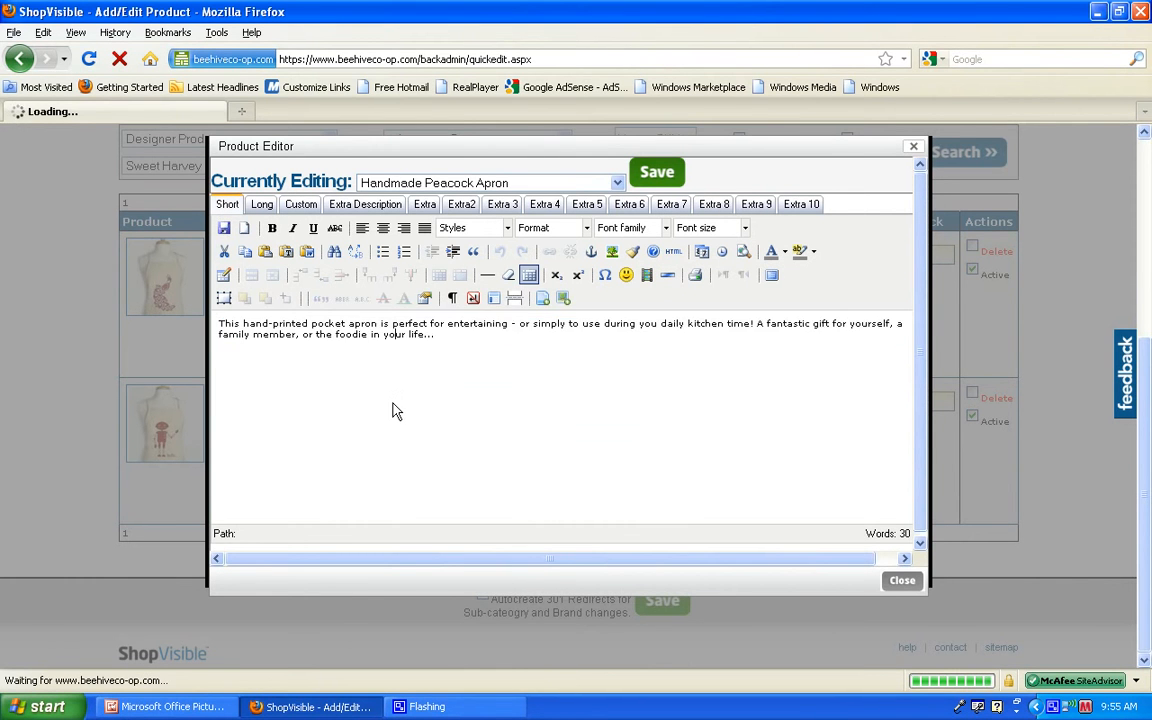
{"action": "left_click", "coordinate": [262, 205]}
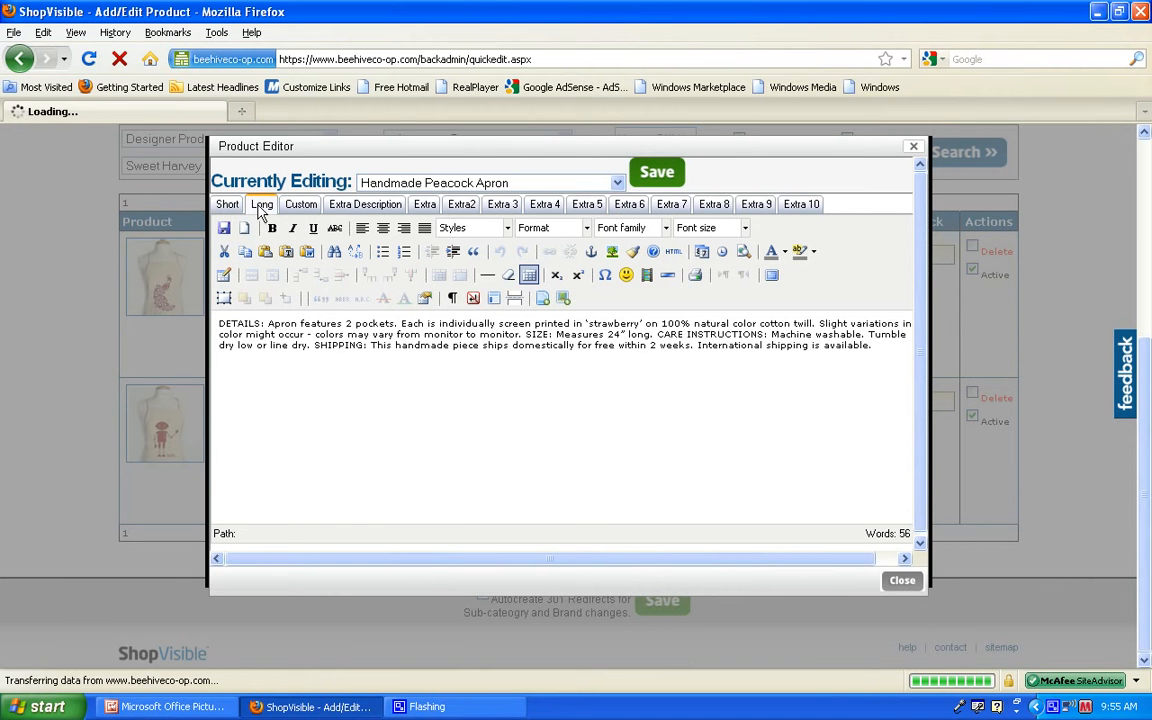
{"action": "left_click_drag", "start_coordinate": [895, 358], "coordinate": [202, 323]}
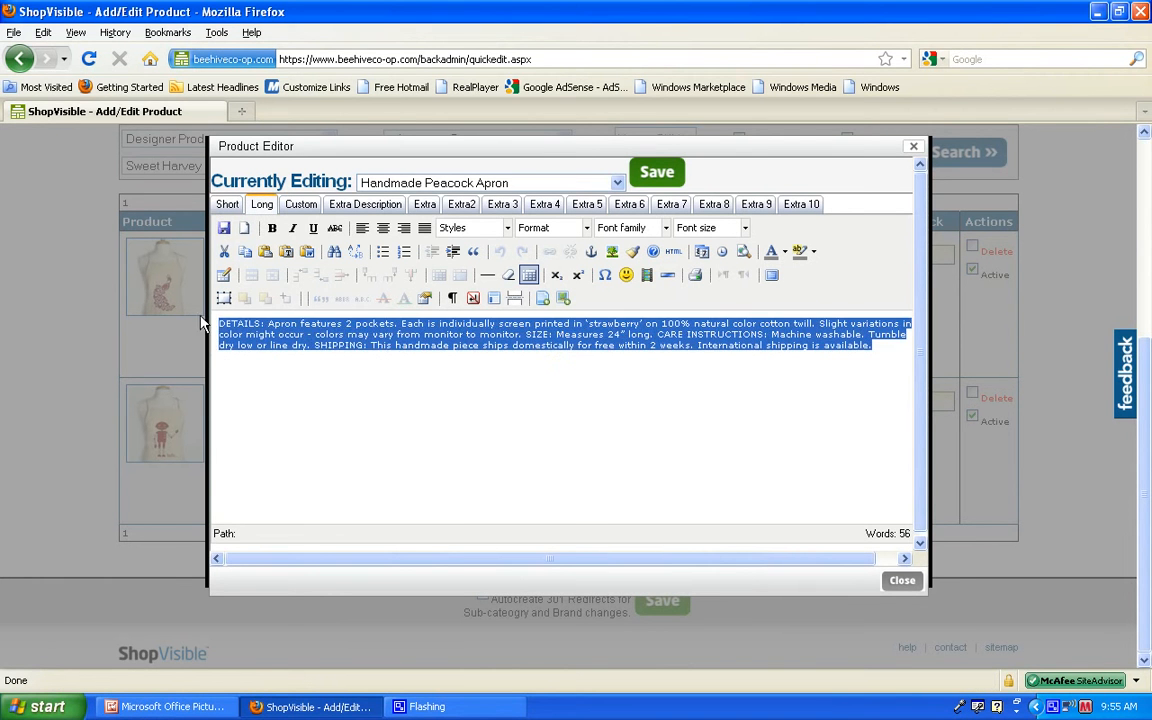
{"action": "left_click", "coordinate": [619, 420]}
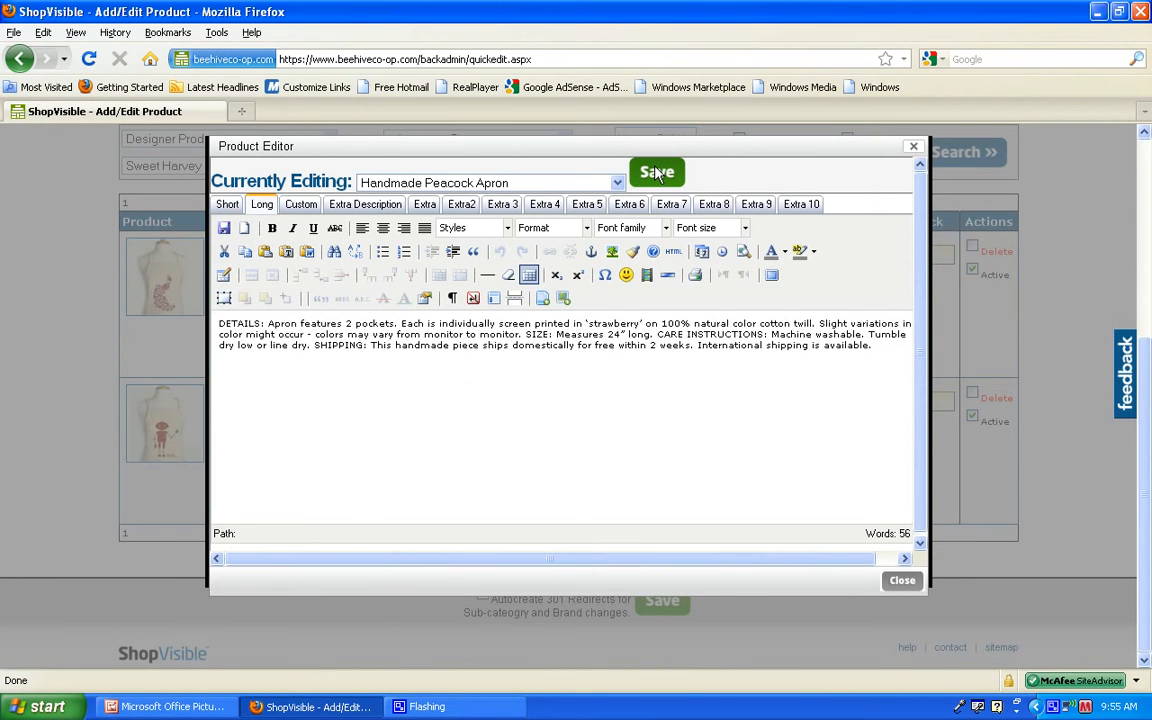
{"action": "left_click", "coordinate": [913, 147]}
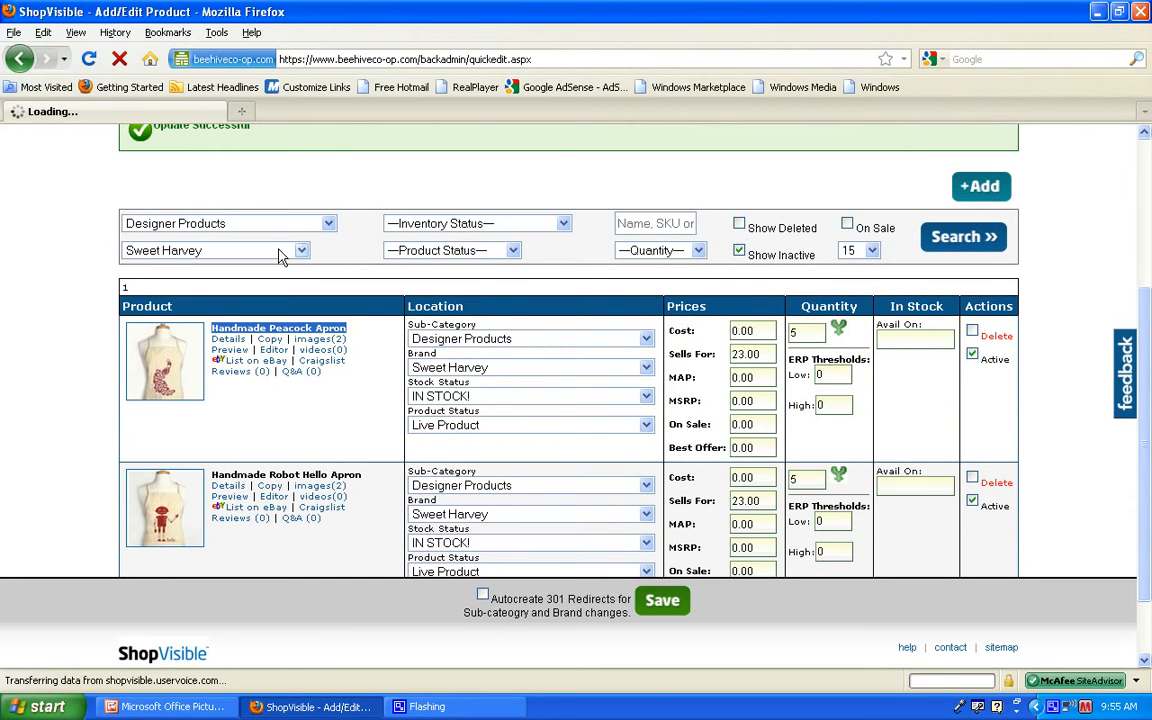
Step: Search the Designer Products for the brand The Collective by Kendra
{"action": "left_click", "coordinate": [301, 250]}
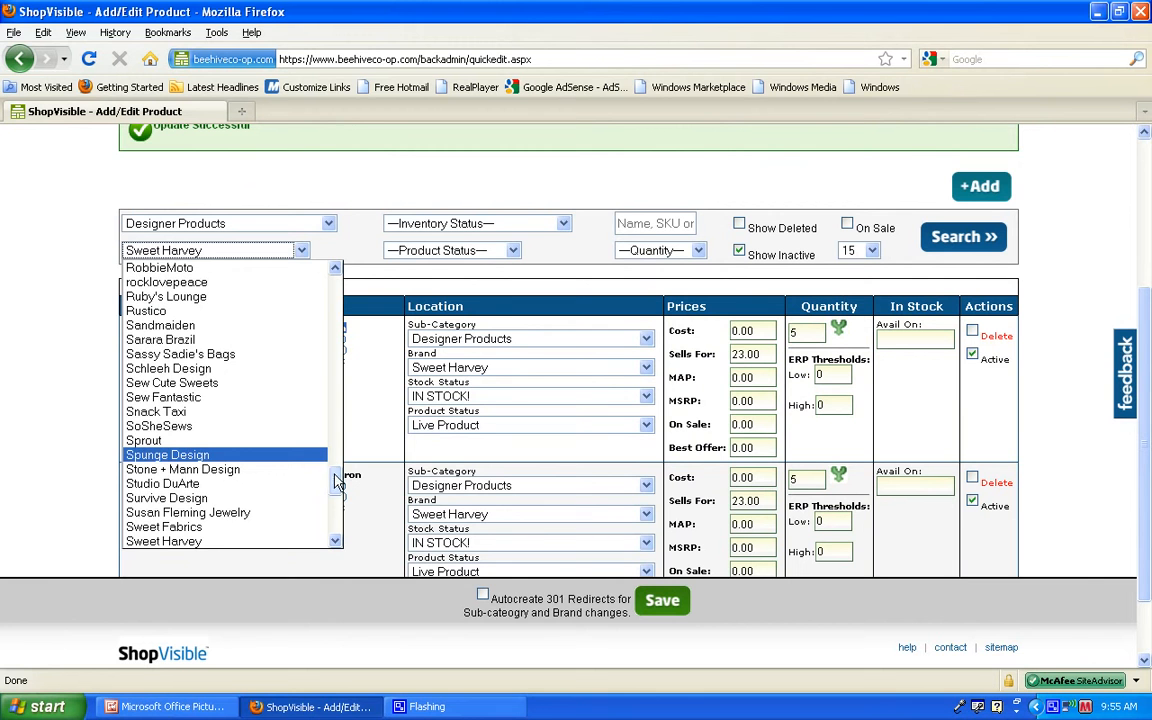
{"action": "left_click_drag", "start_coordinate": [337, 481], "coordinate": [337, 512]}
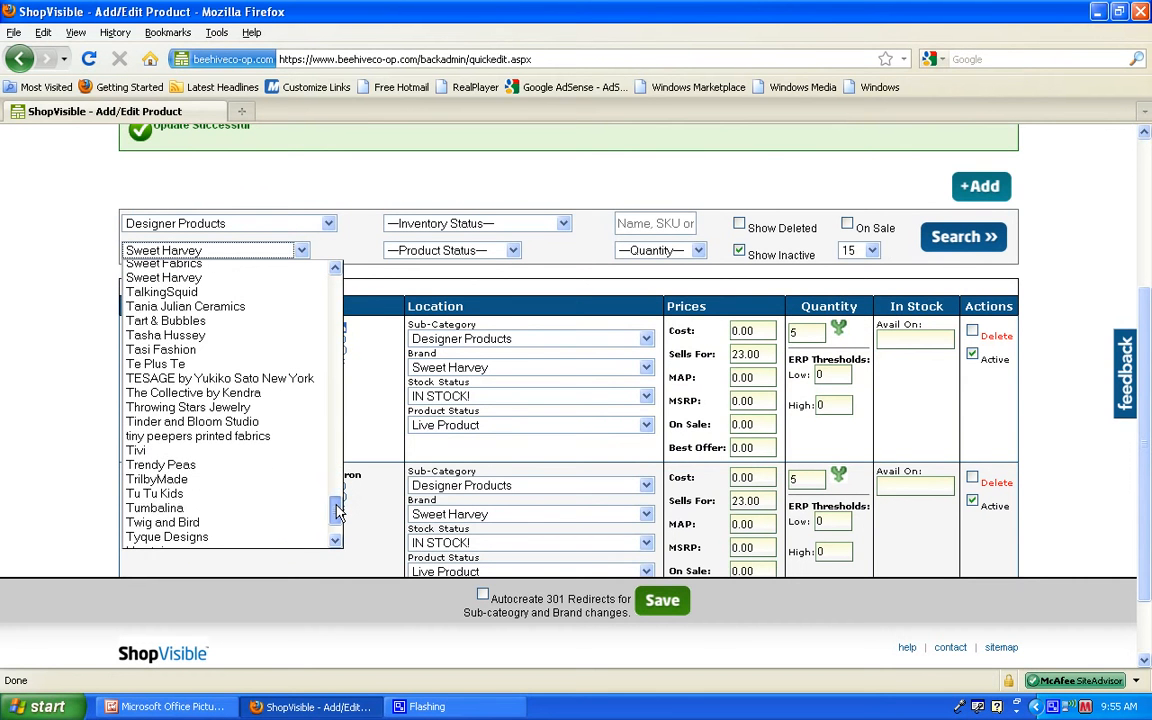
{"action": "left_click", "coordinate": [267, 395]}
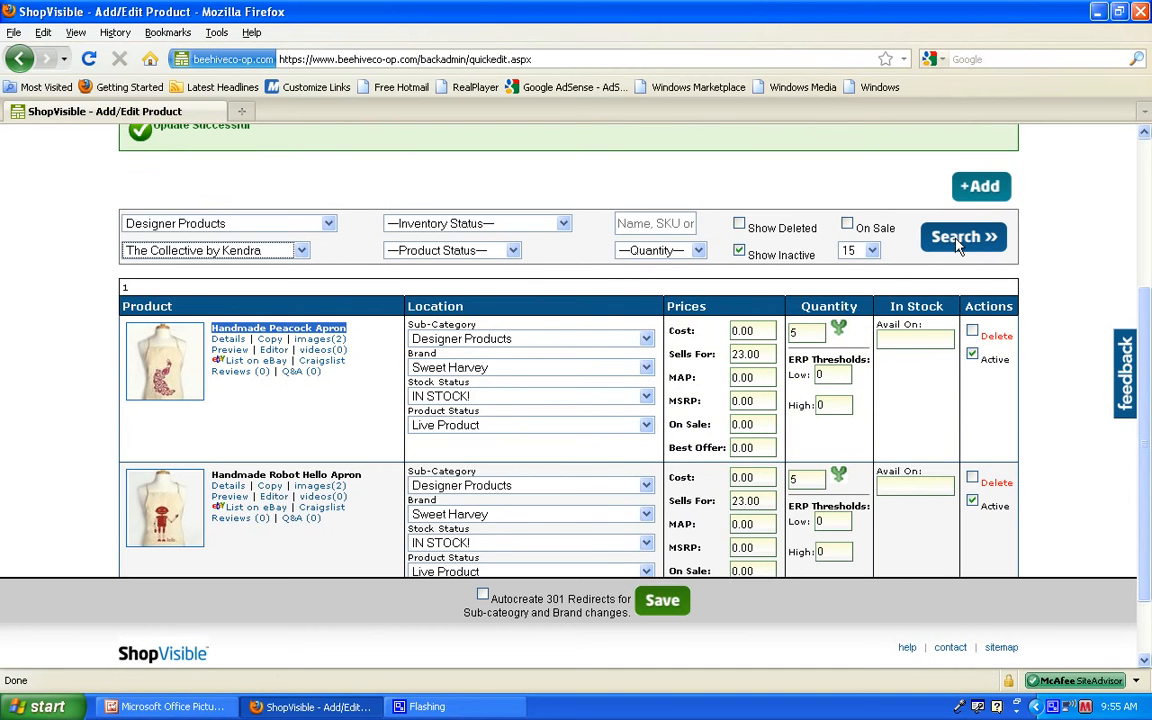
{"action": "left_click", "coordinate": [960, 240]}
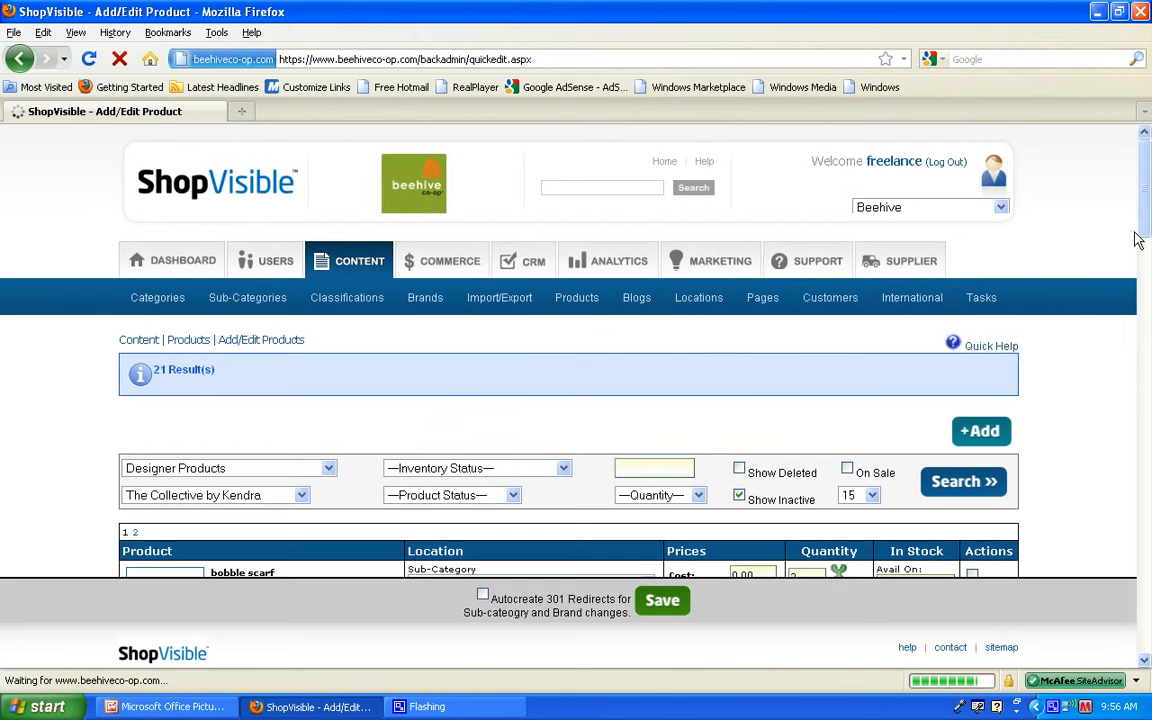
Step: Open the images of the Handmade Tuber Dress in Bamboo and Cotton and add 2 new image rows
{"action": "left_click_drag", "start_coordinate": [1147, 207], "coordinate": [1108, 572]}
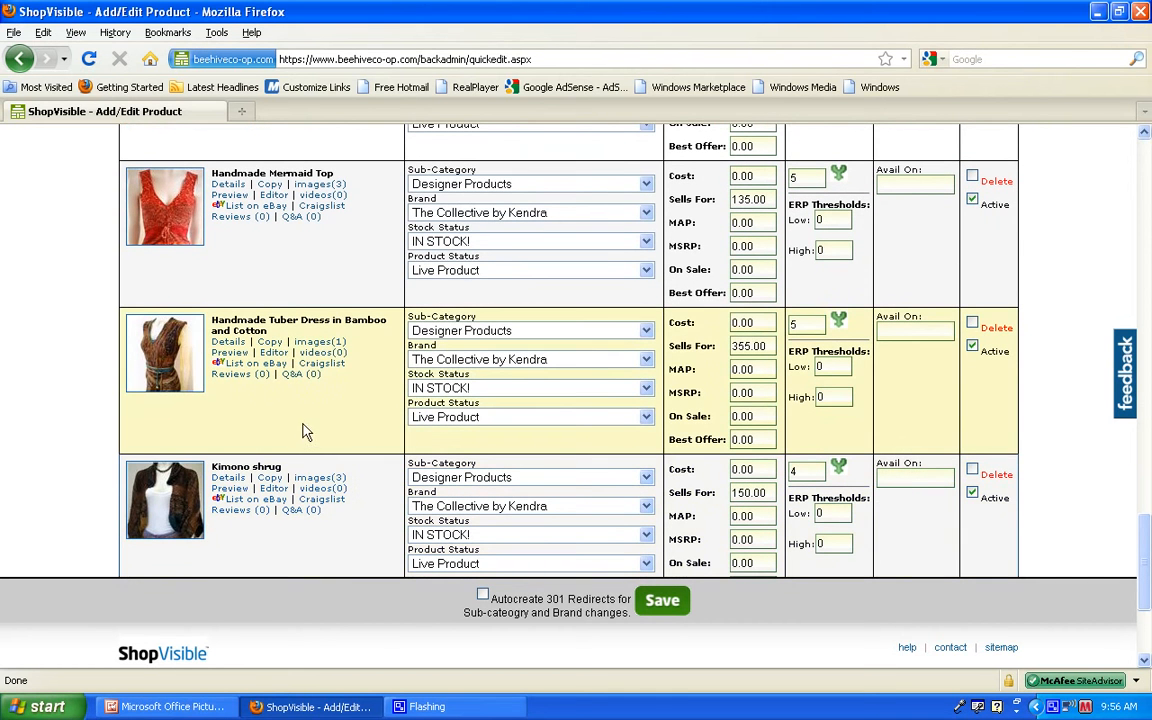
{"action": "left_click", "coordinate": [320, 343]}
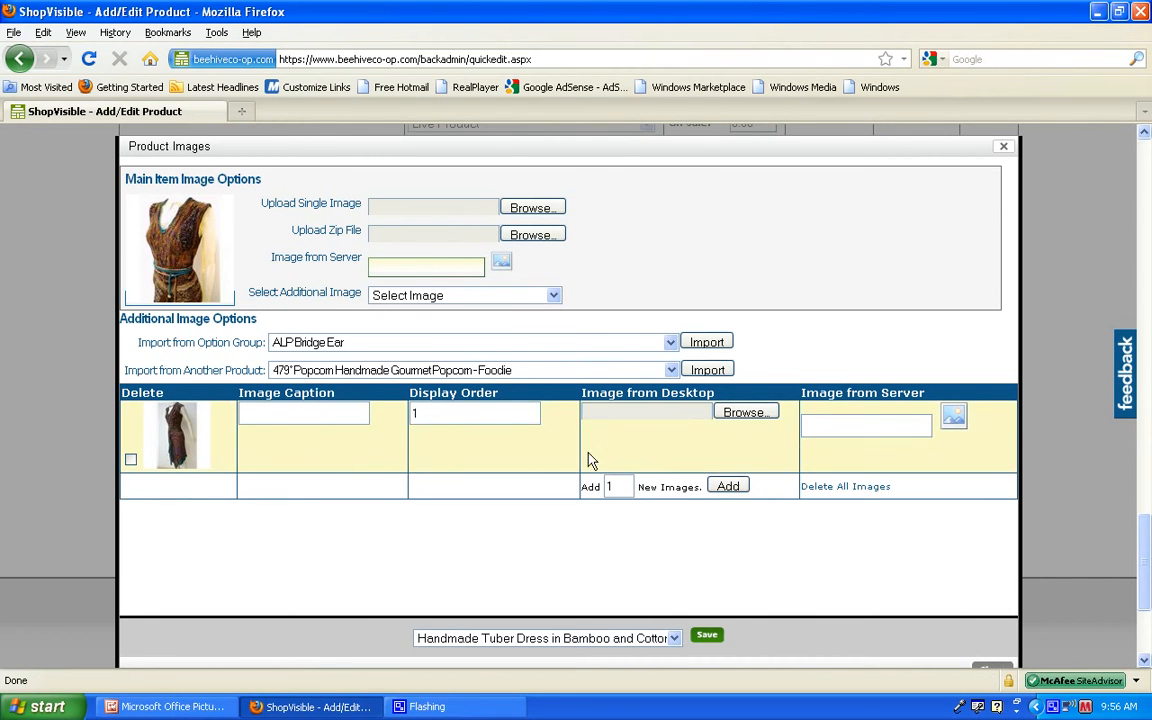
{"action": "left_click_drag", "start_coordinate": [626, 488], "coordinate": [593, 490]}
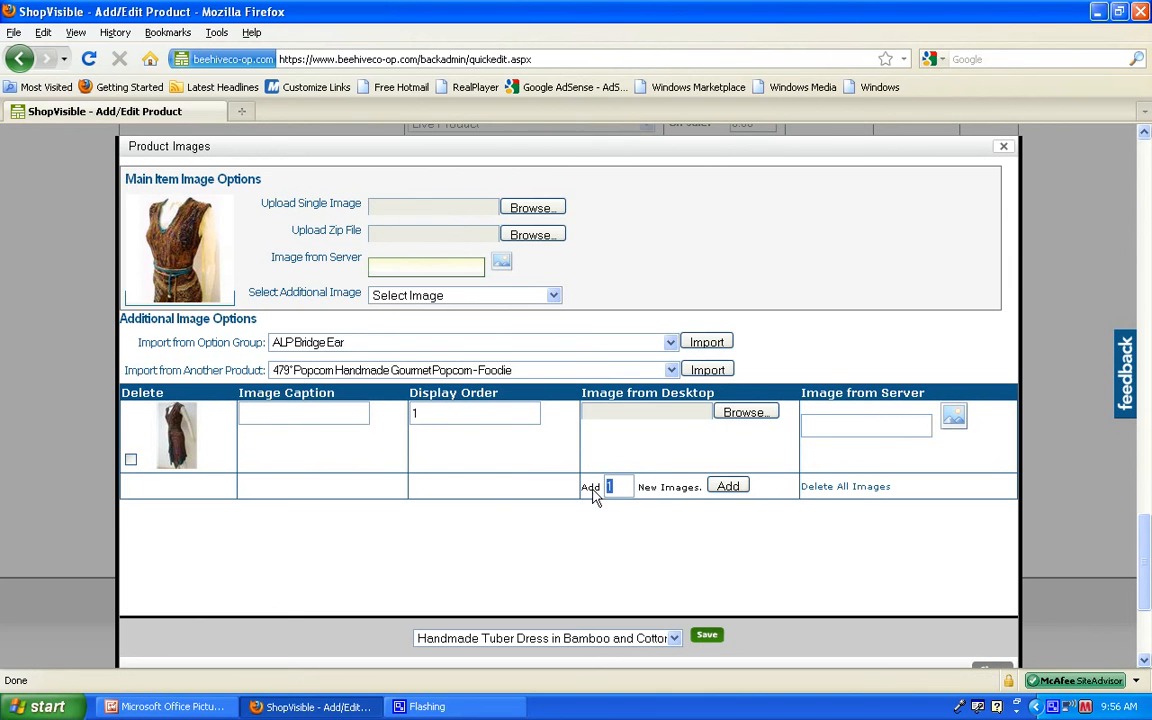
{"action": "type", "text": "2"}
{"action": "left_click", "coordinate": [730, 489]}
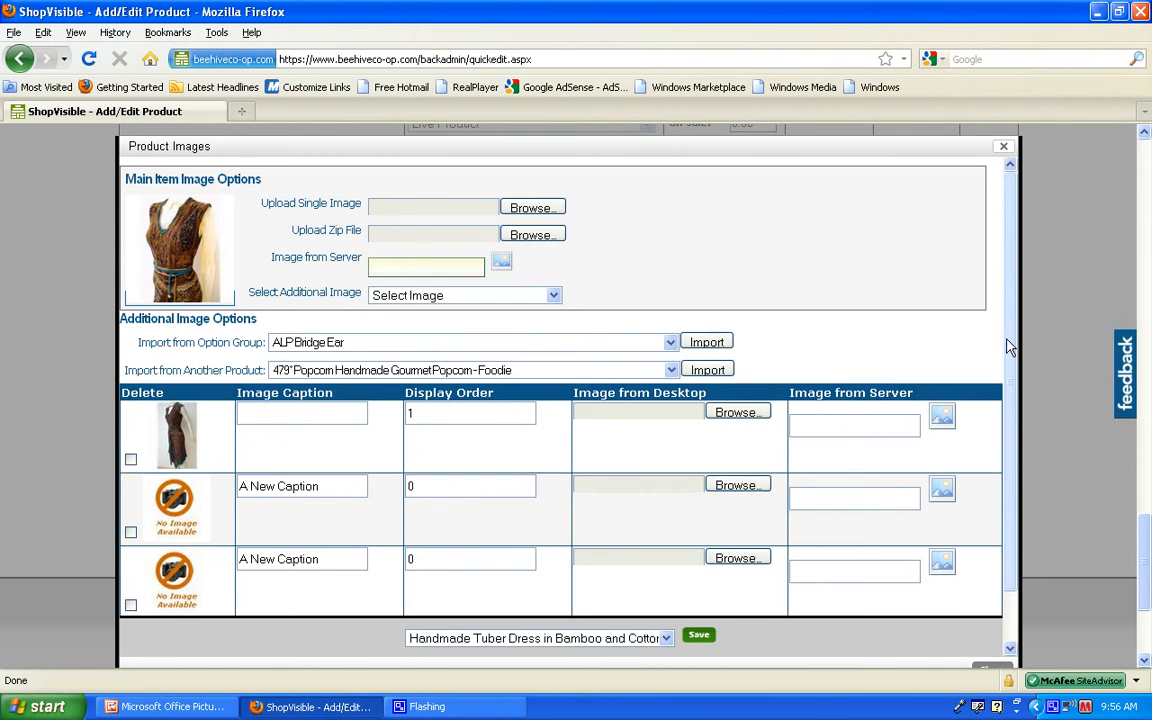
Step: Attach a collective_tuberdress photo from the folder "the collective by kendra" to each of the two new image rows
{"action": "scroll", "coordinate": [1012, 365], "scroll_direction": "down", "scroll_amount": 2}
{"action": "scroll", "coordinate": [1012, 365], "scroll_direction": "down", "scroll_amount": 2}
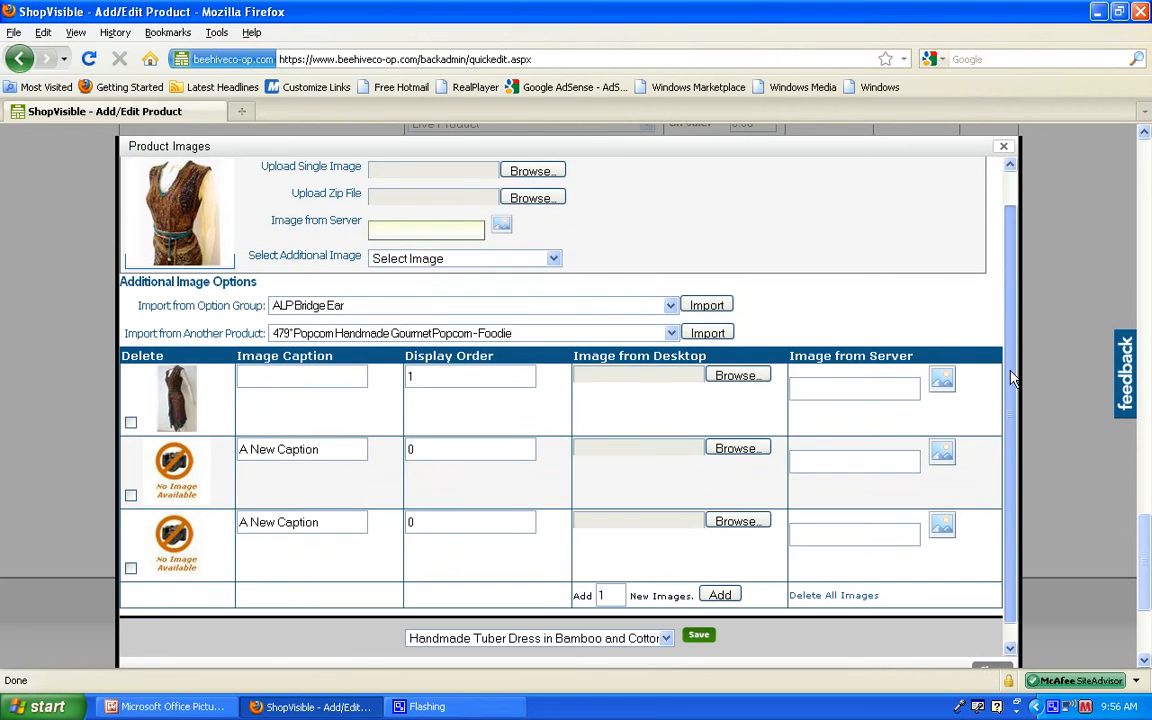
{"action": "left_click", "coordinate": [739, 450]}
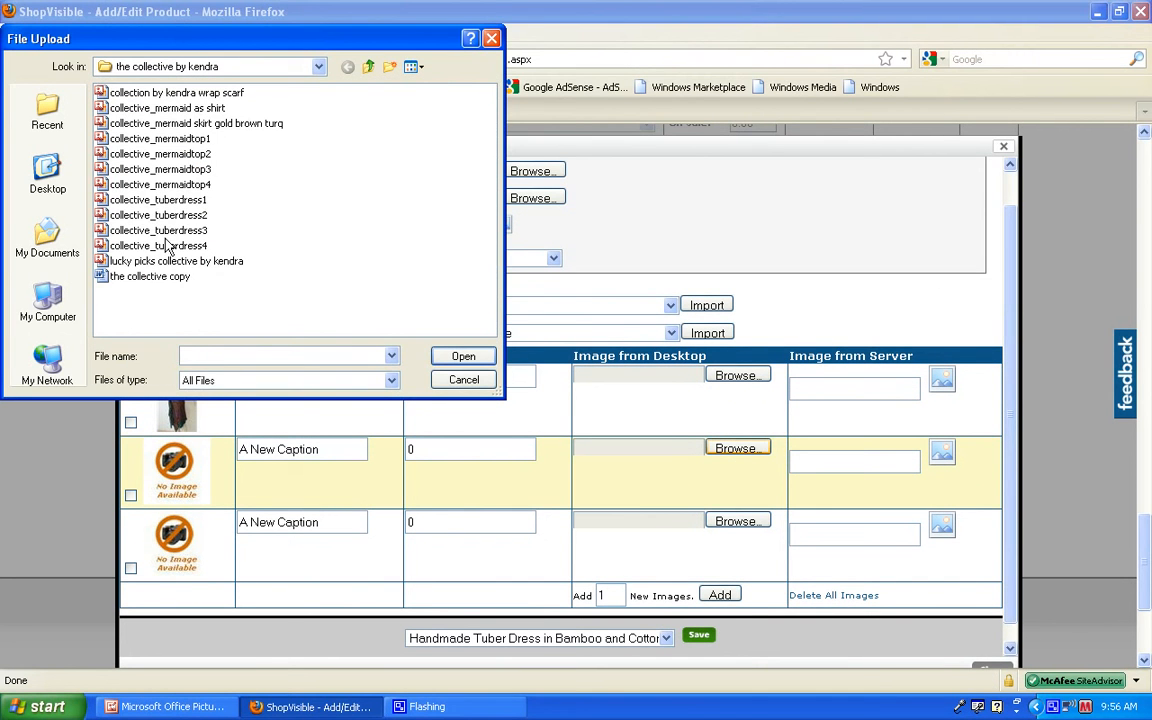
{"action": "double_click", "coordinate": [158, 230]}
{"action": "left_click", "coordinate": [737, 521]}
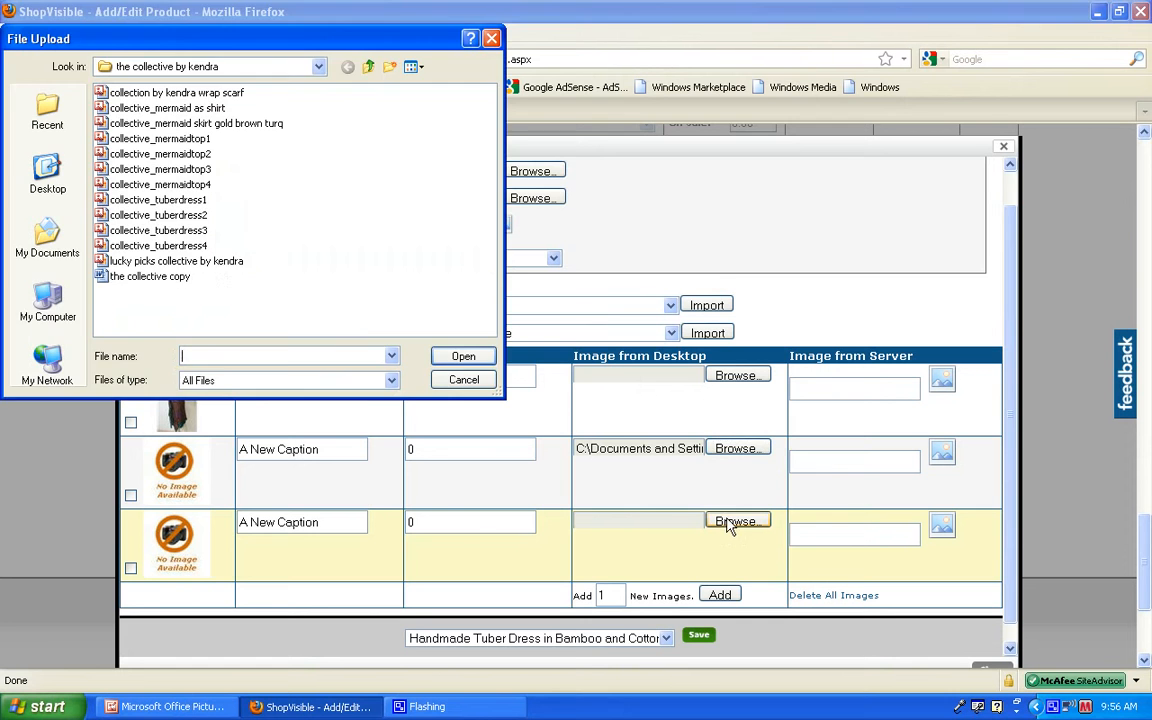
{"action": "double_click", "coordinate": [176, 229]}
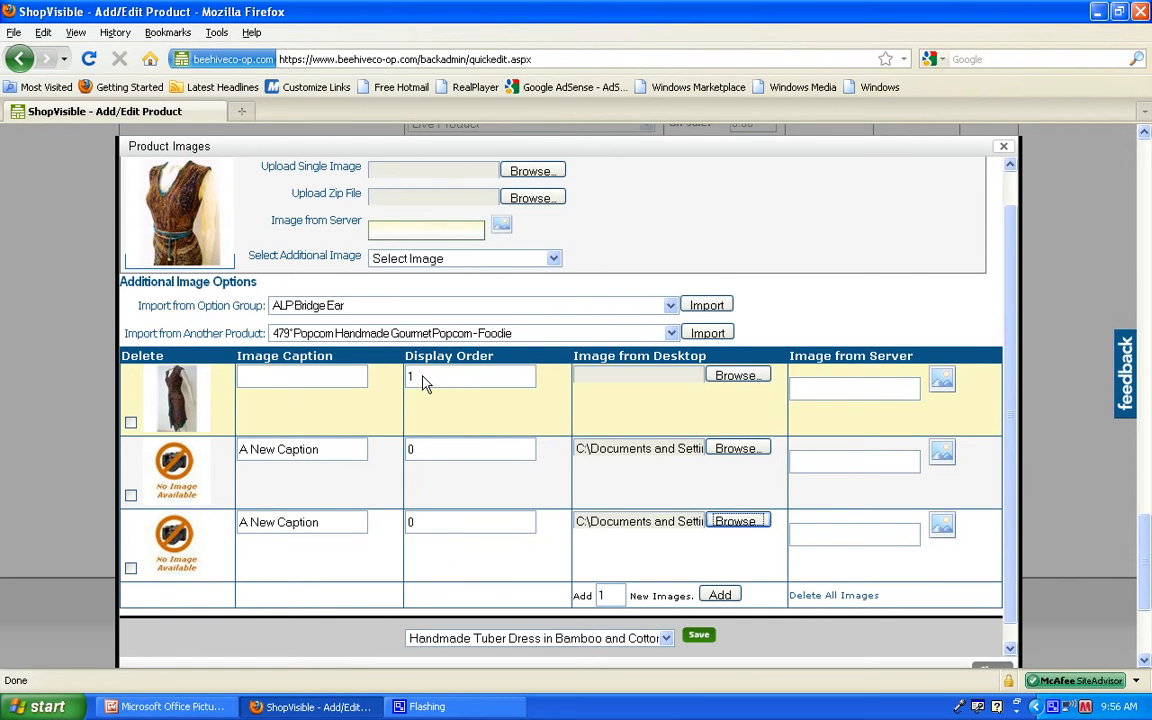
Step: Point out the display order values of the two new images, keep them at 0, and save the product images
{"action": "double_click", "coordinate": [409, 451]}
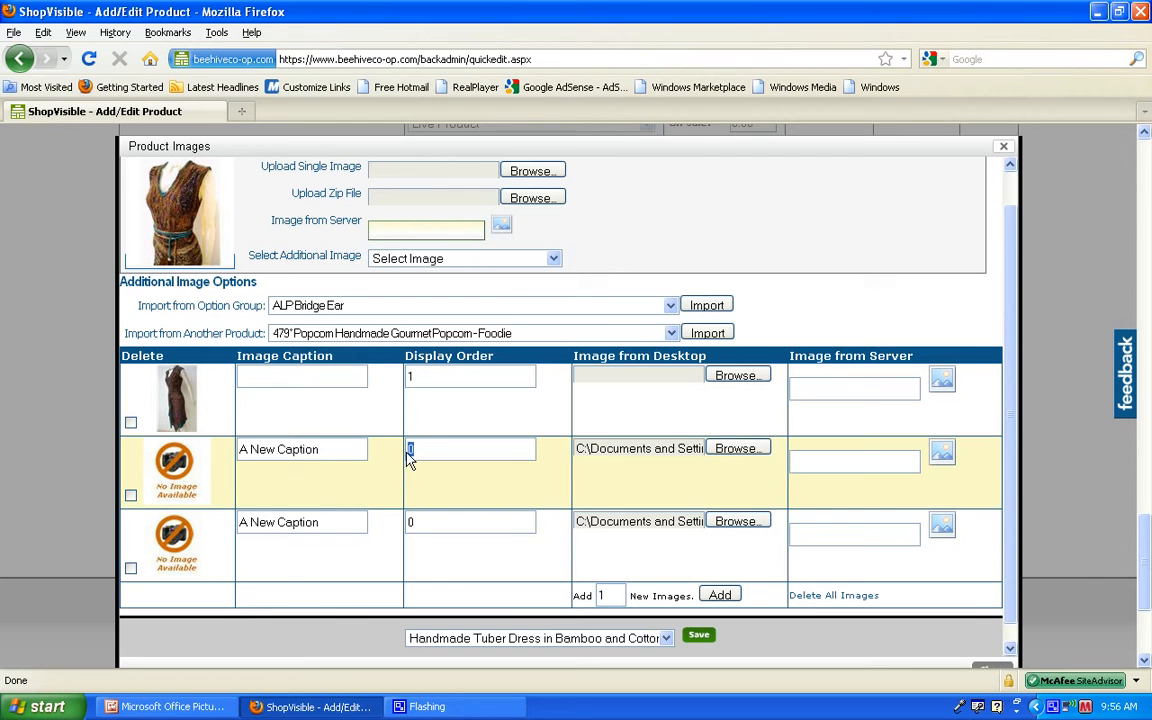
{"action": "double_click", "coordinate": [411, 524]}
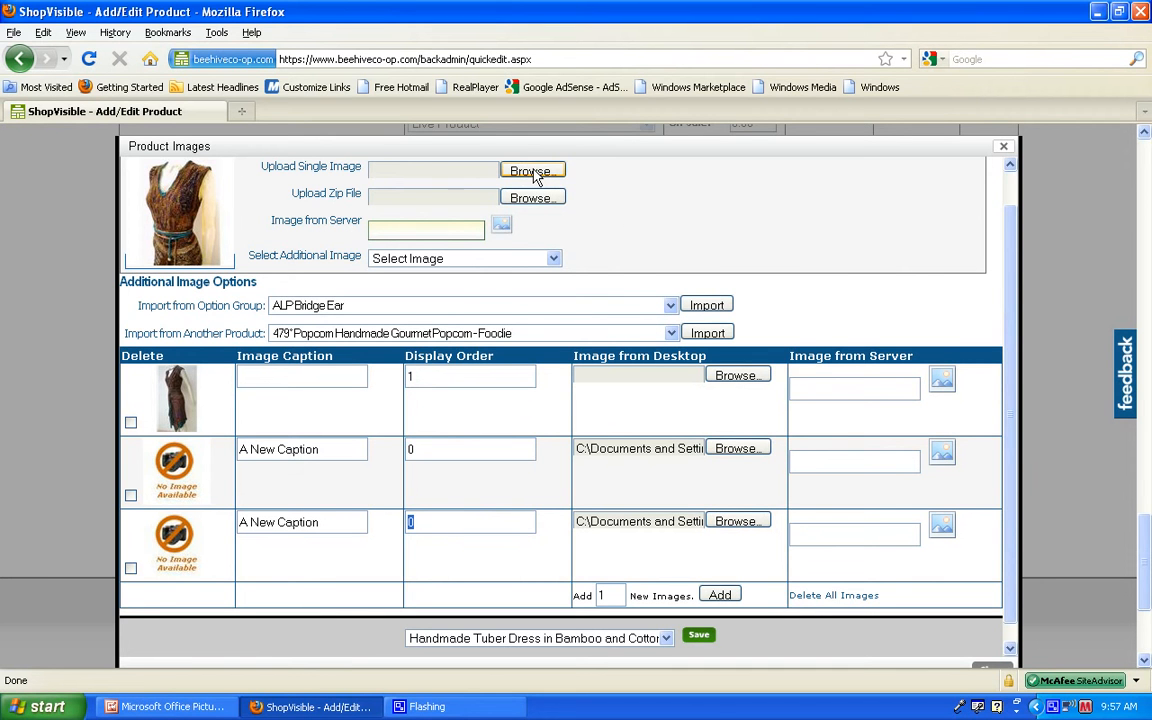
{"action": "left_click", "coordinate": [698, 637]}
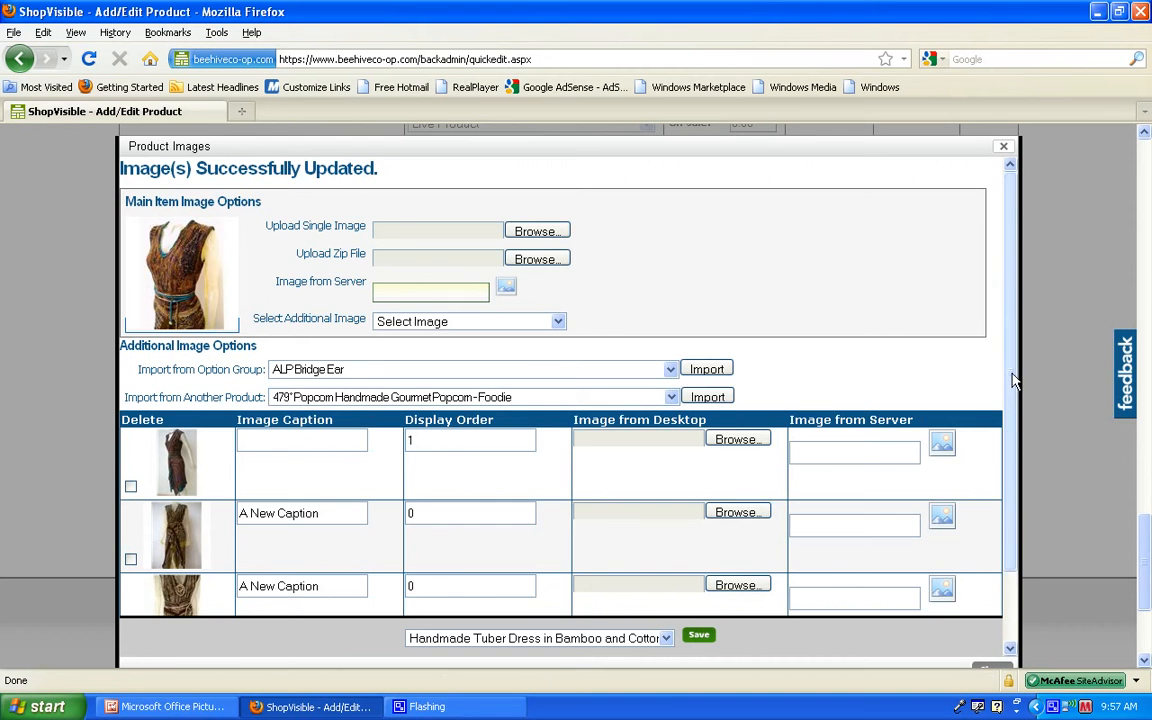
Step: Review the update message and the saved additional images of the tuber dress
{"action": "mouse_move", "coordinate": [1013, 380]}
{"action": "left_mouse_down"}
{"action": "mouse_move", "coordinate": [1015, 421]}
{"action": "mouse_move", "coordinate": [1012, 402]}
{"action": "left_mouse_up"}
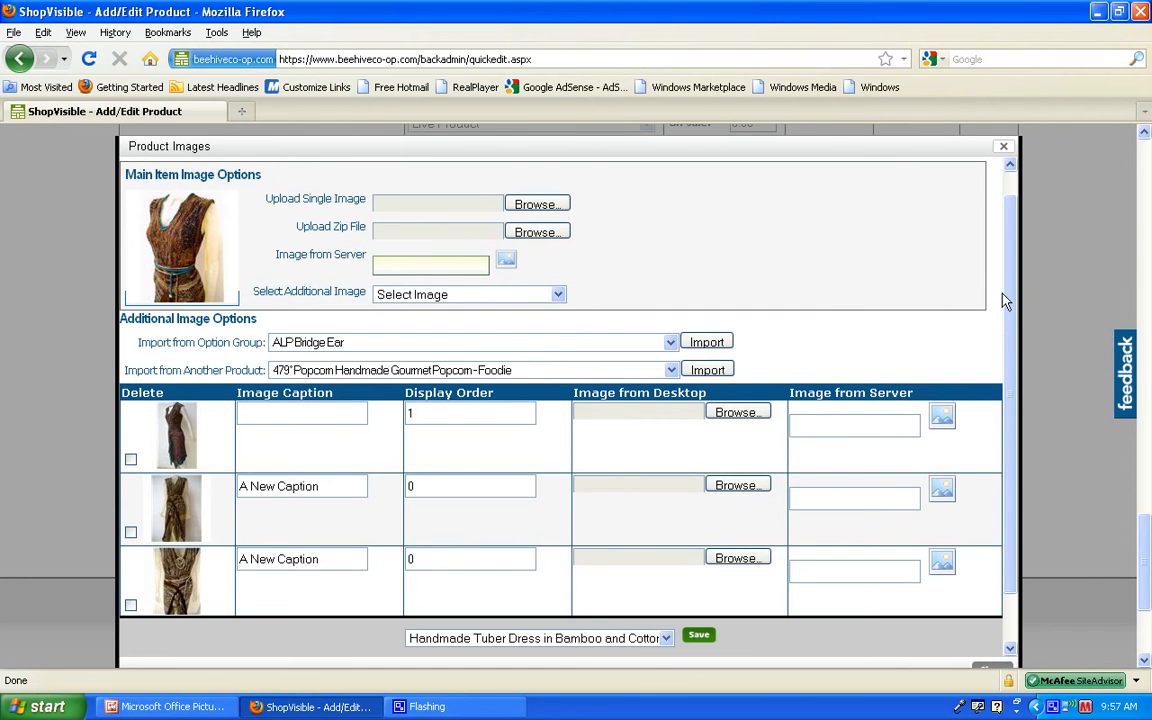
{"action": "scroll", "coordinate": [1005, 300], "scroll_direction": "up", "scroll_amount": 1}
{"action": "left_click_drag", "start_coordinate": [382, 168], "coordinate": [94, 159]}
{"action": "left_click", "coordinate": [424, 180]}
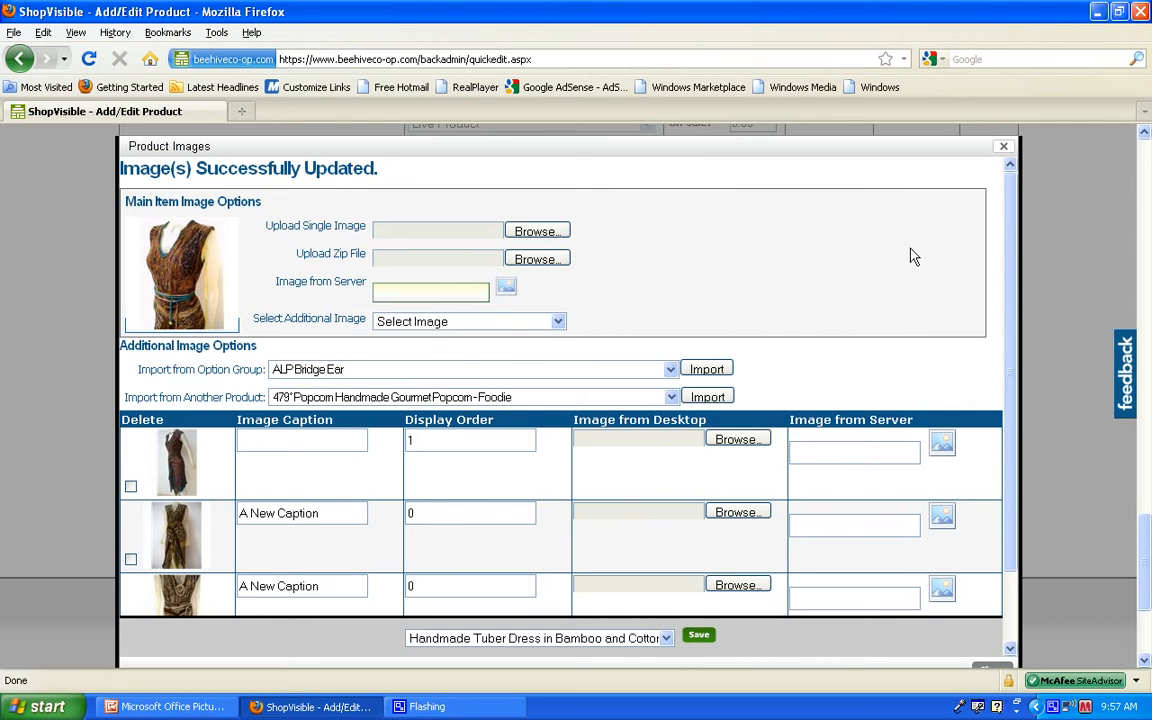
{"action": "scroll", "coordinate": [925, 290], "scroll_direction": "down", "scroll_amount": 1}
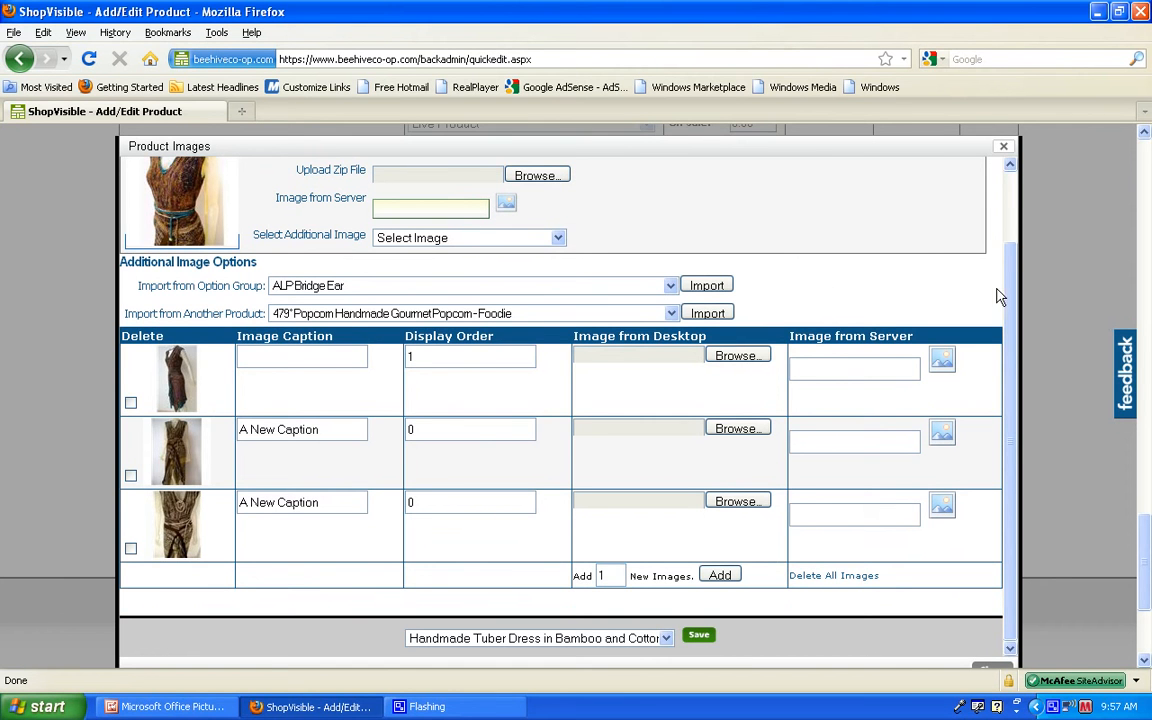
Step: Try marking the dress's first additional image for deletion and clear the mark again
{"action": "left_click", "coordinate": [131, 403]}
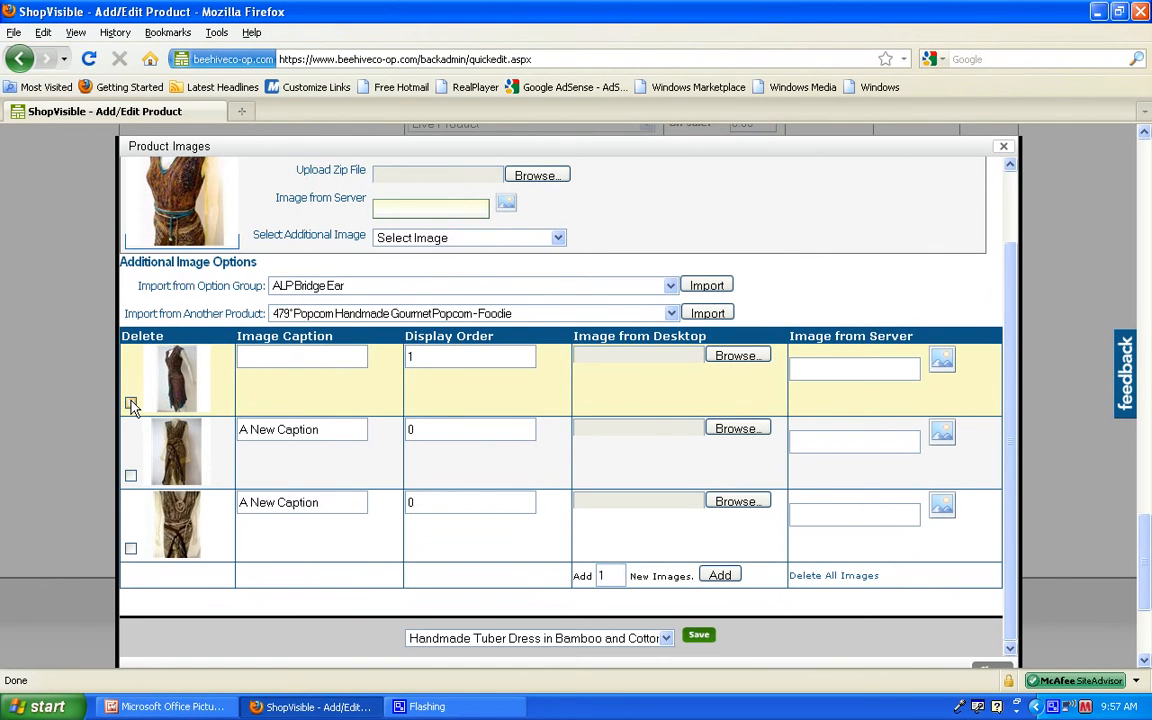
{"action": "left_click", "coordinate": [131, 403]}
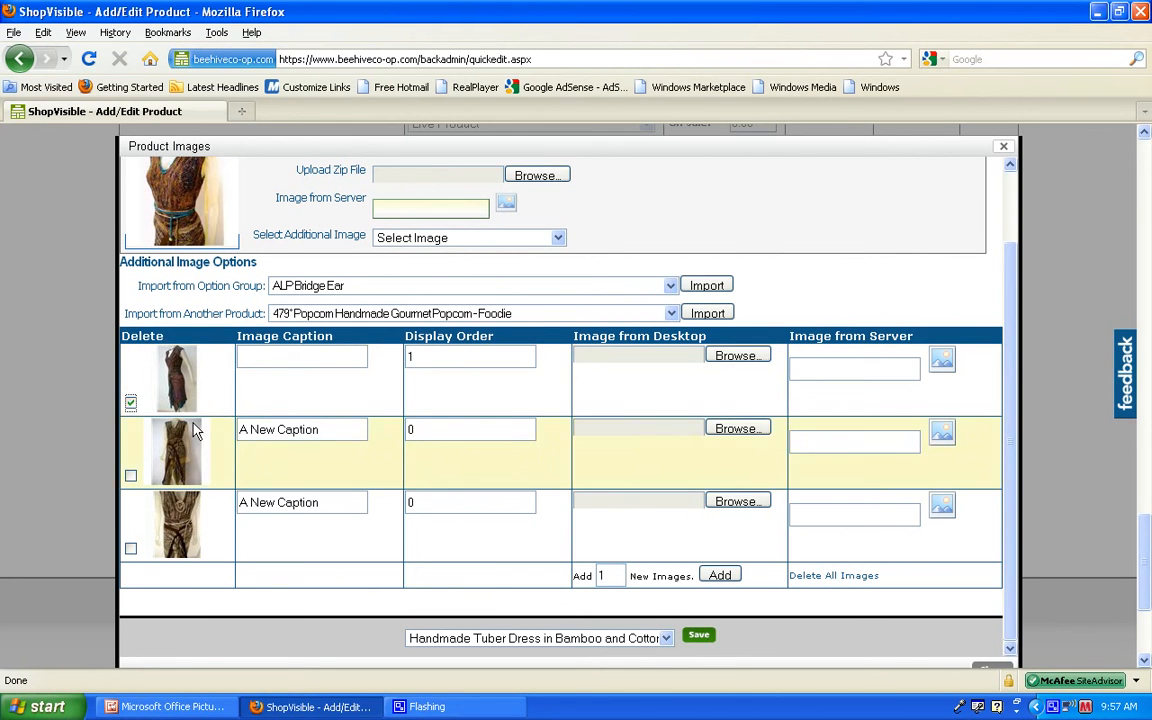
{"action": "left_click", "coordinate": [131, 403]}
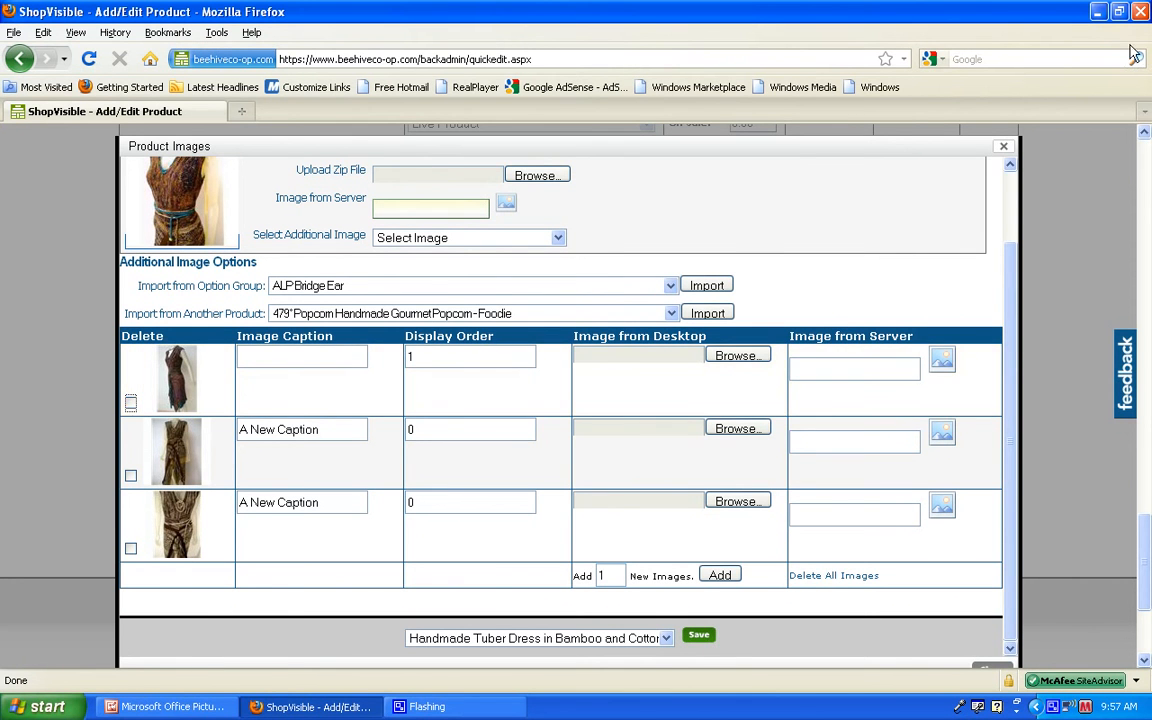
Step: Close the product images and switch to Microsoft Office Picture Manager to read the handbook's Troubleshooting & F.A.Q. section
{"action": "left_click", "coordinate": [1004, 147]}
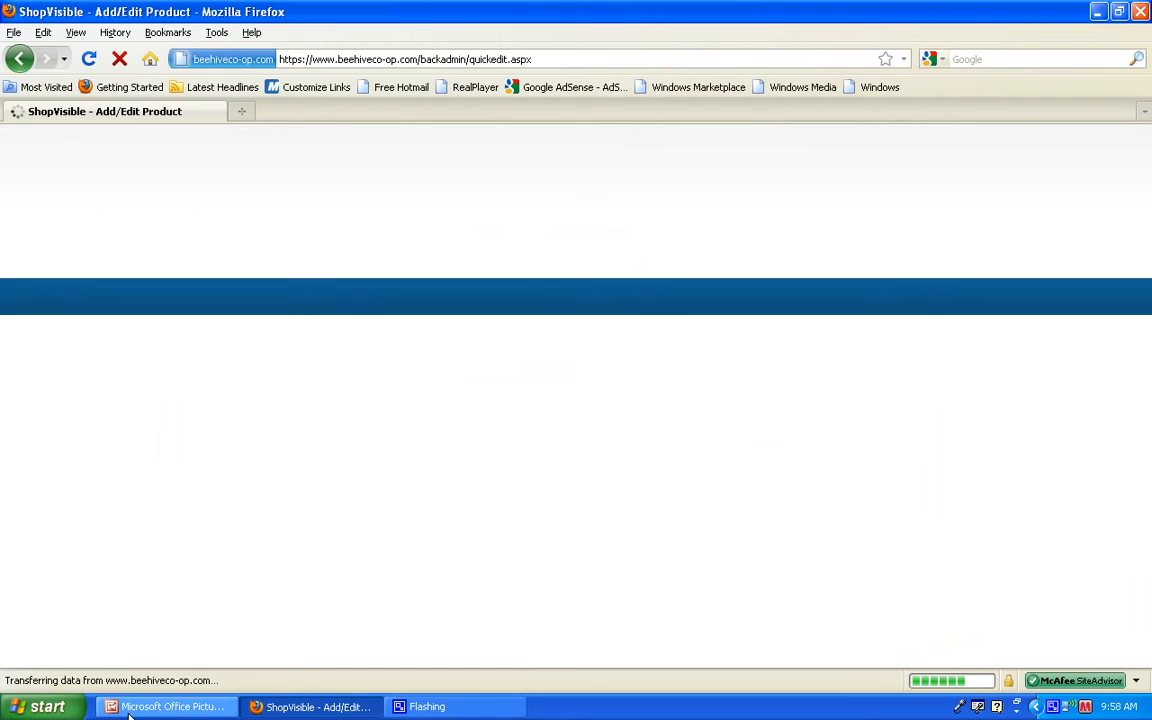
{"action": "left_click", "coordinate": [129, 707]}
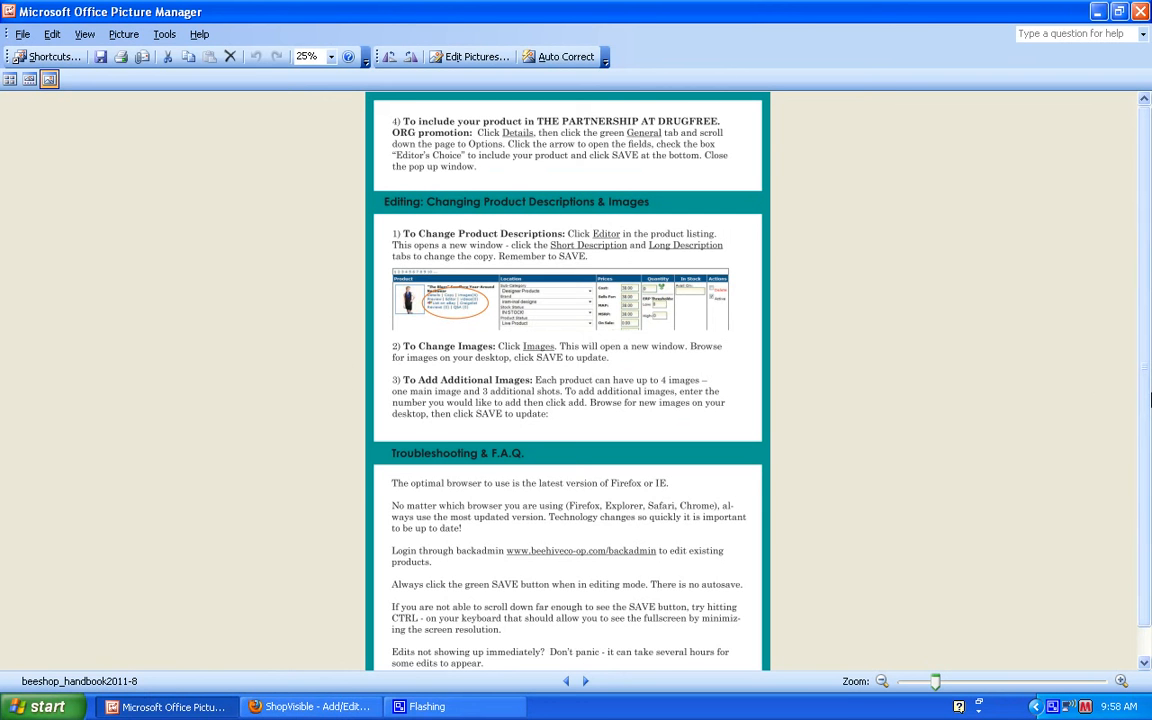
{"action": "scroll", "coordinate": [1148, 400], "scroll_direction": "down", "scroll_amount": 1}
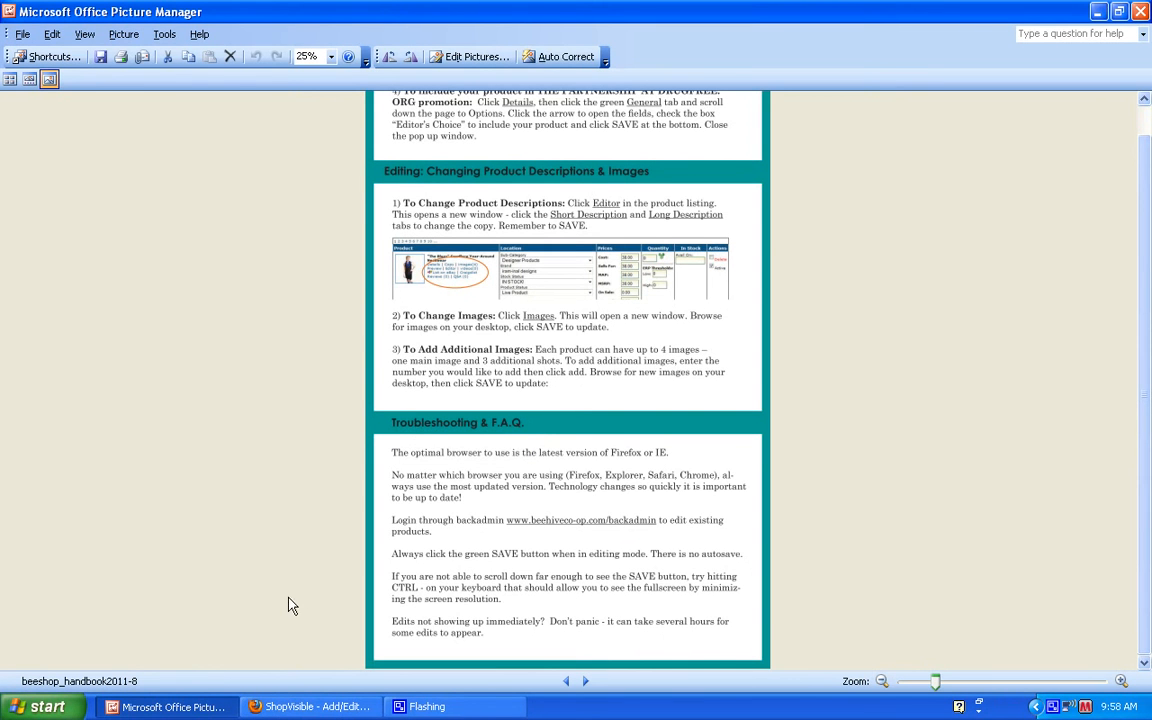
Step: Switch to Firefox, log out of the site manager, and sign back in with the username and account password without having the browser remember it
{"action": "left_click", "coordinate": [310, 706]}
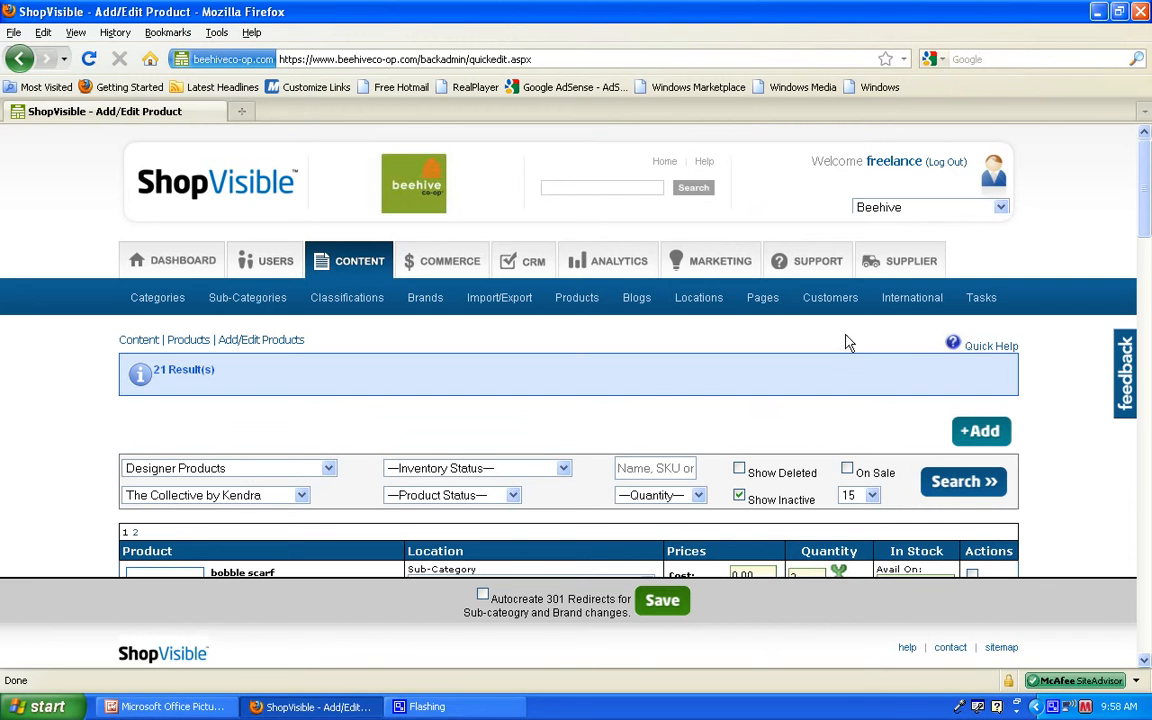
{"action": "left_click", "coordinate": [948, 164]}
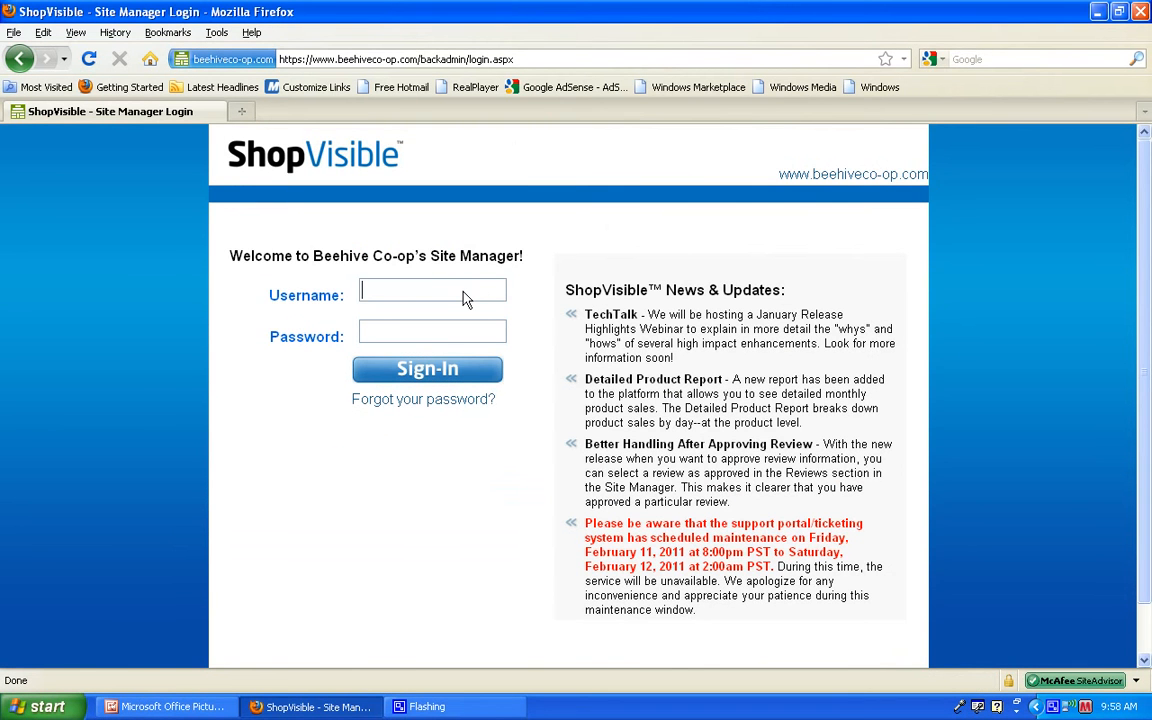
{"action": "type", "text": "freelan"}
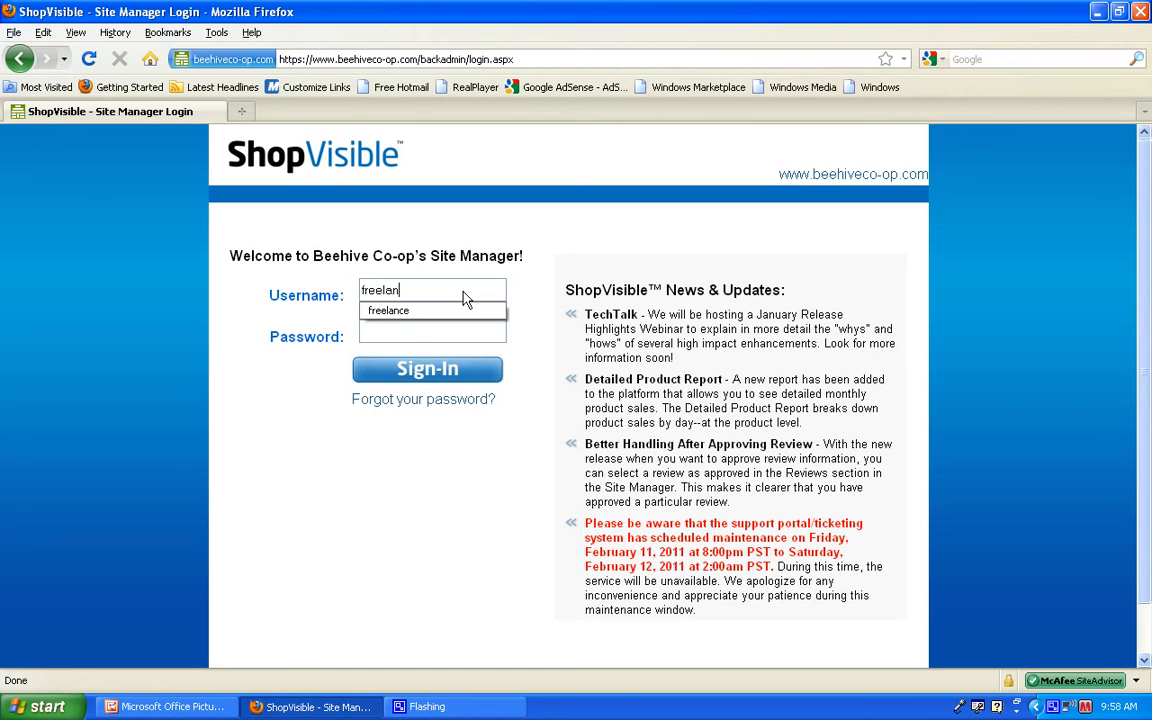
{"action": "type", "text": "ce"}
{"action": "key", "text": "Tab"}
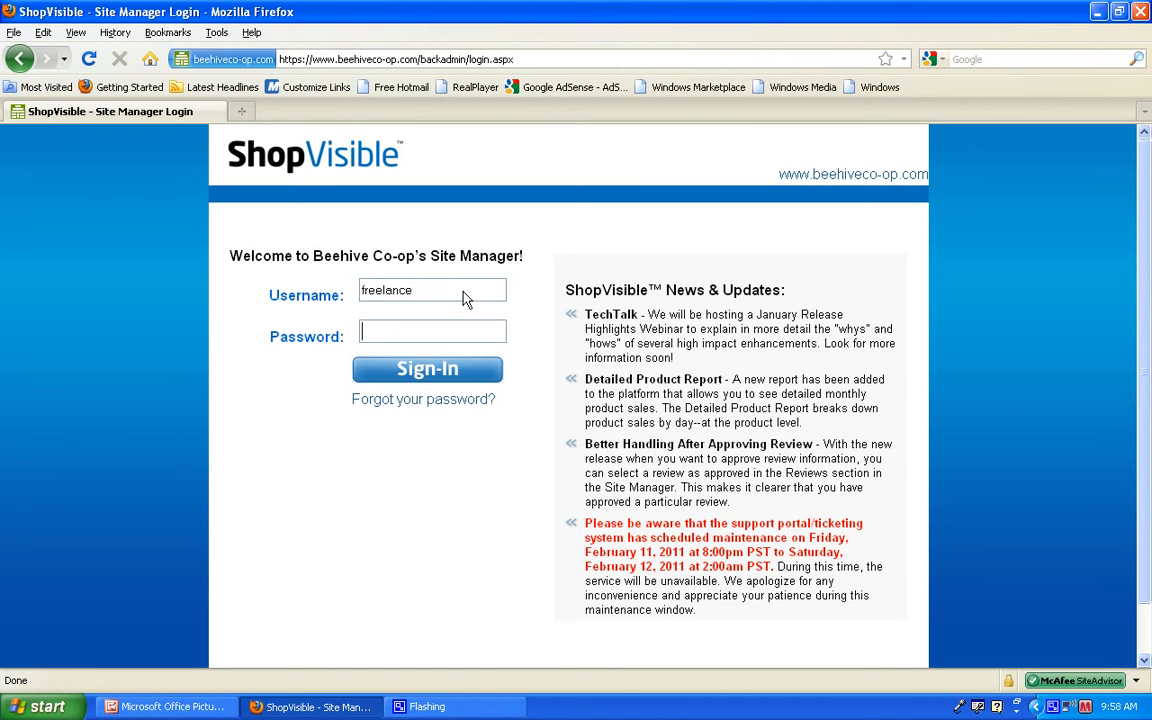
{"action": "type", "text": "******"}
{"action": "left_click", "coordinate": [430, 374]}
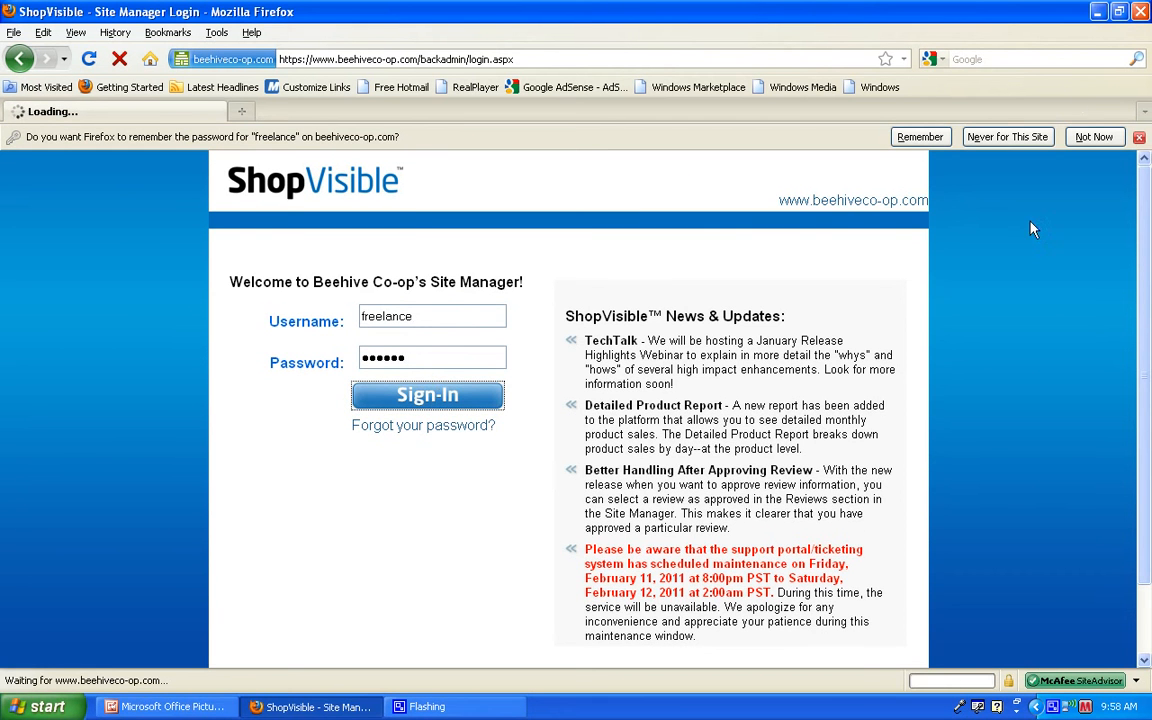
{"action": "left_click", "coordinate": [1094, 137]}
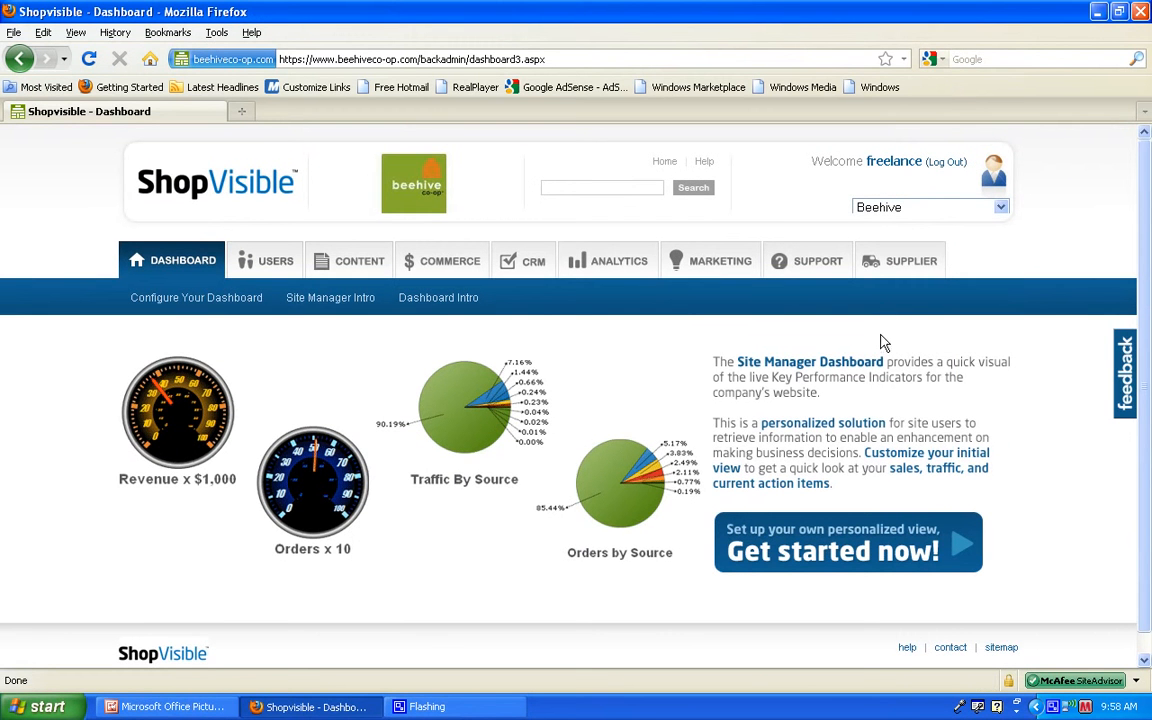
Step: Open the Add/Edit Products page from the Supplier section
{"action": "left_click", "coordinate": [914, 261]}
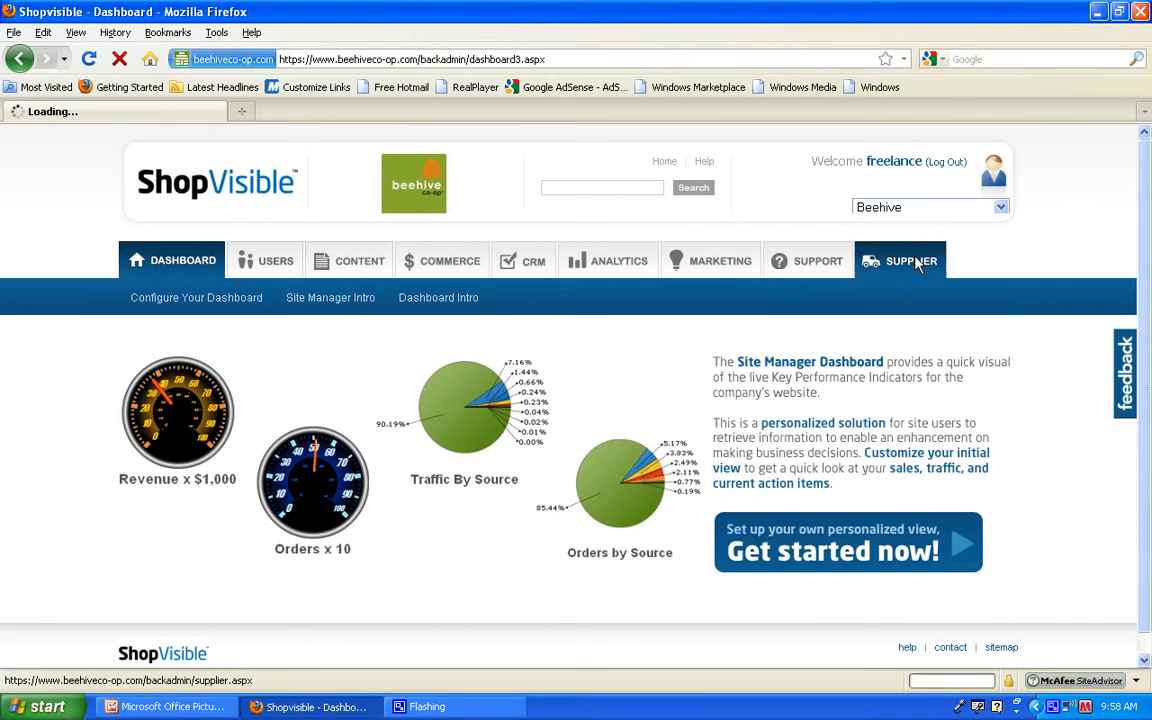
{"action": "mouse_move", "coordinate": [455, 306]}
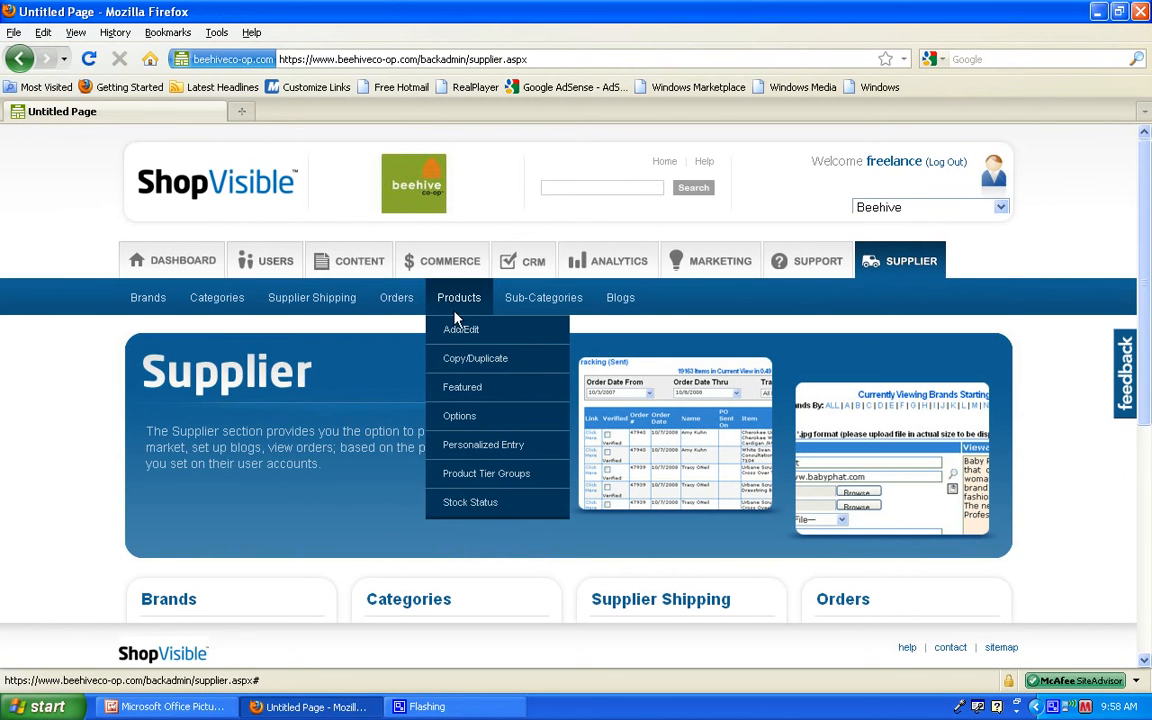
{"action": "left_click", "coordinate": [460, 331]}
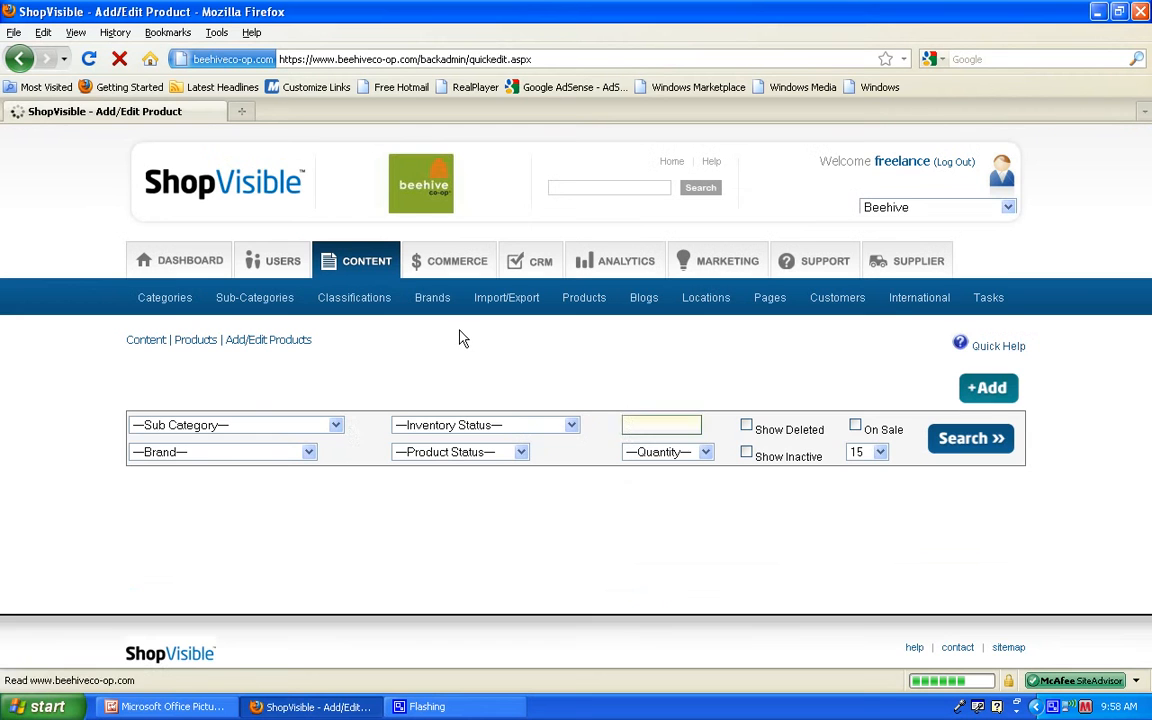
Step: Search the products in the Designer Products sub-category for the brand Alison Bear Jewelry Design
{"action": "left_click", "coordinate": [337, 428]}
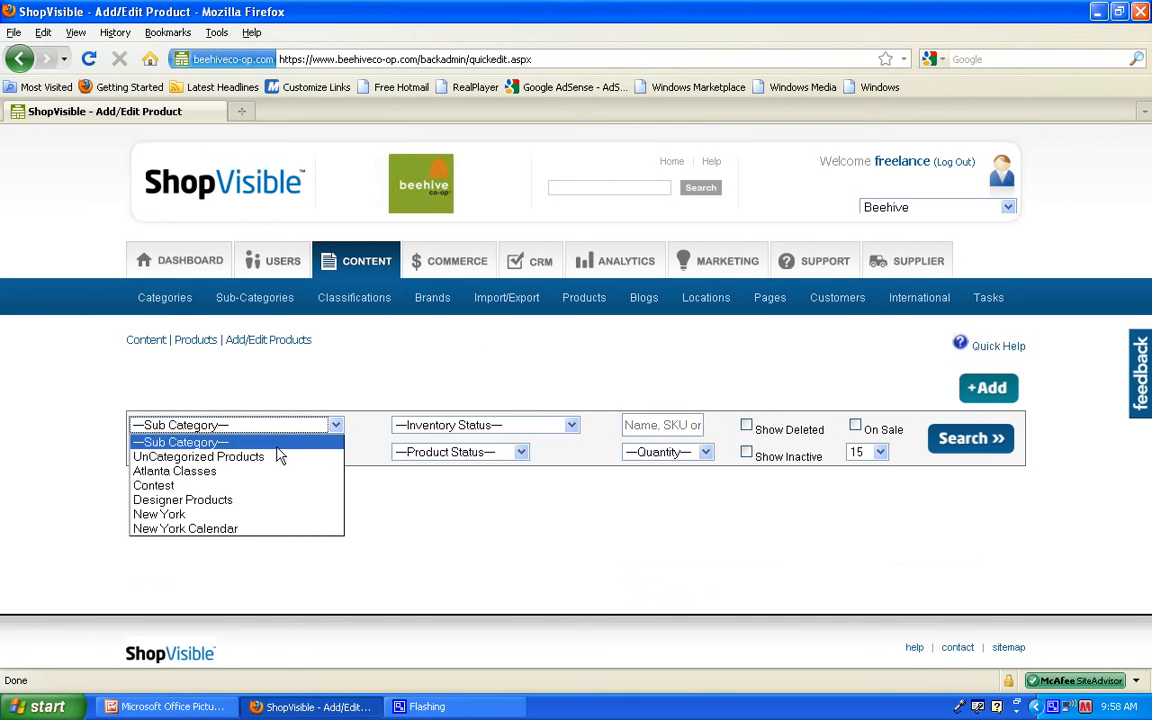
{"action": "left_click", "coordinate": [245, 500]}
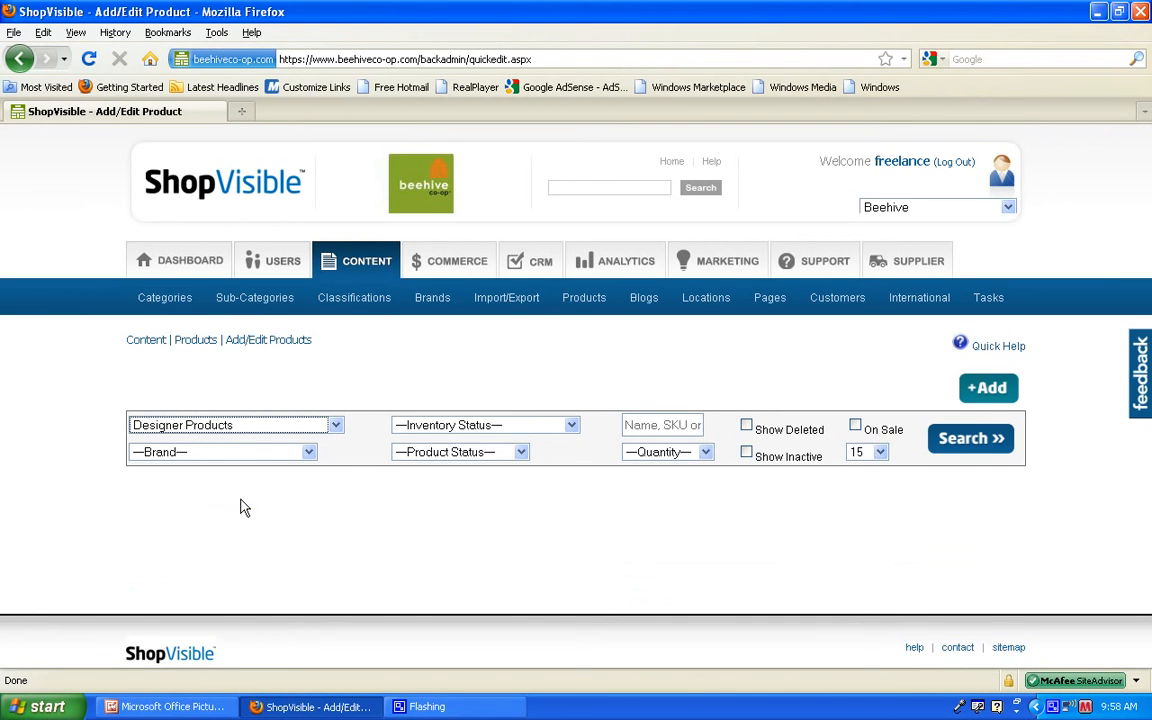
{"action": "left_click", "coordinate": [309, 453]}
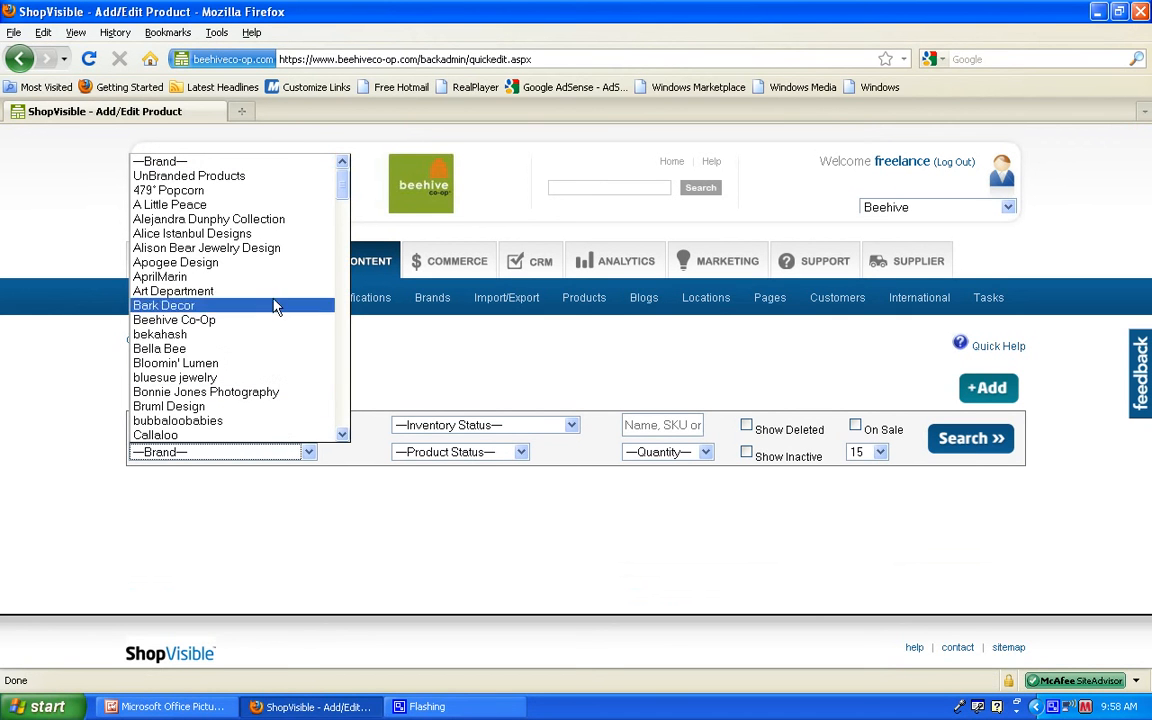
{"action": "left_click", "coordinate": [280, 249]}
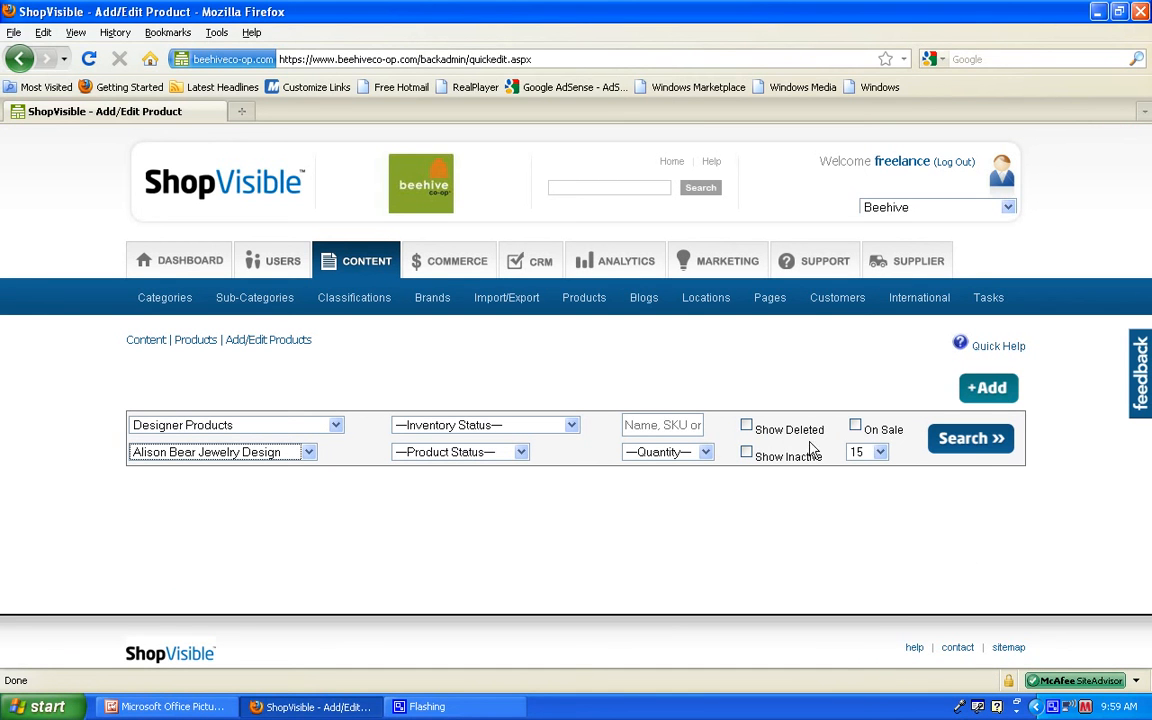
{"action": "left_click", "coordinate": [972, 446]}
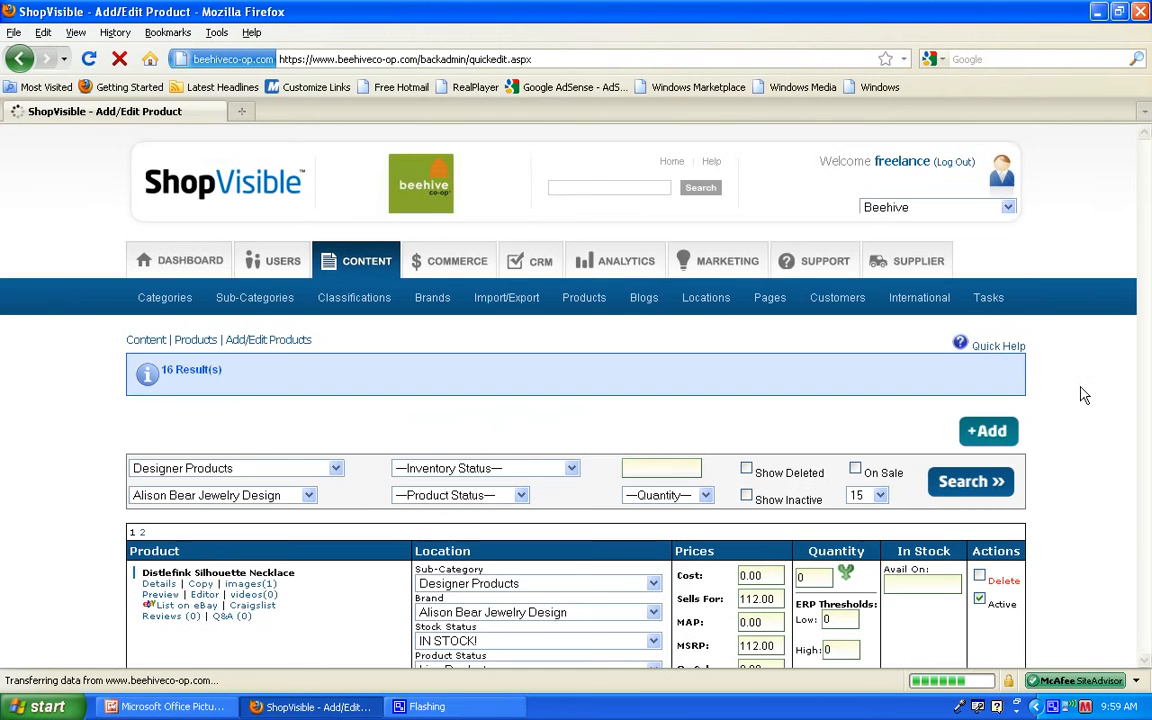
Step: Try switching the Distlefink Silhouette Necklace's Active setting off and on again, and select its Sells For price without changing it
{"action": "left_click_drag", "start_coordinate": [1145, 226], "coordinate": [1147, 282]}
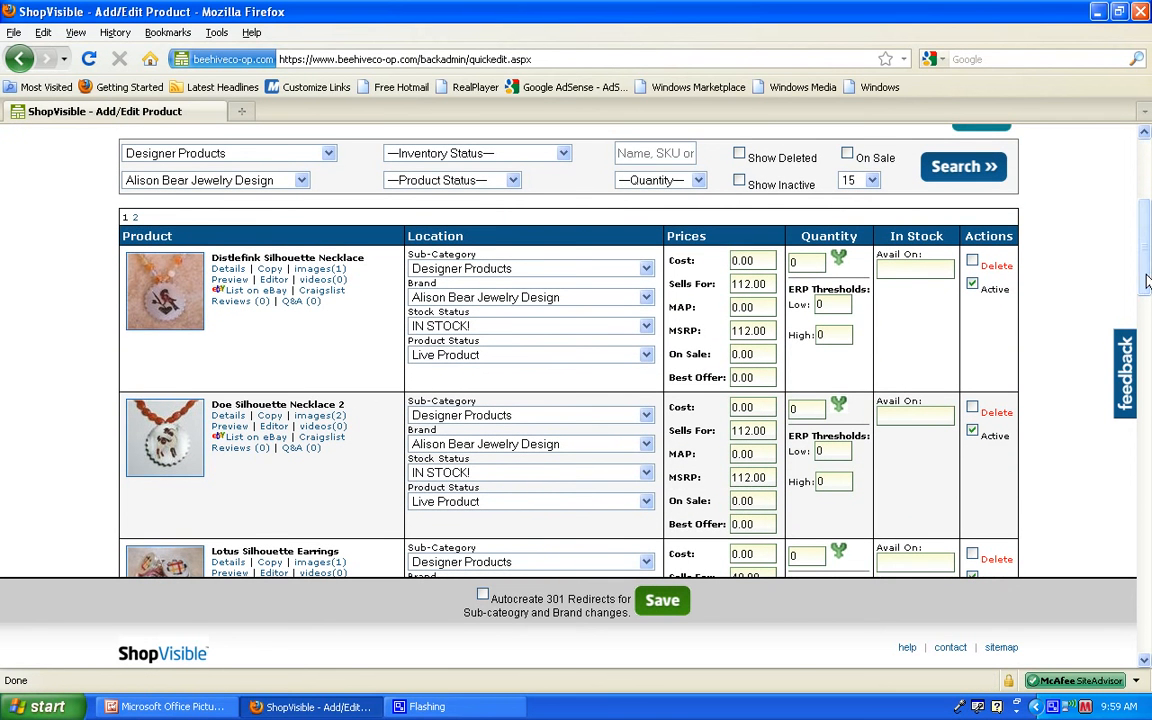
{"action": "left_click", "coordinate": [972, 281]}
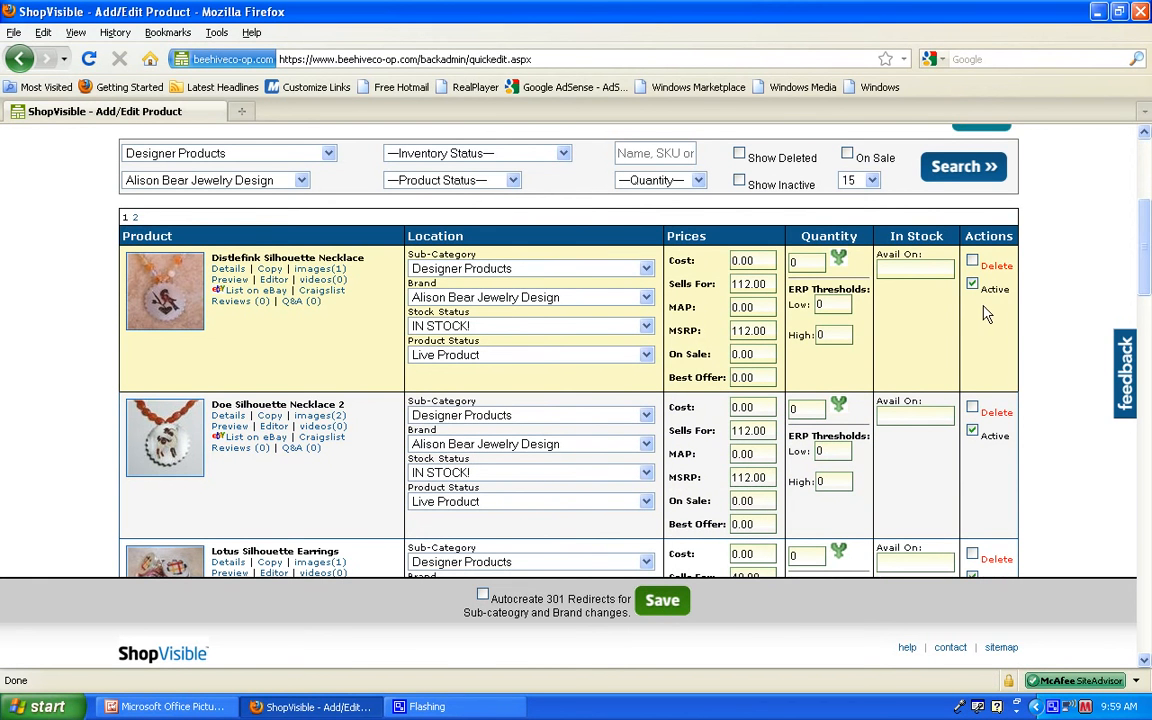
{"action": "left_click", "coordinate": [972, 284]}
{"action": "left_click", "coordinate": [973, 286]}
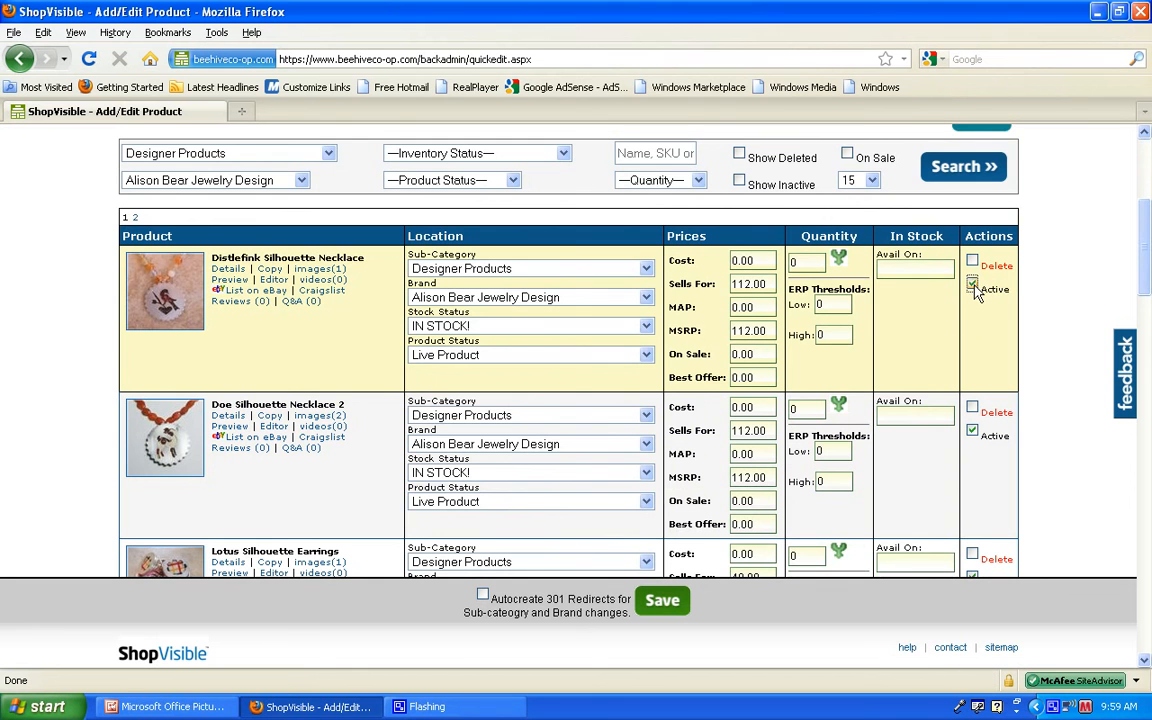
{"action": "left_click", "coordinate": [793, 262]}
{"action": "left_click", "coordinate": [769, 285]}
{"action": "left_click_drag", "start_coordinate": [772, 288], "coordinate": [738, 288]}
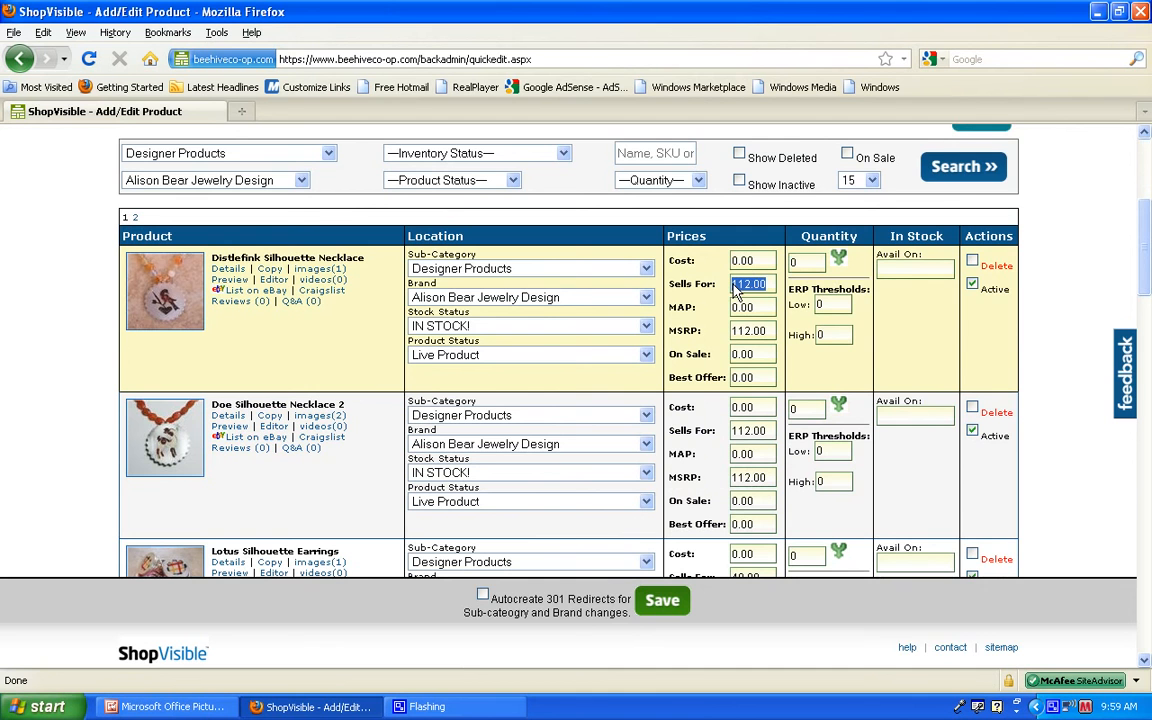
Step: Open the Distlefink Silhouette Necklace's details, review its display name, international fixed shipping rate and classification attributes, and close them
{"action": "left_click", "coordinate": [225, 270]}
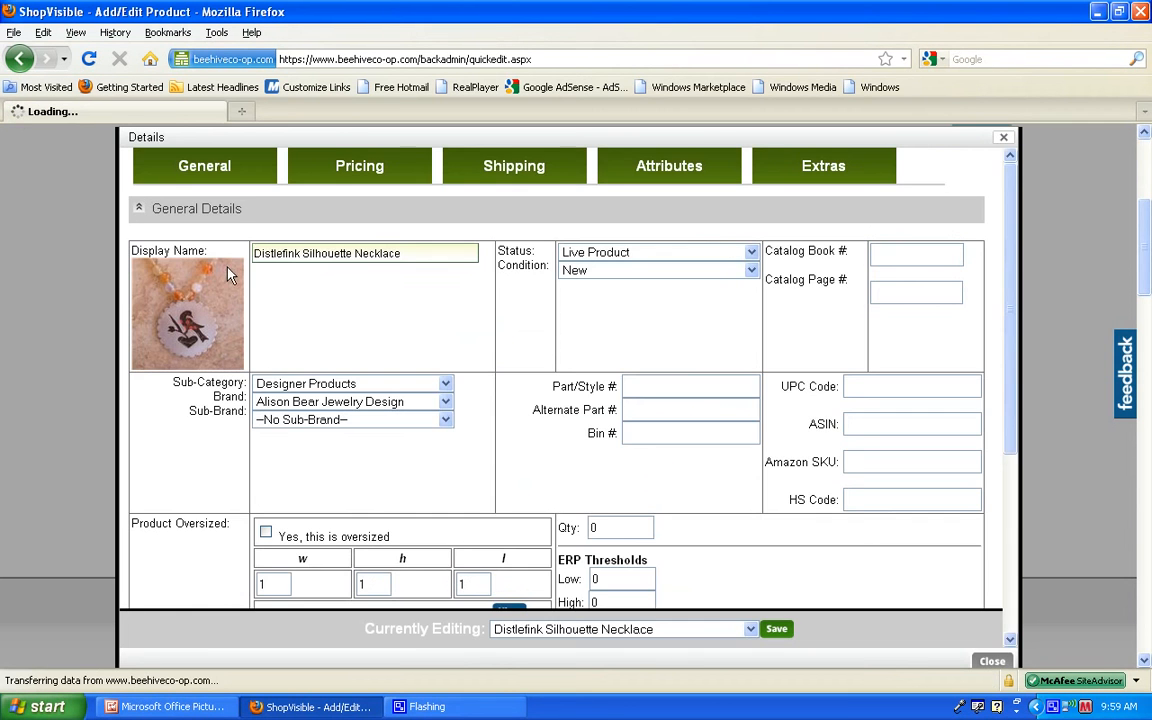
{"action": "left_click_drag", "start_coordinate": [401, 254], "coordinate": [287, 259]}
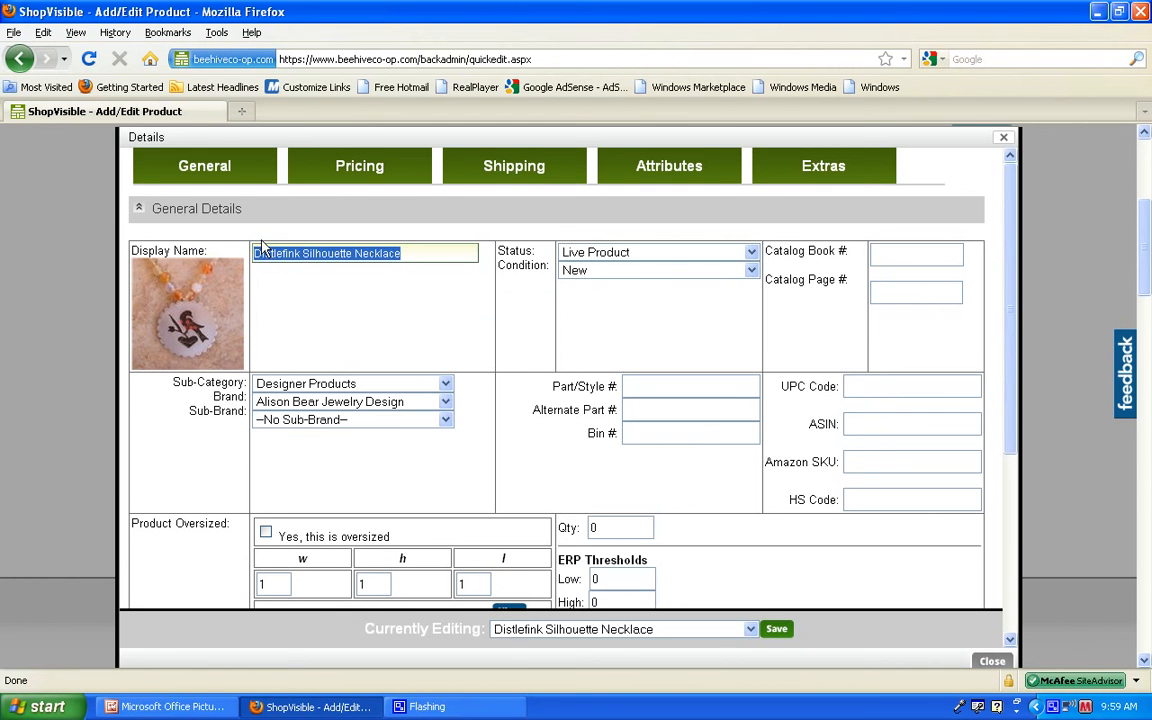
{"action": "left_click", "coordinate": [513, 168]}
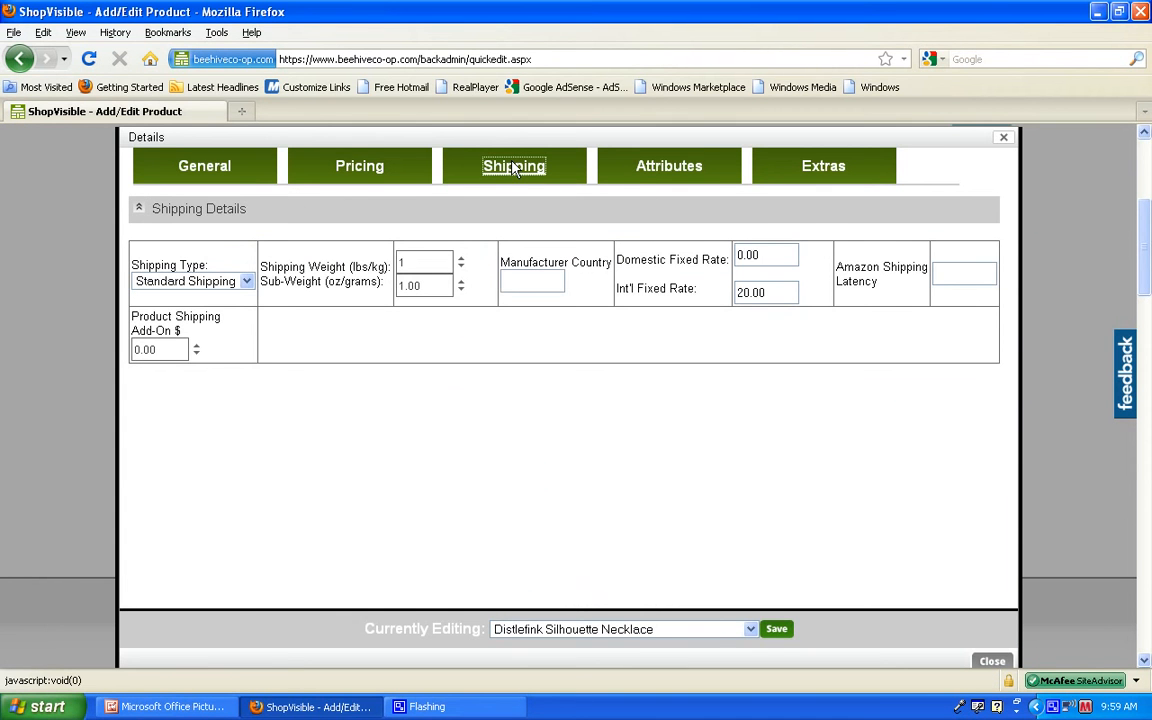
{"action": "left_click_drag", "start_coordinate": [784, 296], "coordinate": [736, 305]}
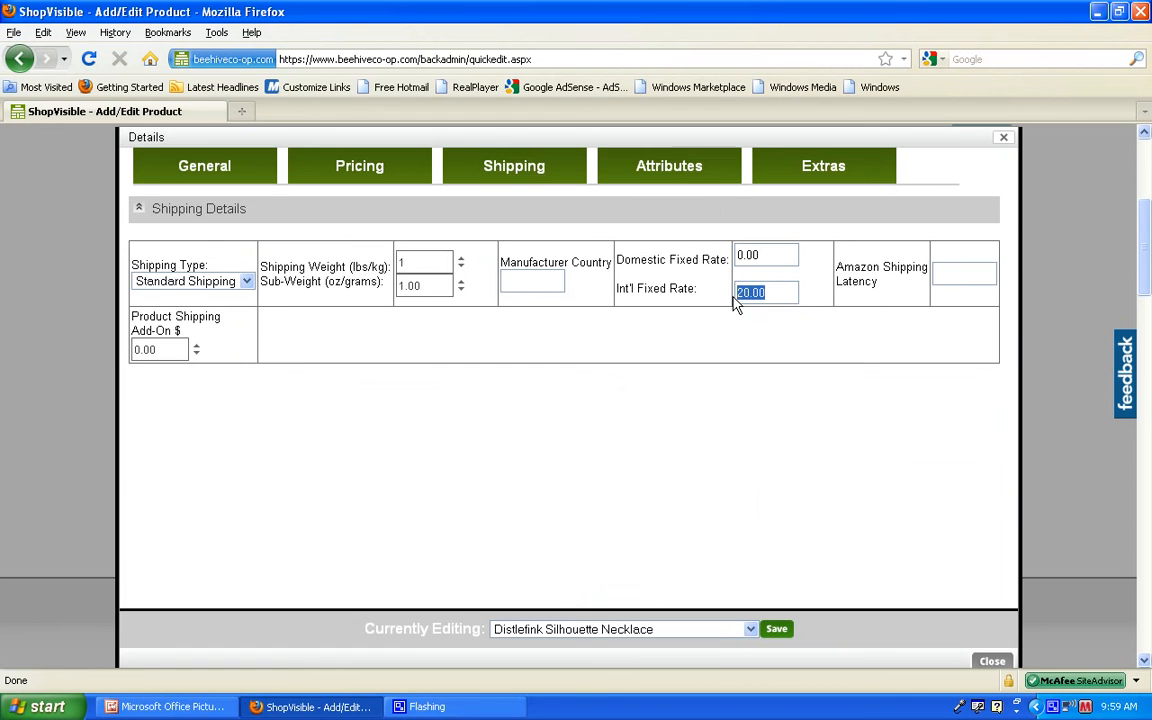
{"action": "left_click", "coordinate": [676, 167]}
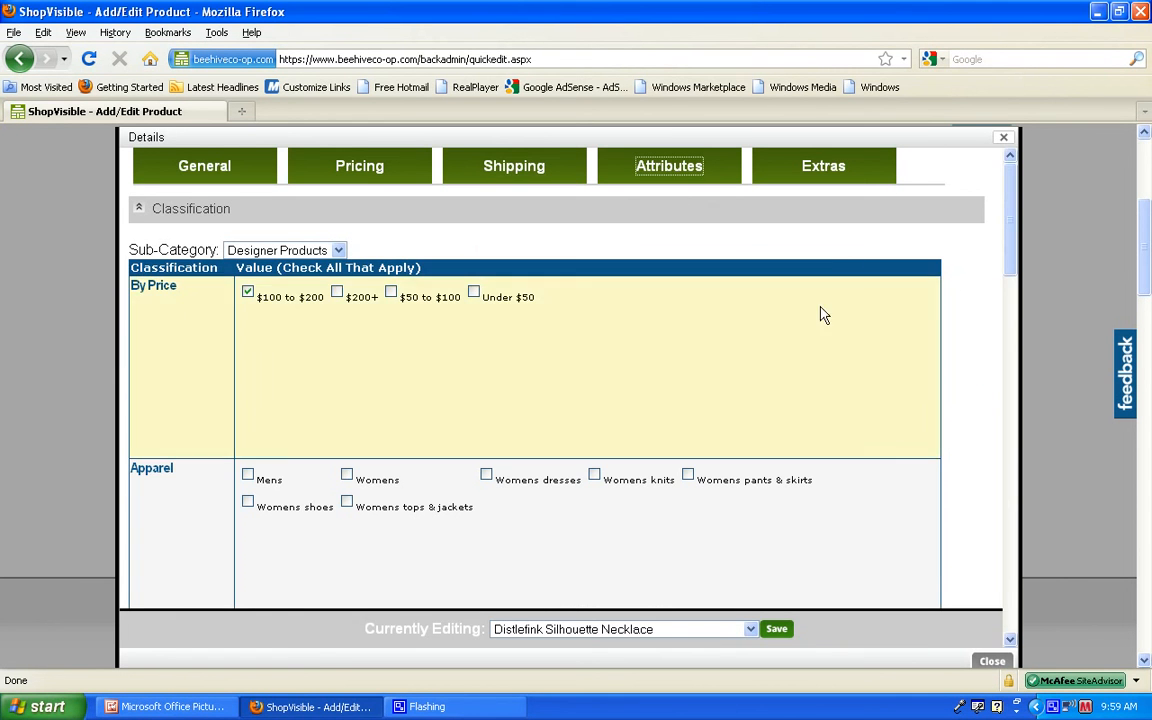
{"action": "scroll", "coordinate": [1015, 277], "scroll_direction": "down", "scroll_amount": 2}
{"action": "left_click_drag", "start_coordinate": [1015, 277], "coordinate": [1013, 231]}
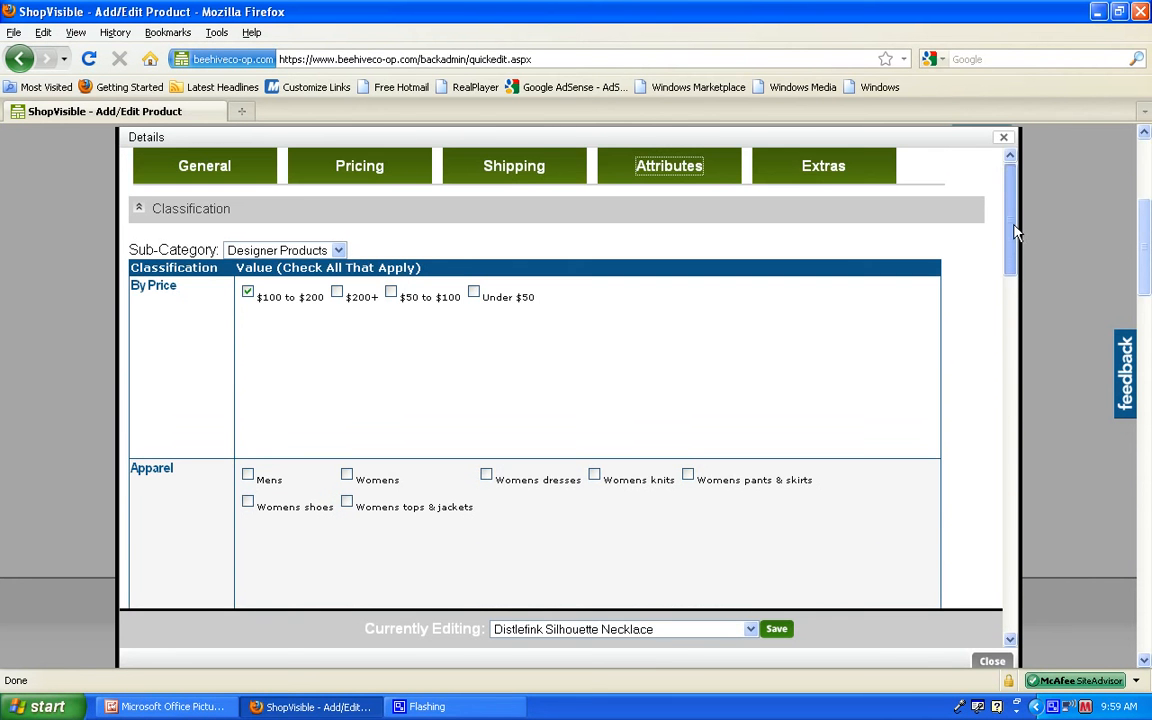
{"action": "left_click", "coordinate": [1004, 138]}
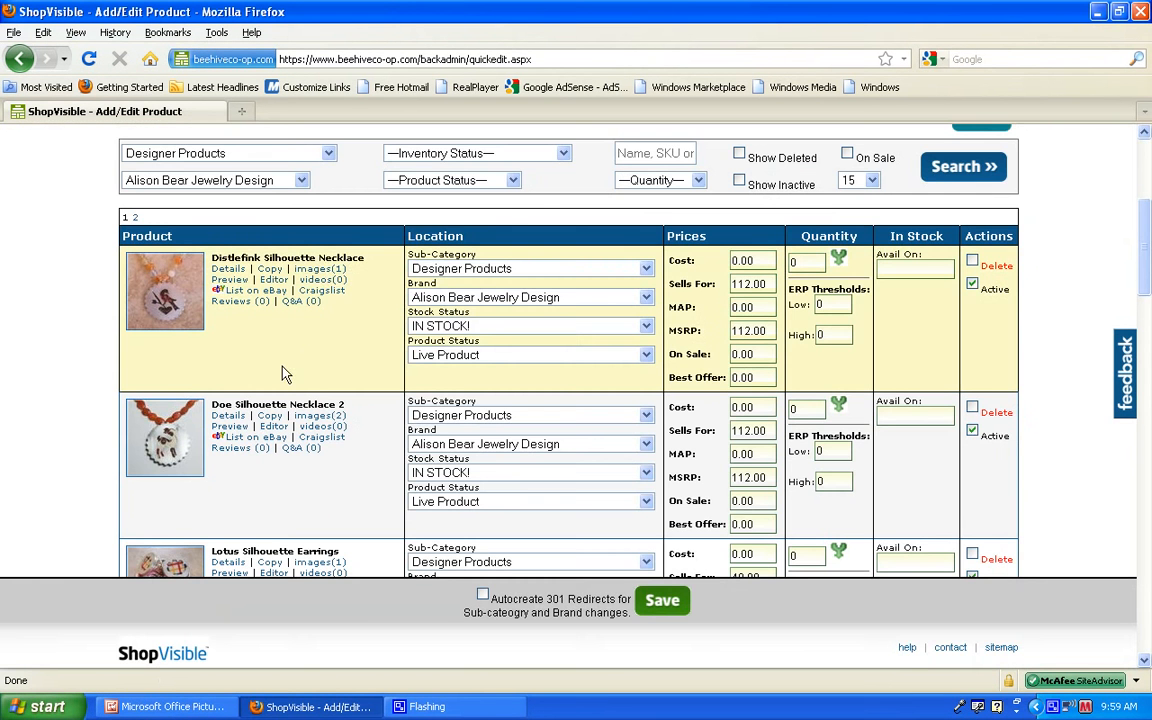
Step: Open the Distlefink Silhouette Necklace's images, try marking the additional image for deletion, clear the mark, and close the images
{"action": "left_click", "coordinate": [322, 270]}
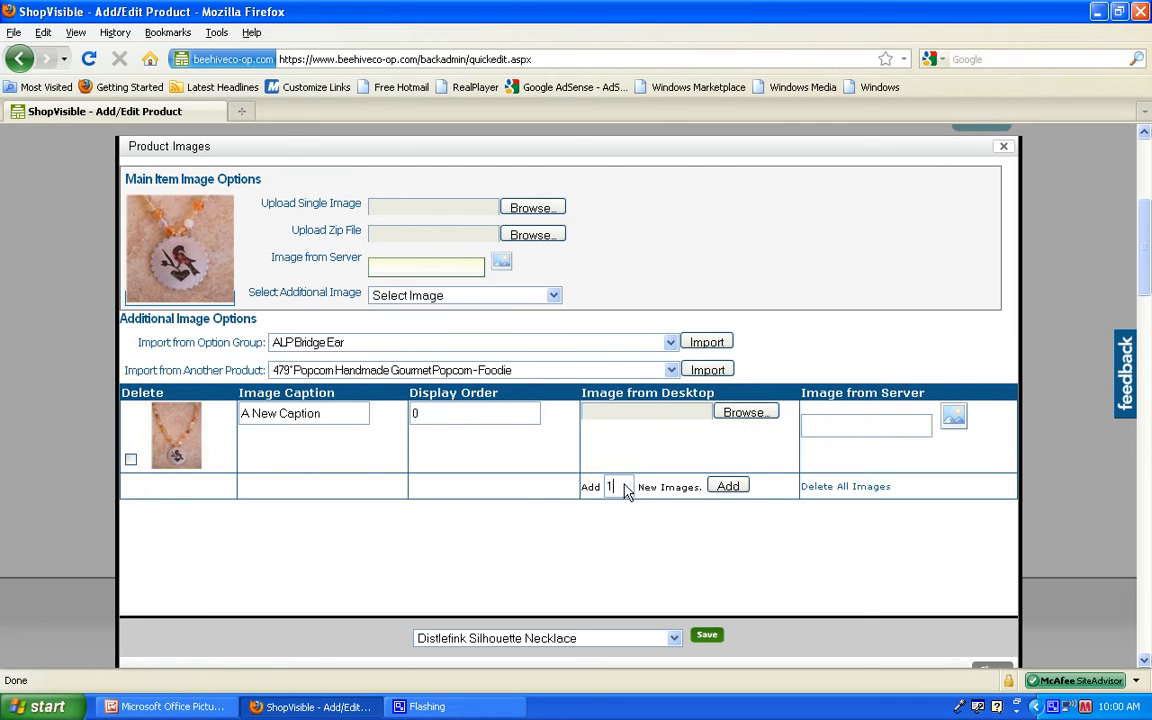
{"action": "left_click", "coordinate": [130, 461]}
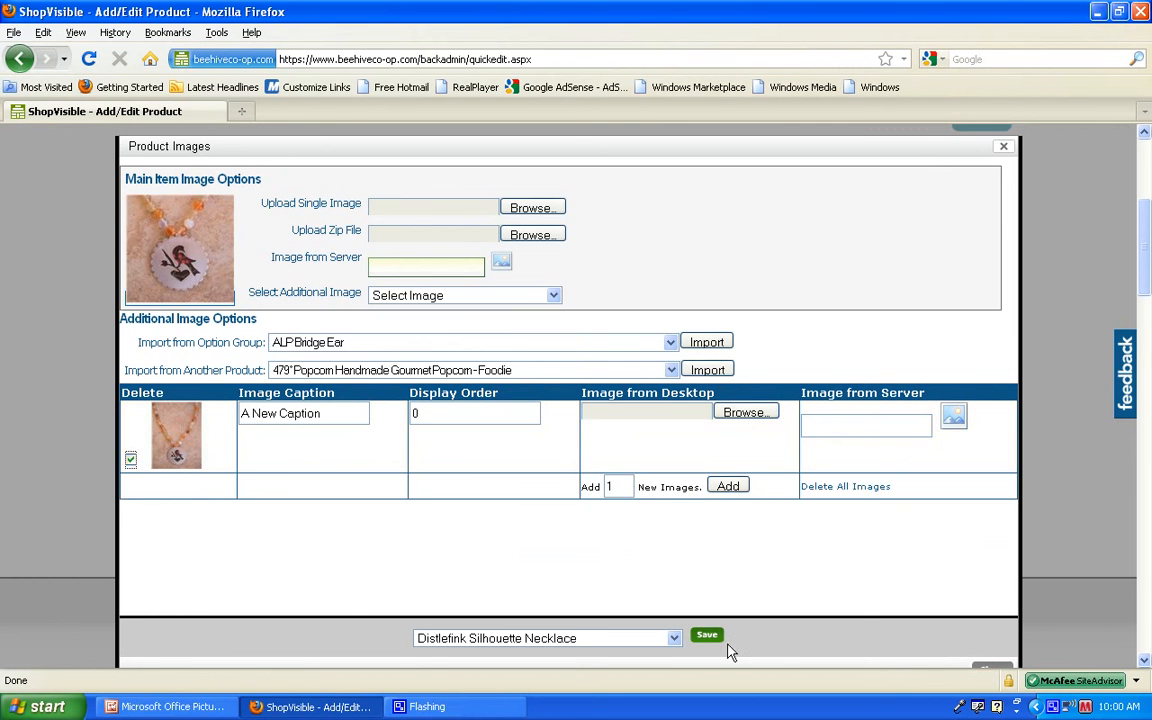
{"action": "left_click", "coordinate": [130, 461]}
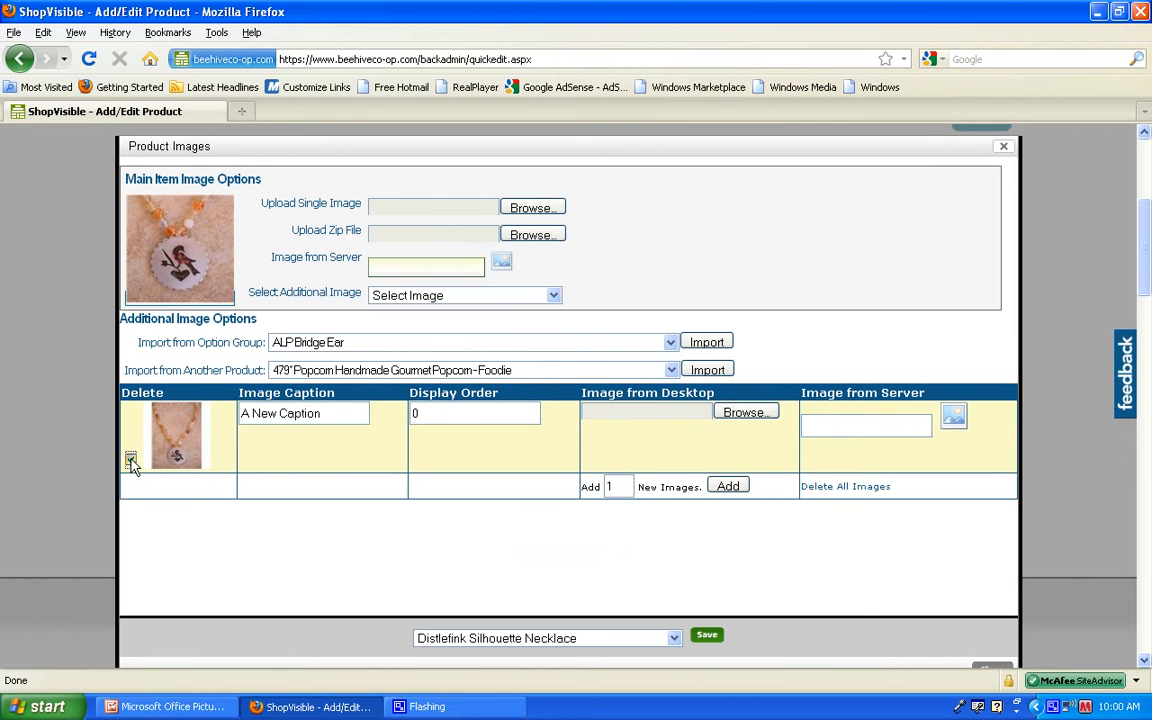
{"action": "left_click", "coordinate": [1004, 147]}
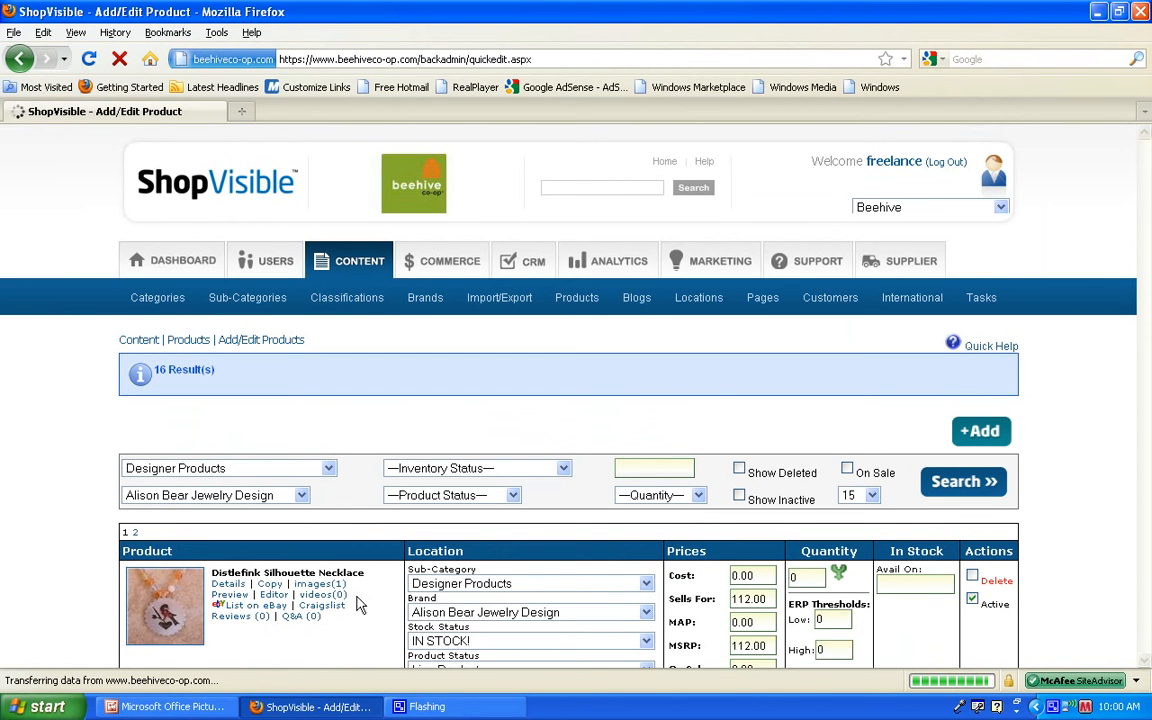
Step: Preview the Distlefink Silhouette Necklace's store page and close the preview
{"action": "scroll", "coordinate": [1147, 205], "scroll_direction": "down", "scroll_amount": 6}
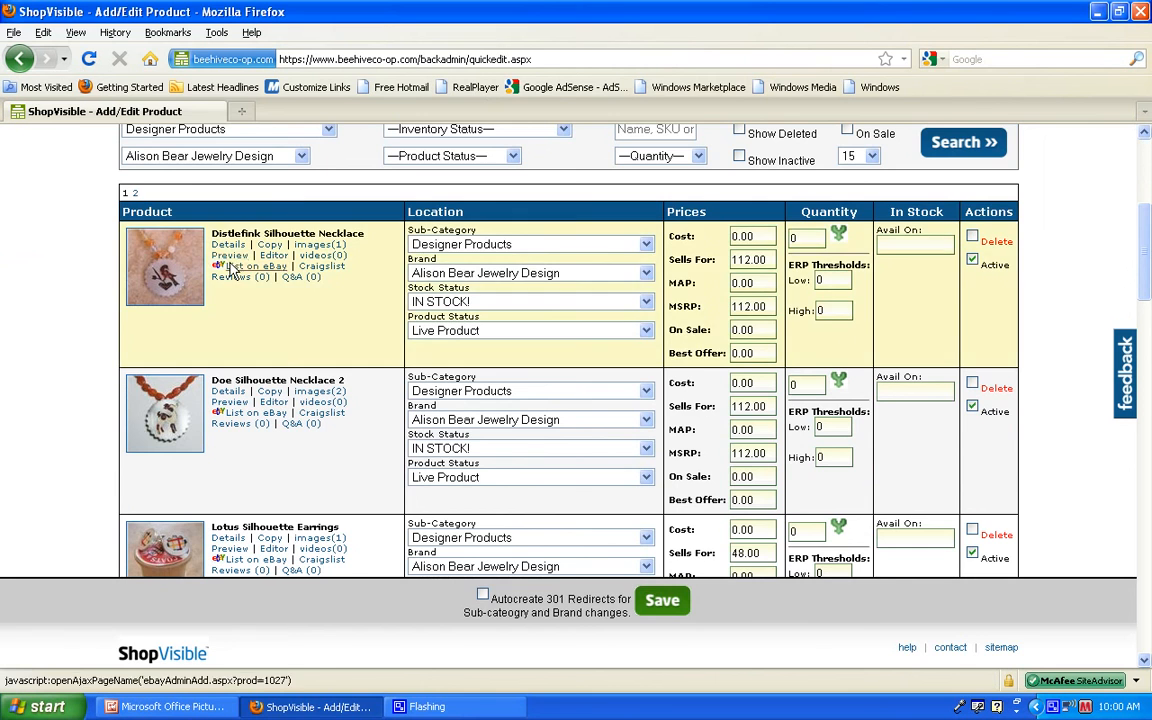
{"action": "left_click", "coordinate": [229, 267]}
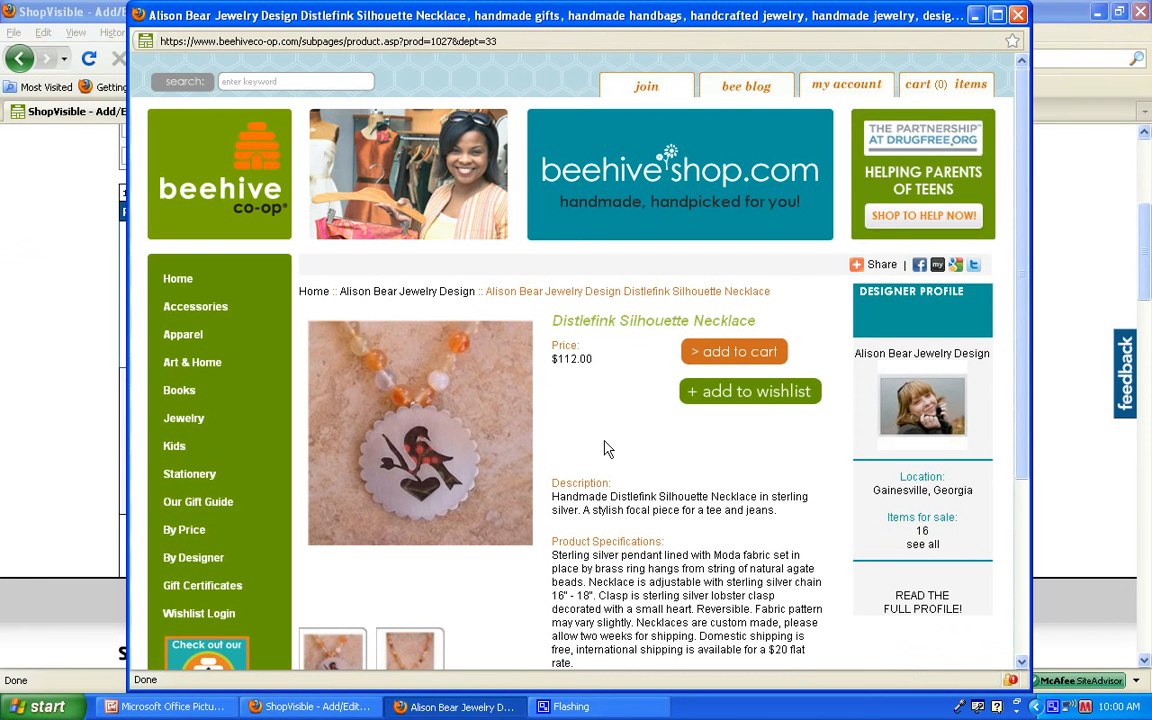
{"action": "left_click", "coordinate": [1018, 15]}
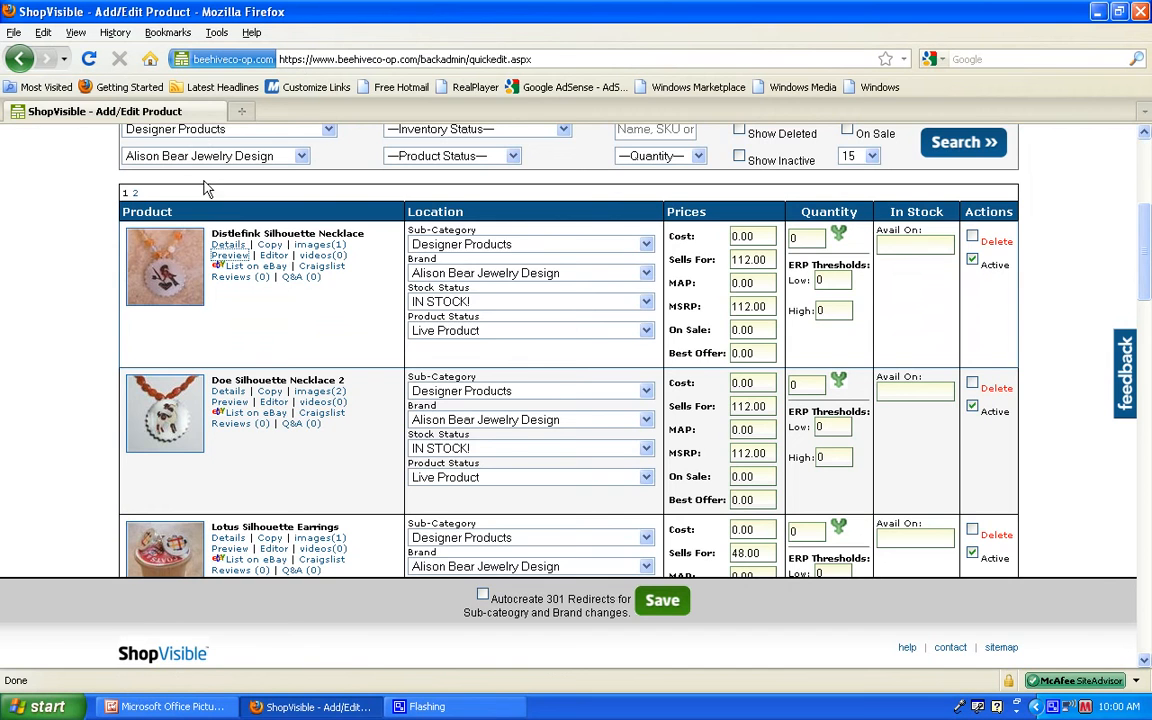
Step: Review the Distlefink Silhouette Necklace's short and long descriptions in the Product Editor and close it
{"action": "left_click", "coordinate": [272, 257]}
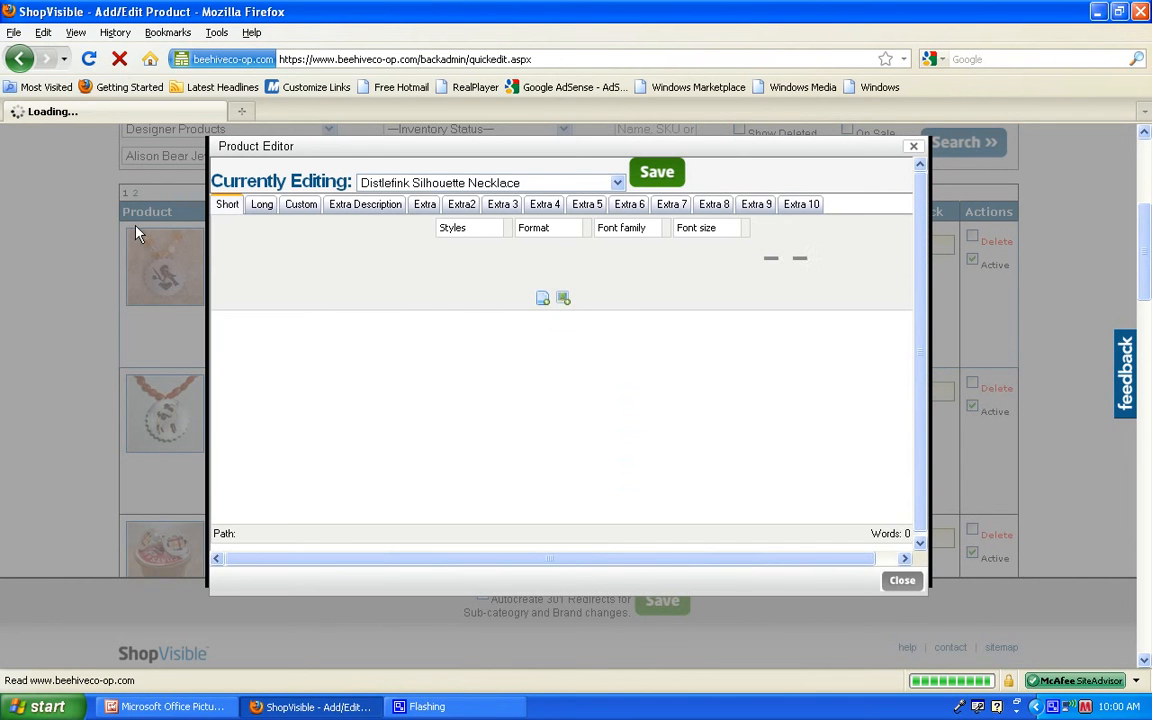
{"action": "left_click", "coordinate": [262, 206]}
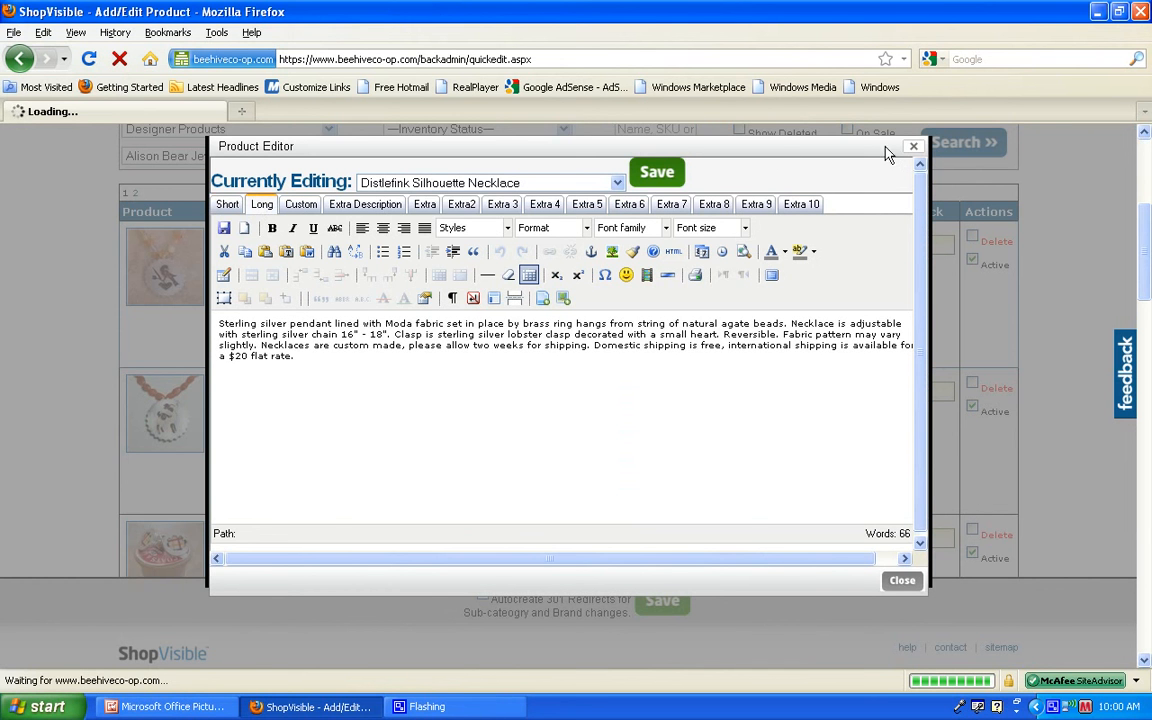
{"action": "left_click", "coordinate": [914, 150]}
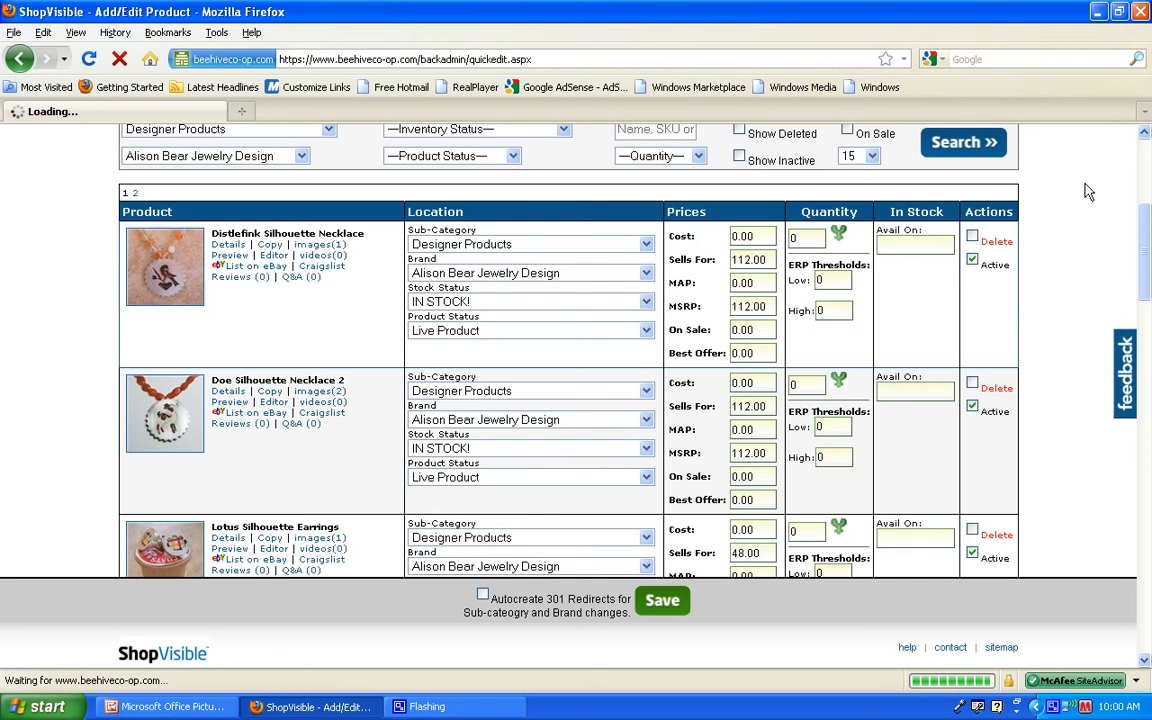
{"action": "left_click_drag", "start_coordinate": [1148, 258], "coordinate": [1148, 198]}
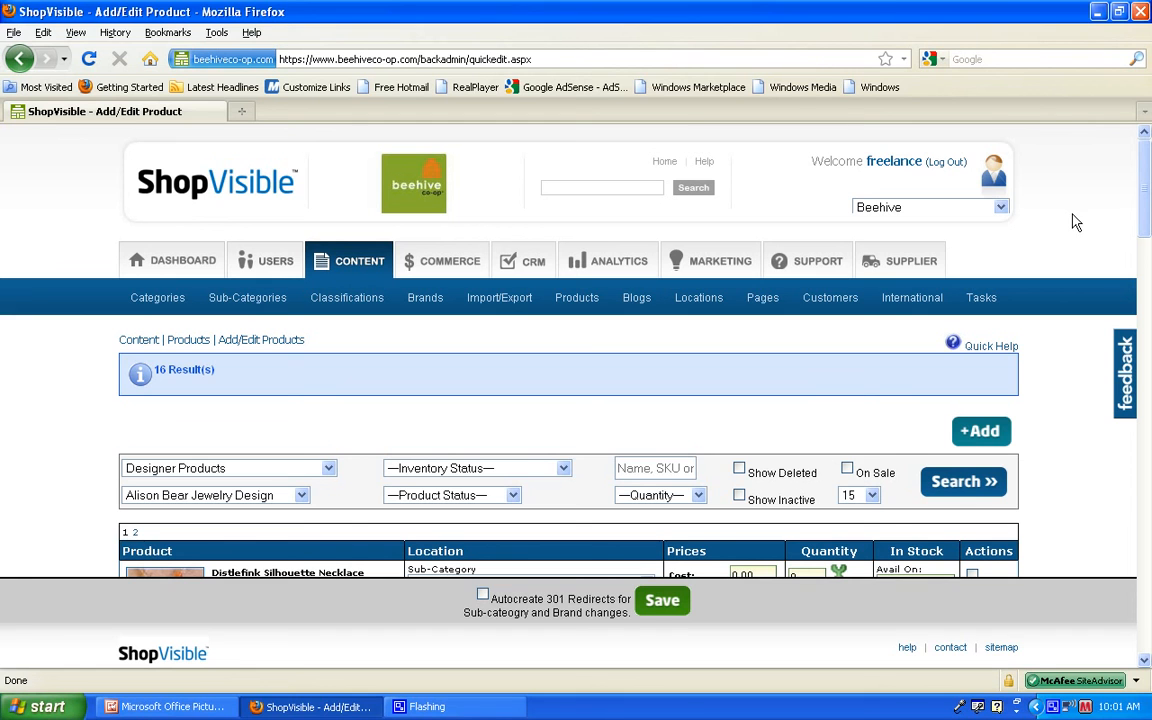
{"action": "right_click", "coordinate": [1053, 705]}
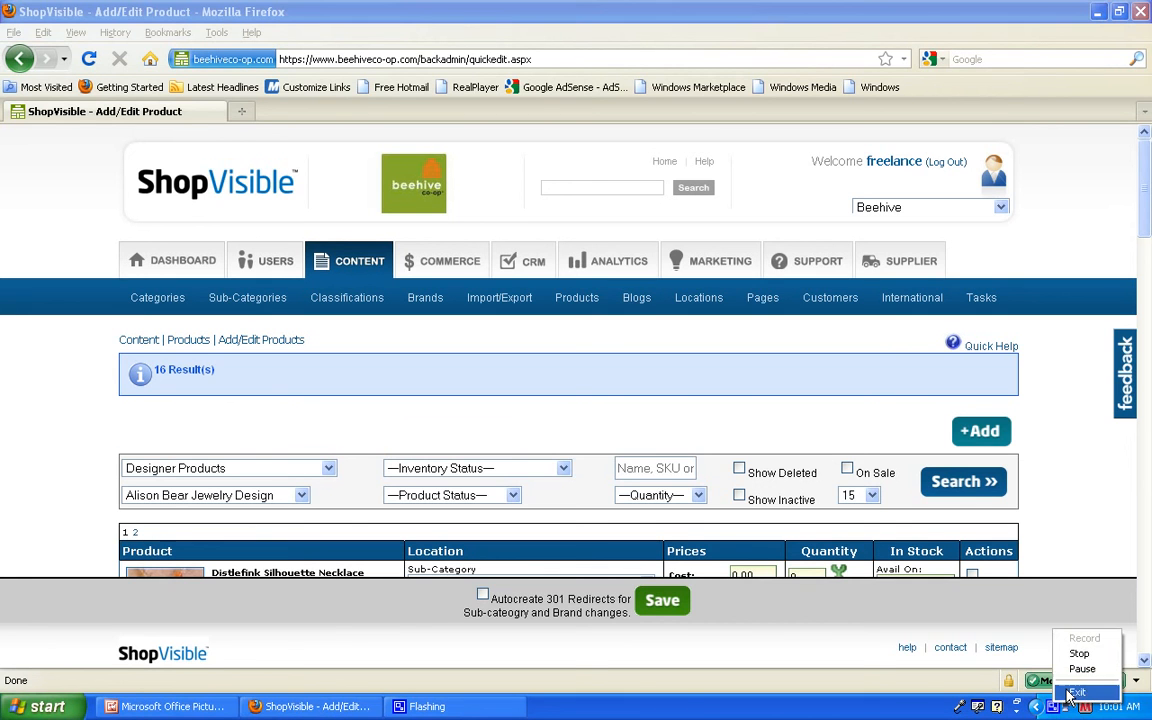